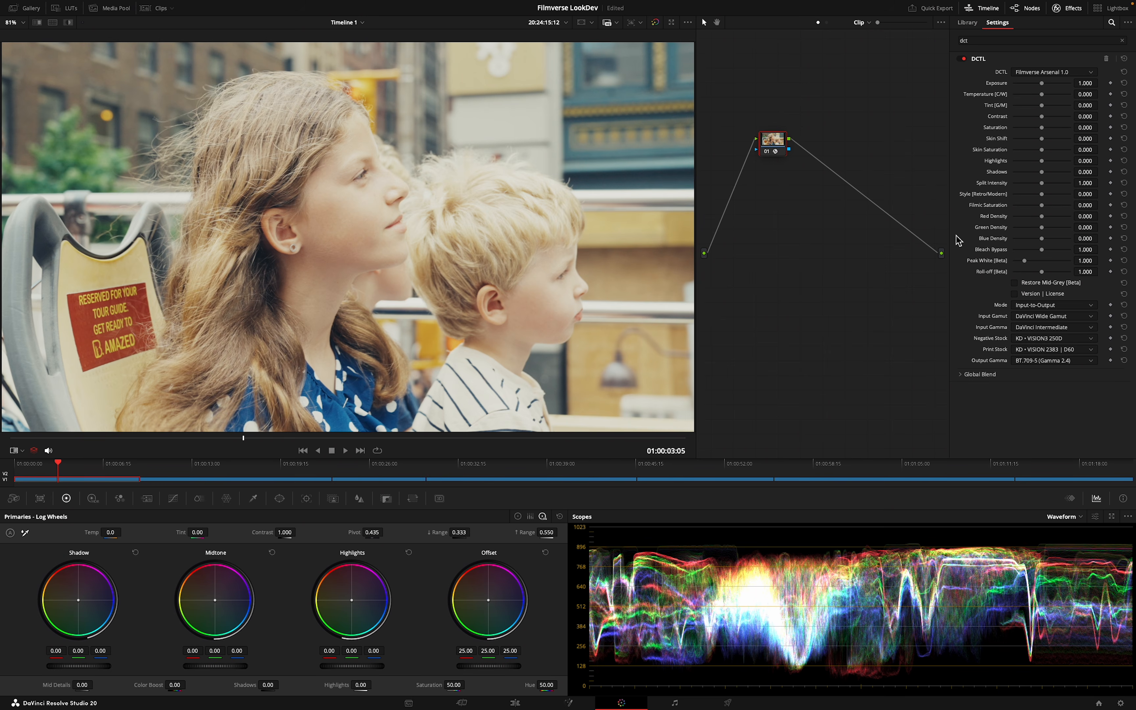
Set the Filmverse DCTL's input gamut to Blackmagic Wide Gamut and its input gamma to Blackmagic Film Gen5
left_click(1017, 316)
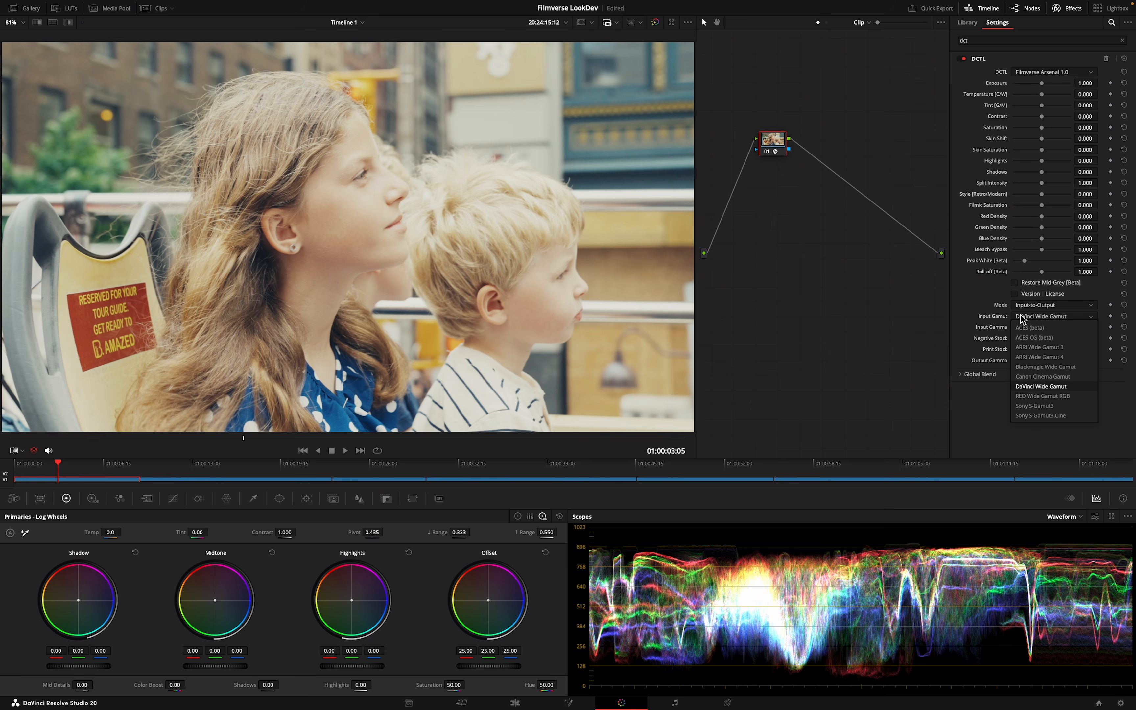
left_click(1042, 368)
left_click(1037, 332)
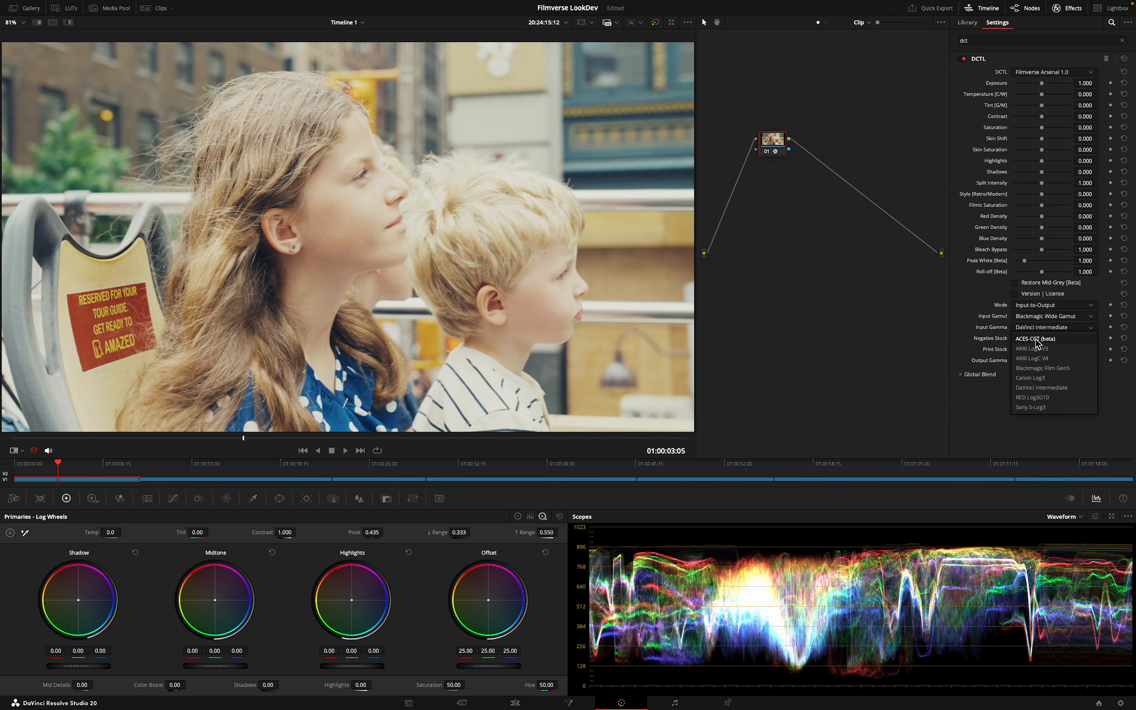
left_click(1036, 360)
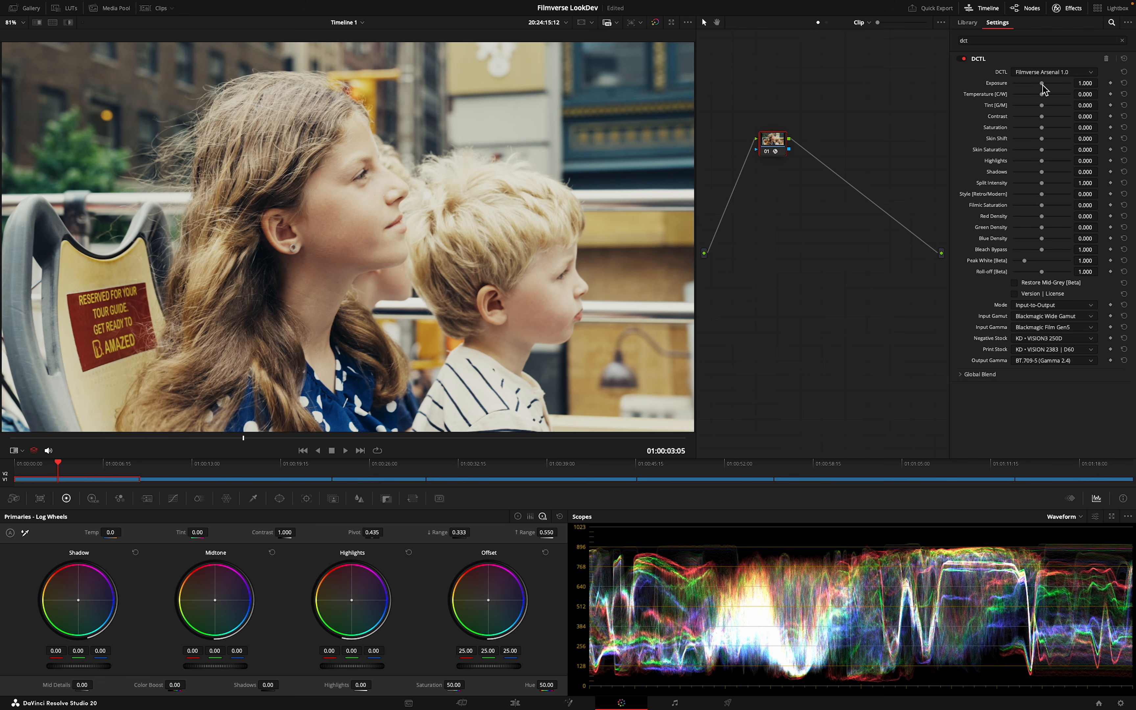
Lower the DCTL exposure to 0.744 and choose KD • VISION3 50D as the negative stock
left_click_drag(1043, 89, 1036, 89)
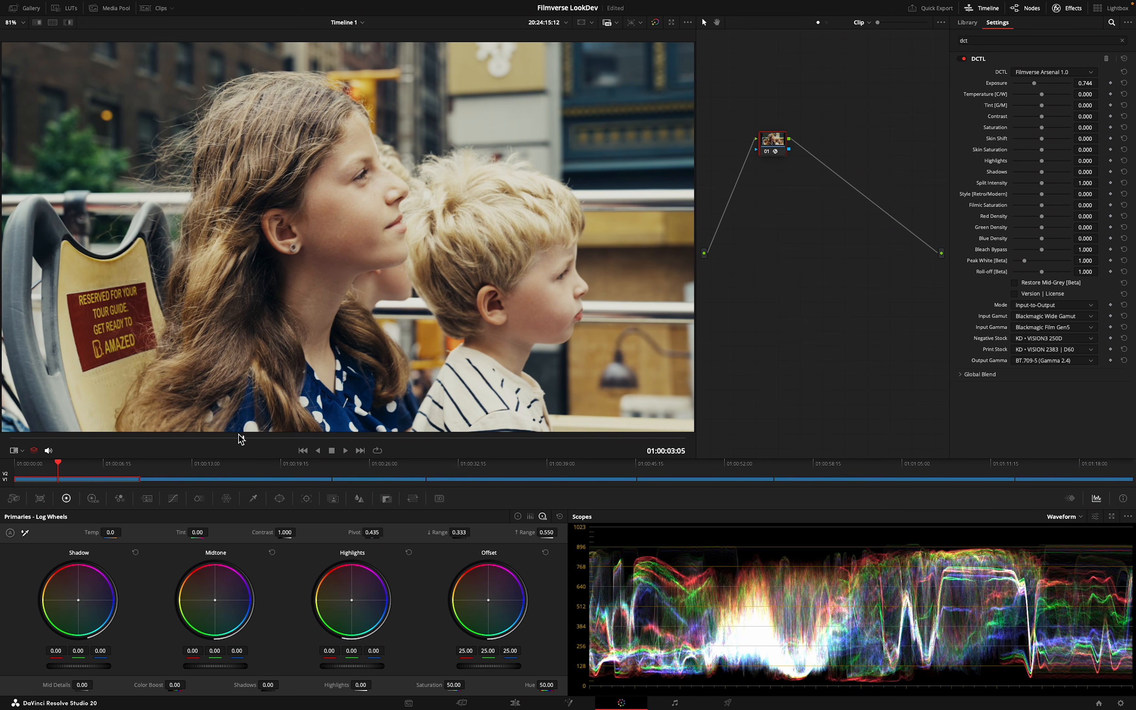
left_click_drag(239, 442, 37, 435)
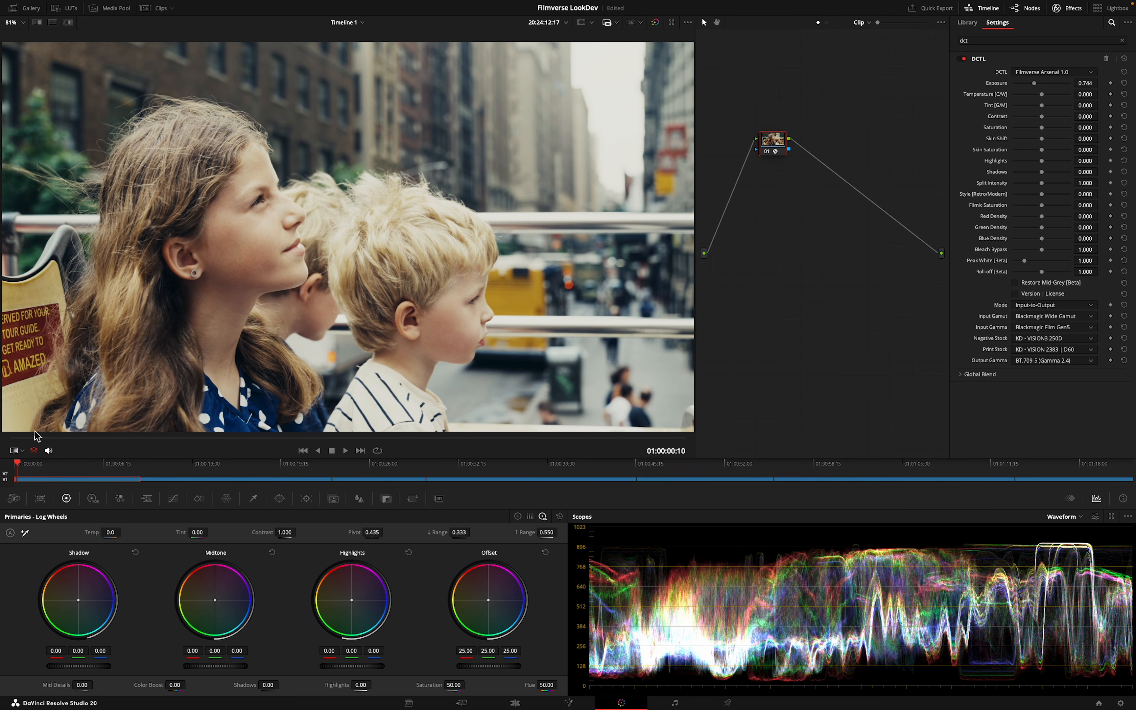
left_click(1033, 339)
left_click(1045, 428)
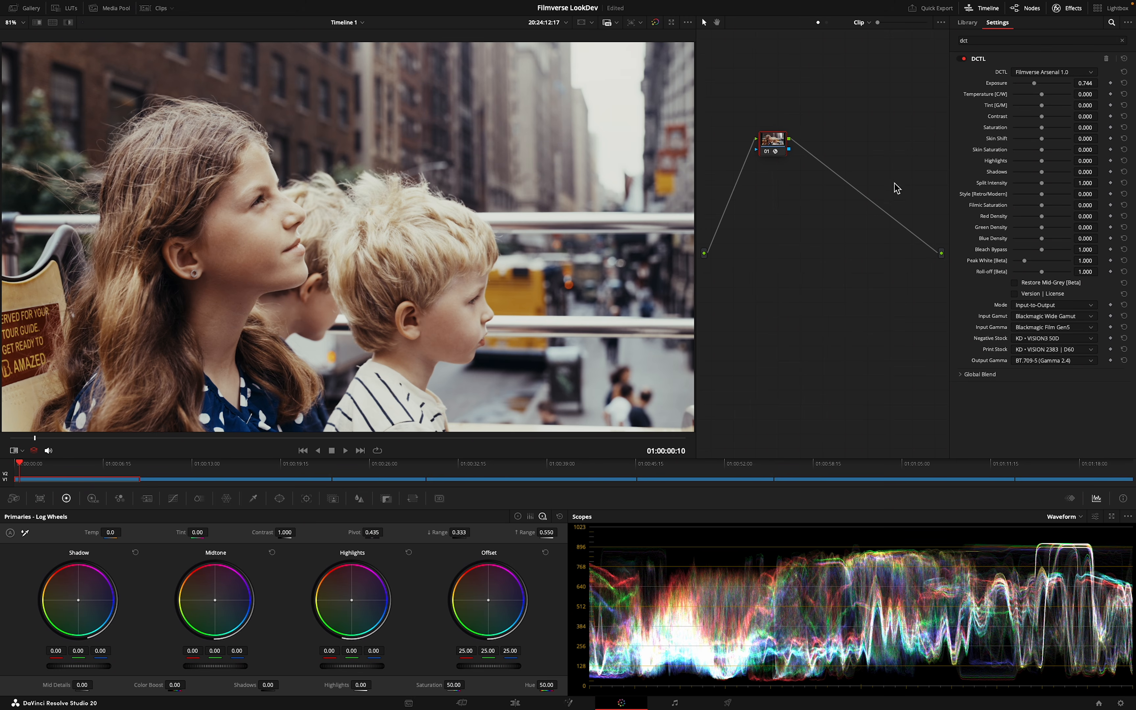
Set the temperature to -0.333, the tint to -0.147 and the filmic saturation to 0.488, with regular saturation at its default
left_click_drag(1041, 94, 1040, 109)
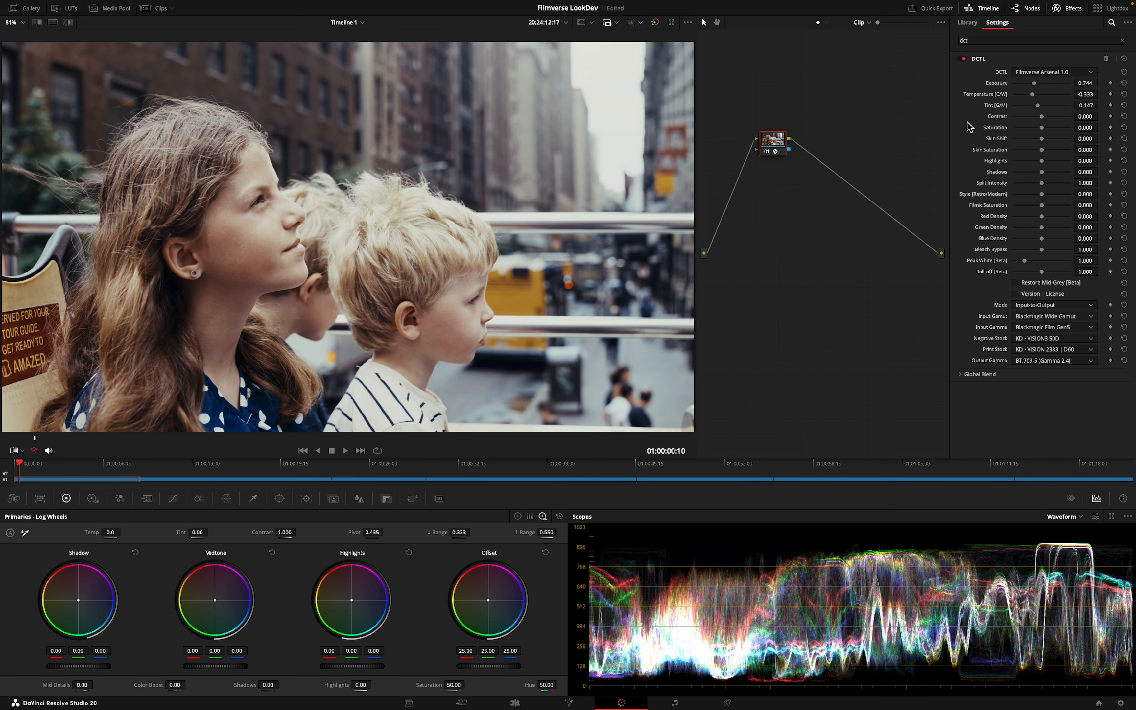
left_click_drag(1042, 128, 1047, 131)
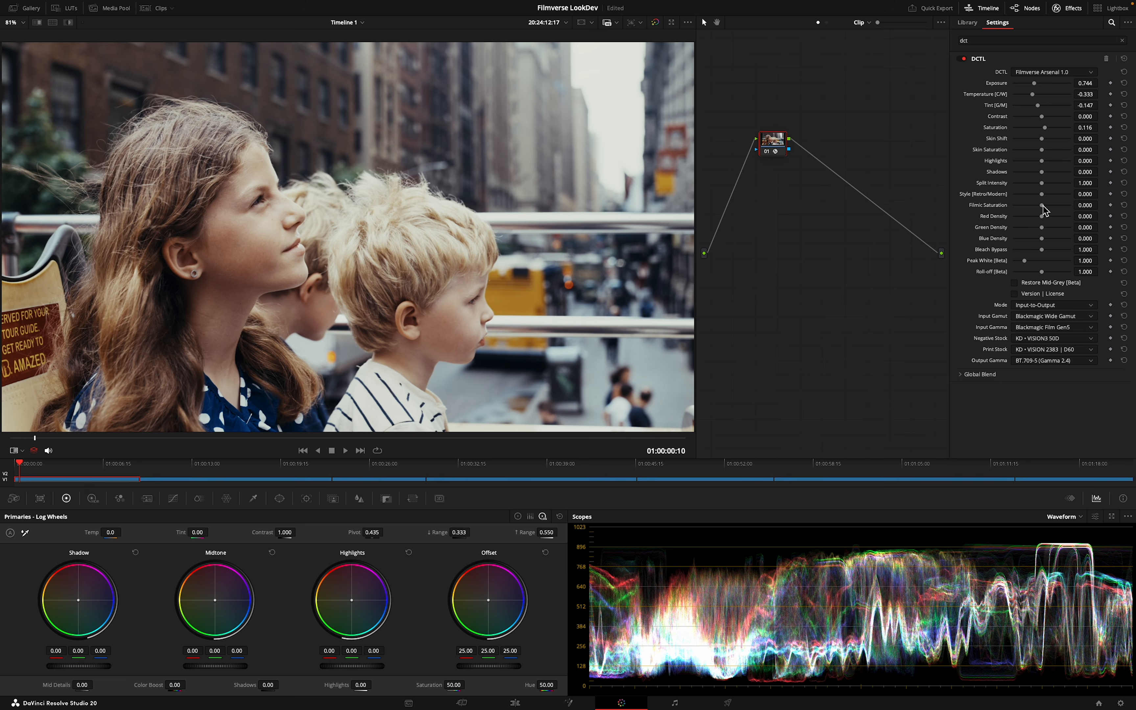
left_click(1123, 128)
left_click_drag(1043, 209, 1059, 210)
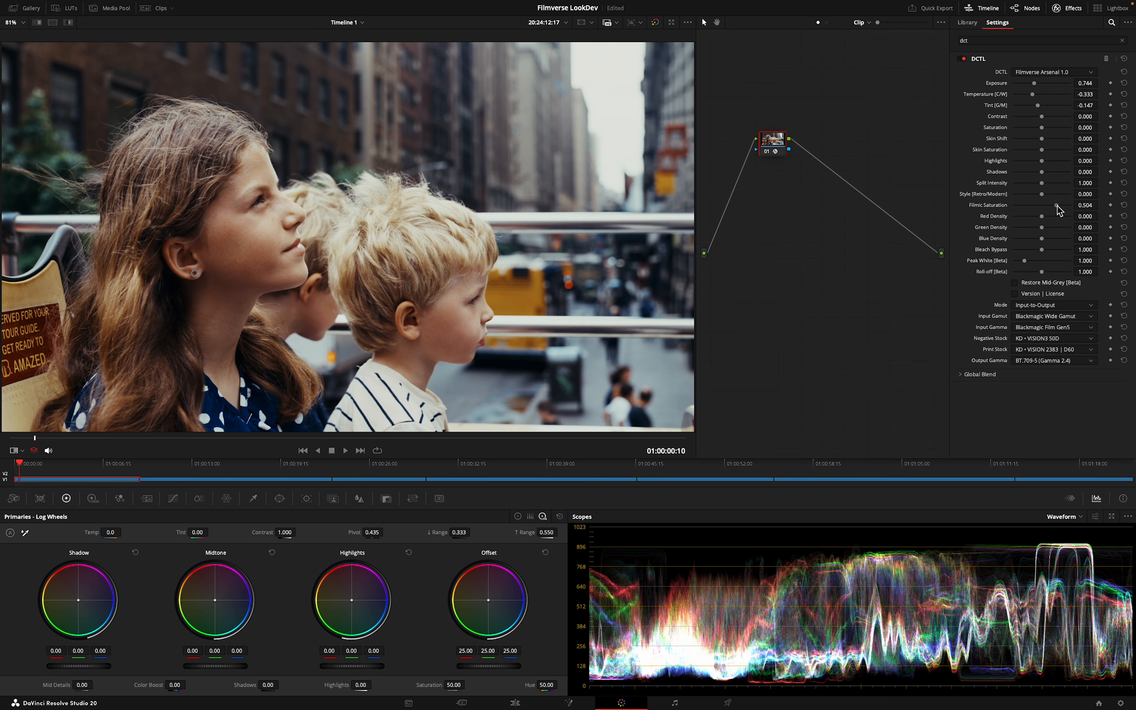
left_click_drag(1059, 210, 1057, 210)
Reduce the contrast to -0.814 and switch the scopes to the vectorscope
left_click_drag(1042, 117, 1015, 118)
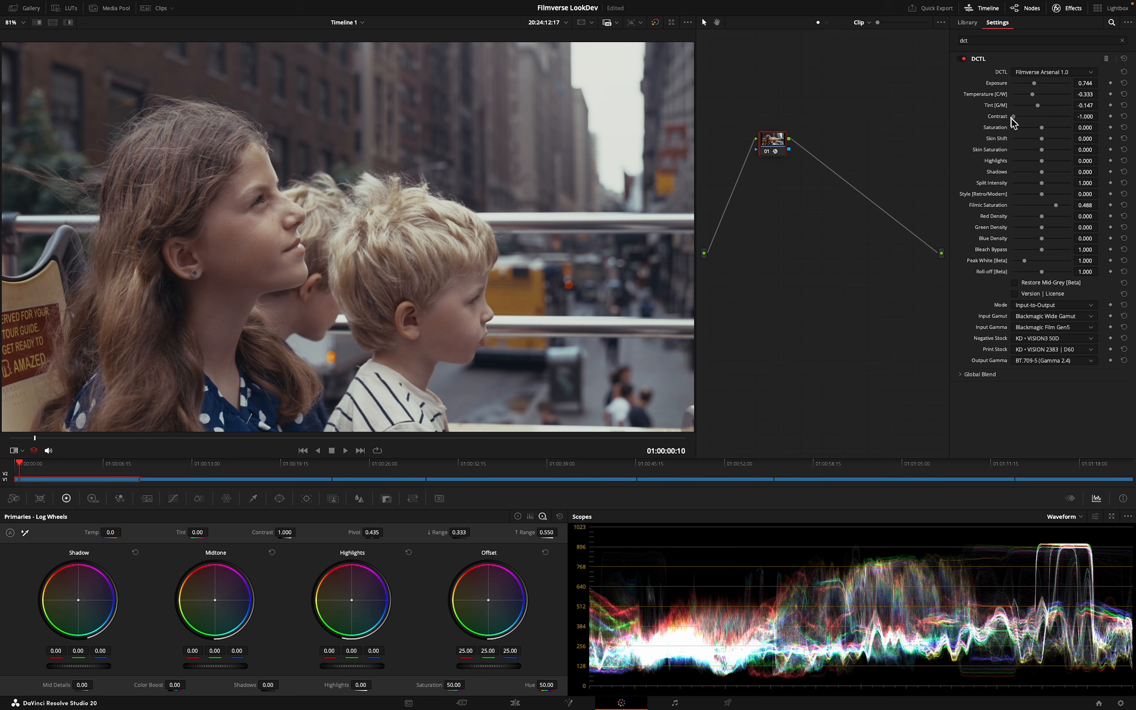
mouse_move(1014, 123)
left_mouse_down()
mouse_move(1068, 121)
mouse_move(1021, 120)
left_mouse_up()
left_click(1073, 518)
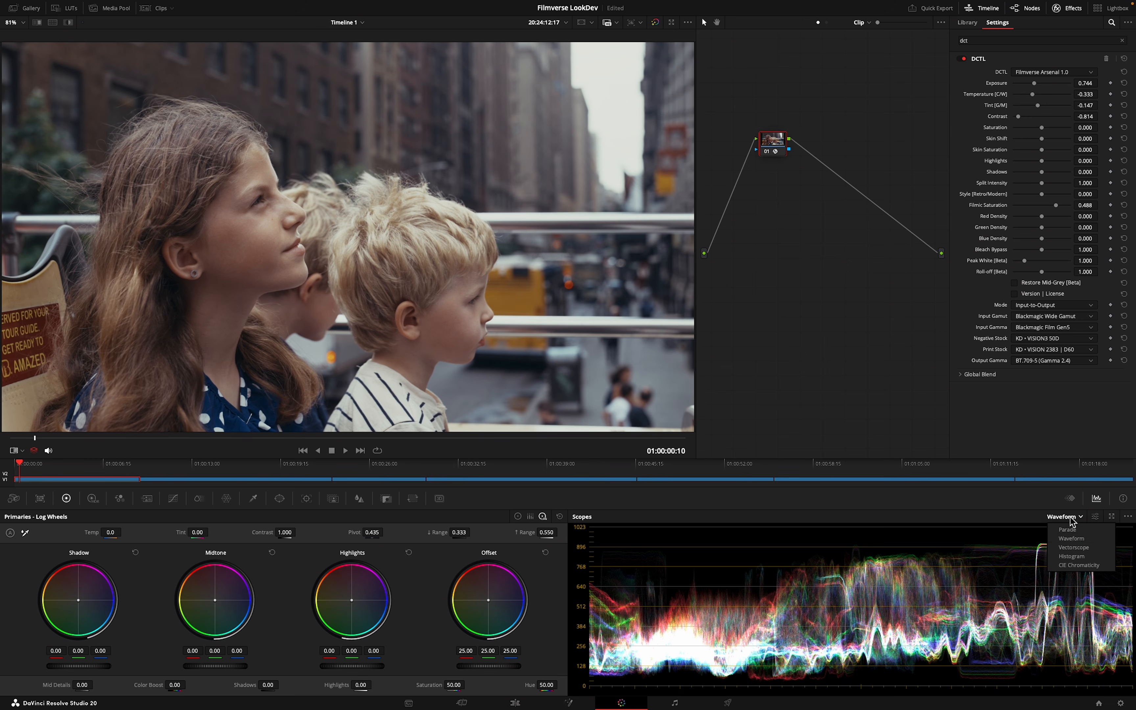
left_click(1072, 549)
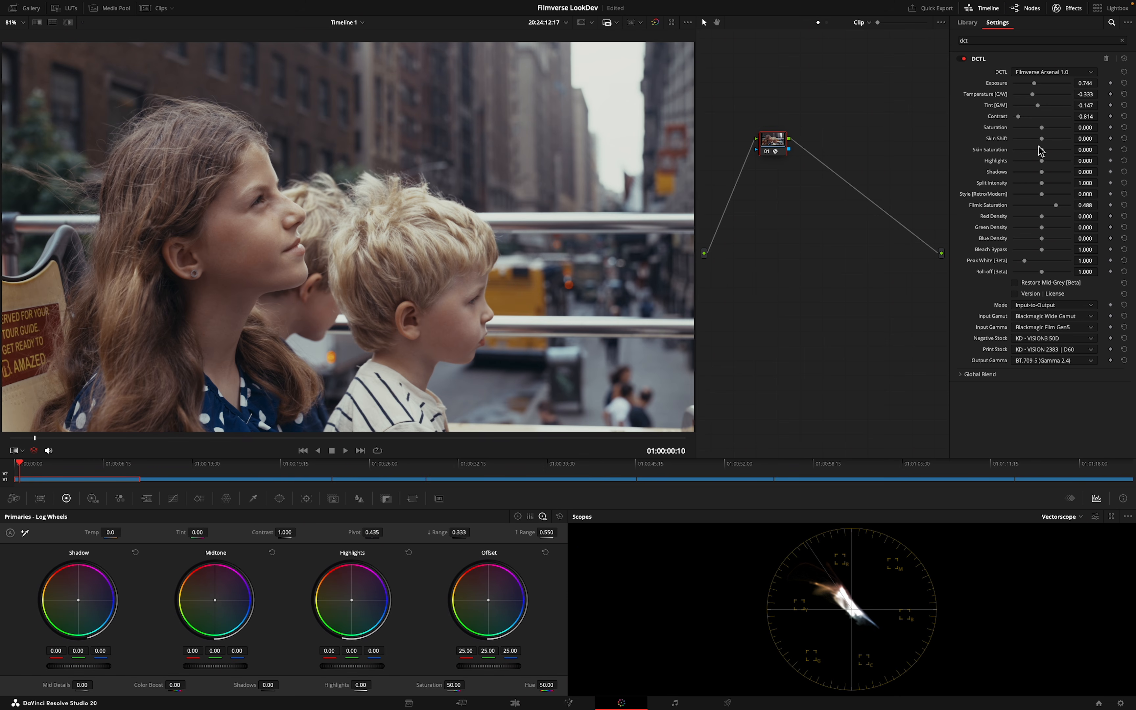
Set contrast to -0.519, highlights to -0.612, shadows to 0.132, filmic saturation to 0.659 and red density to 0.566
mouse_move(1018, 117)
left_mouse_down()
mouse_move(1068, 120)
mouse_move(1015, 120)
mouse_move(1025, 121)
left_mouse_up()
left_click_drag(1024, 118, 1028, 117)
mouse_move(1042, 163)
left_mouse_down()
mouse_move(1026, 165)
mouse_move(1060, 176)
mouse_move(1031, 177)
mouse_move(1049, 176)
mouse_move(1064, 207)
mouse_move(1051, 218)
mouse_move(1062, 224)
left_mouse_up()
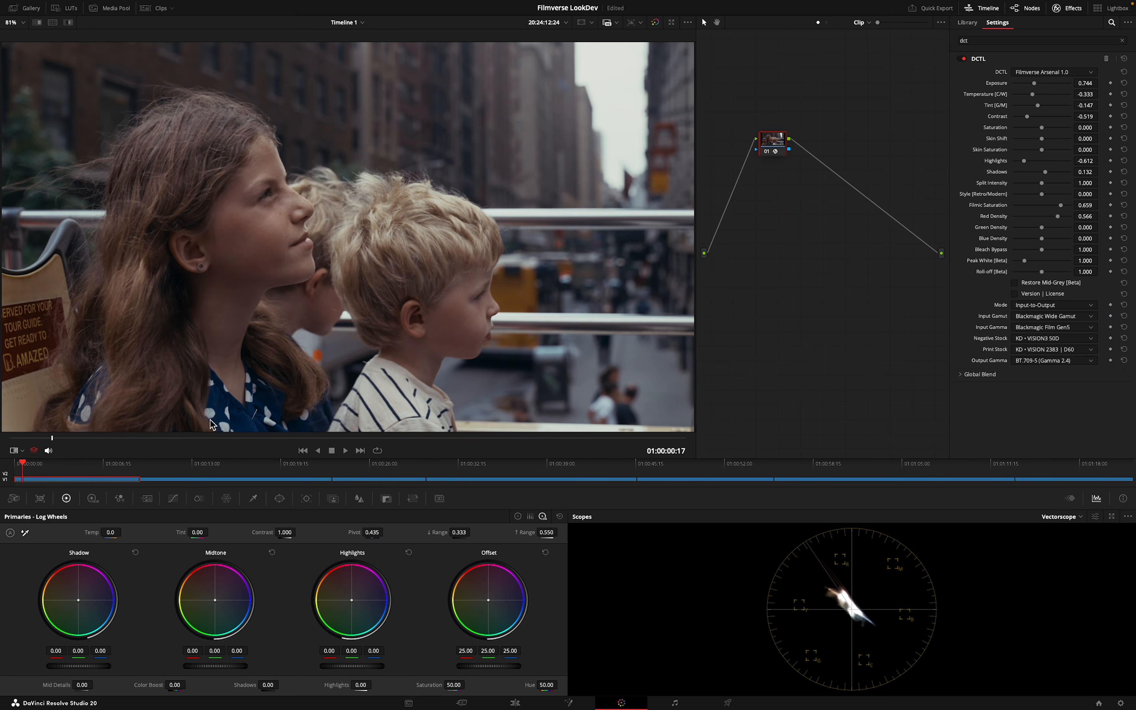
Inspect the image detail, then set the Retro/Modern style to -0.147 and the contrast to -0.643
left_click_drag(151, 439, 55, 420)
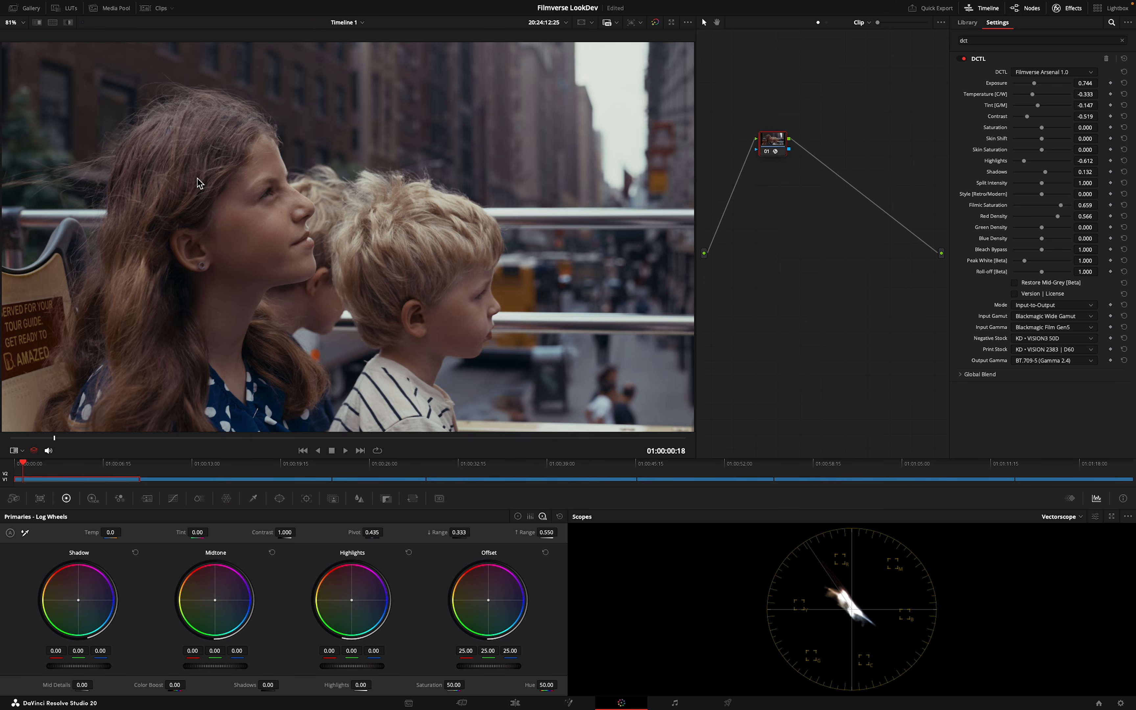
scroll(197, 182, "up", 5)
scroll(195, 177, "down", 3)
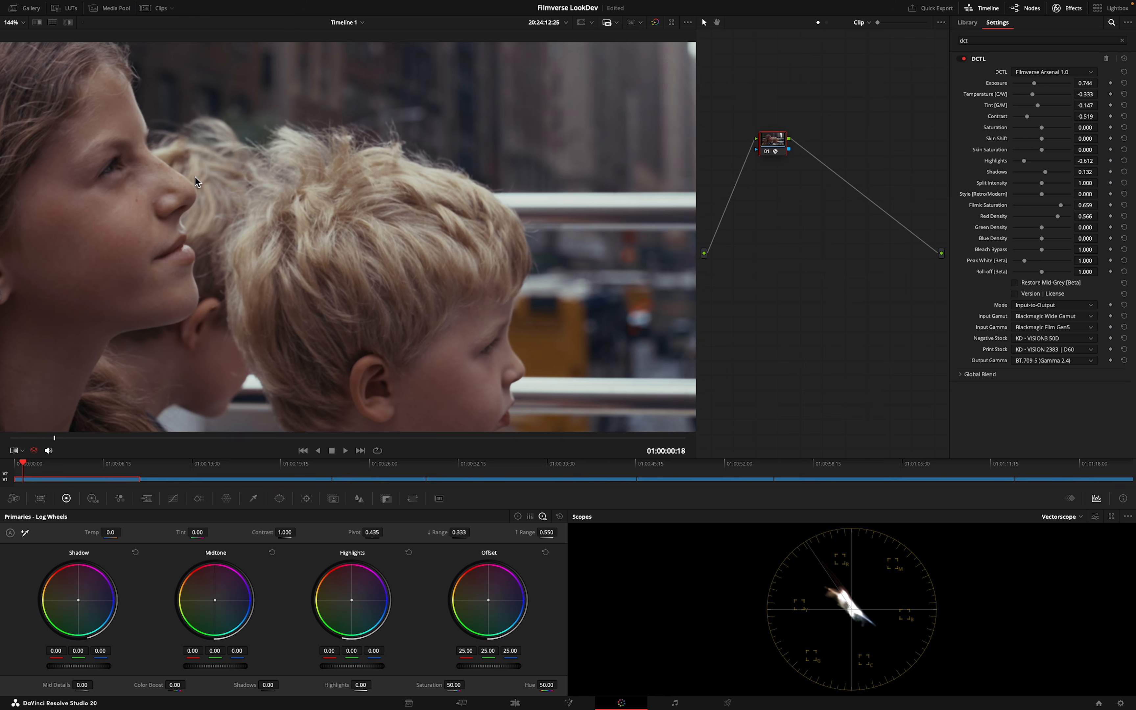
scroll(195, 176, "down", 4)
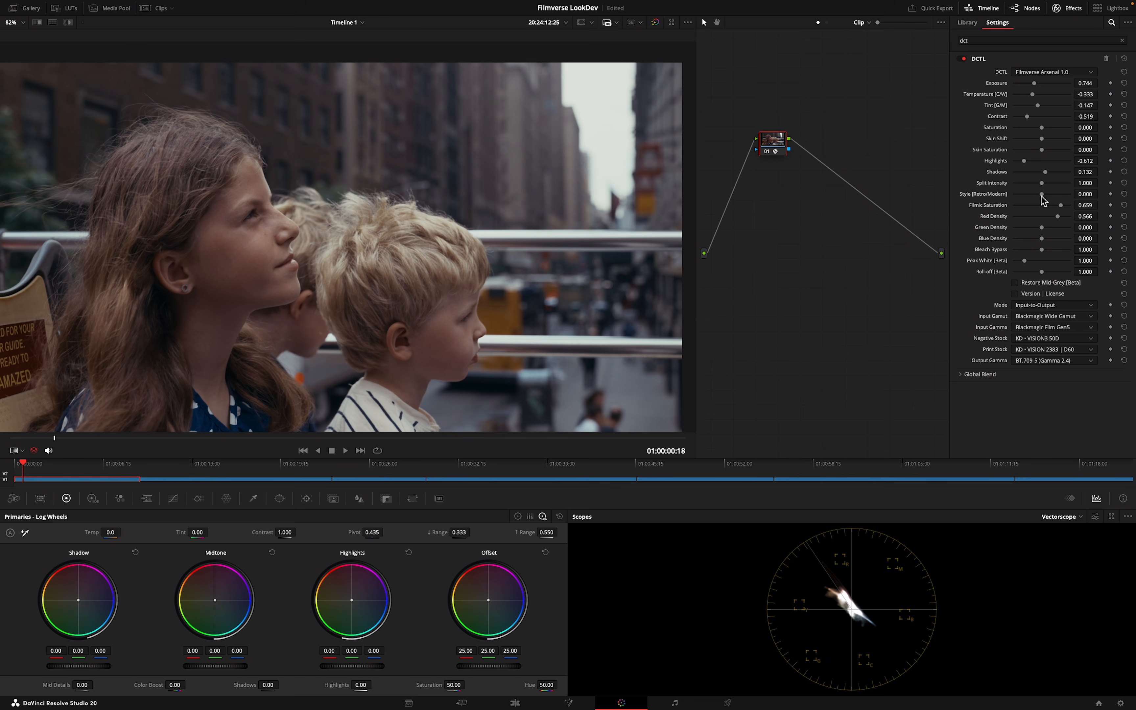
mouse_move(1040, 196)
left_mouse_down()
mouse_move(1065, 196)
mouse_move(1040, 198)
left_mouse_up()
left_click_drag(1034, 118, 1023, 118)
Add a serial node after the DCTL node, warm its shadows to about 0.02 red and -0.03 blue, and compare it on and off
right_click(774, 143)
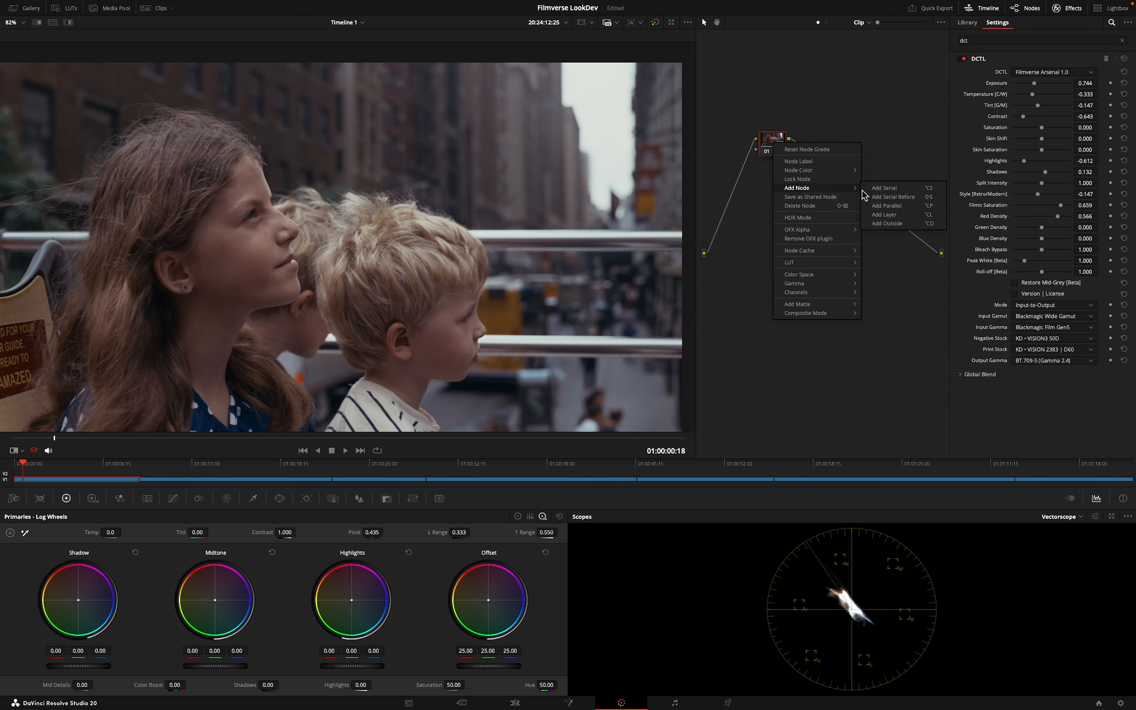
left_click(884, 187)
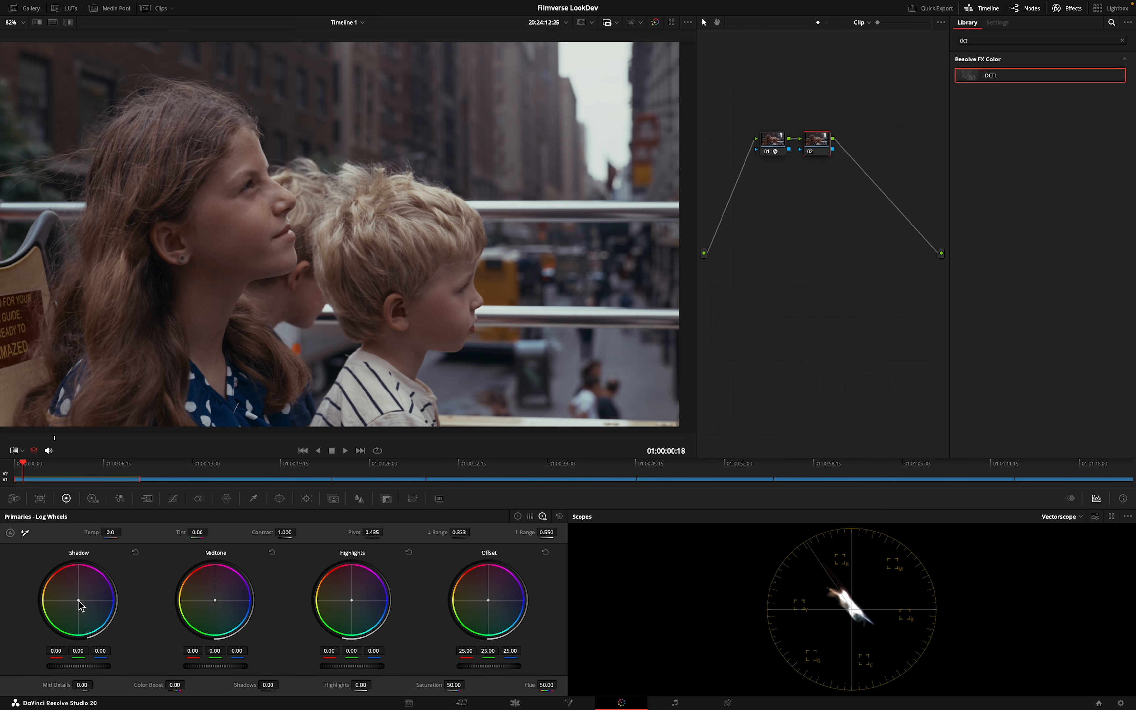
left_click_drag(78, 599, 78, 600)
left_click(811, 152)
left_click(810, 152)
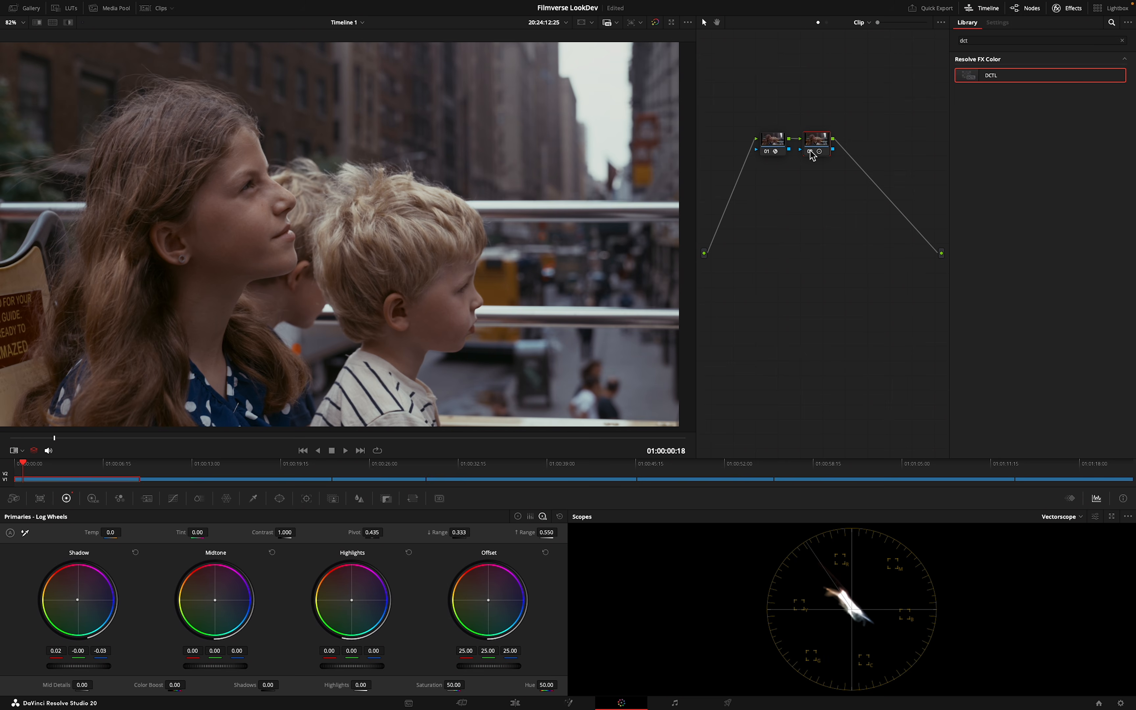
Label the first node Filmverse and the second node Adj
right_click(771, 142)
left_click(781, 161)
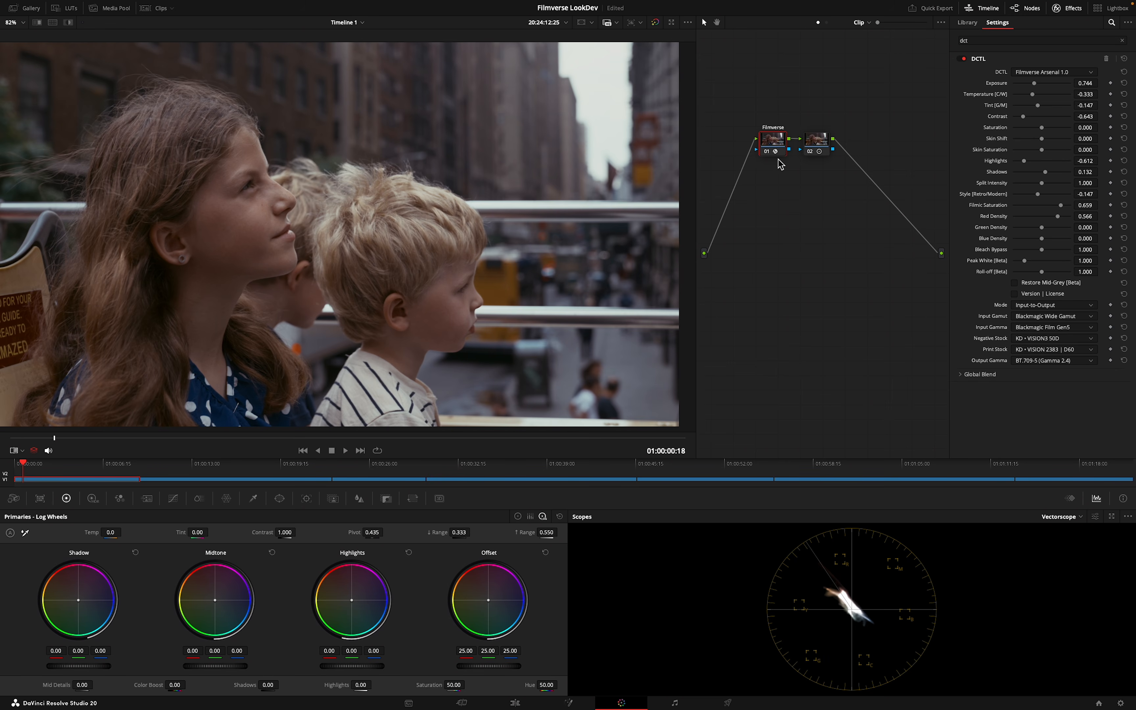
right_click(814, 149)
left_click(824, 162)
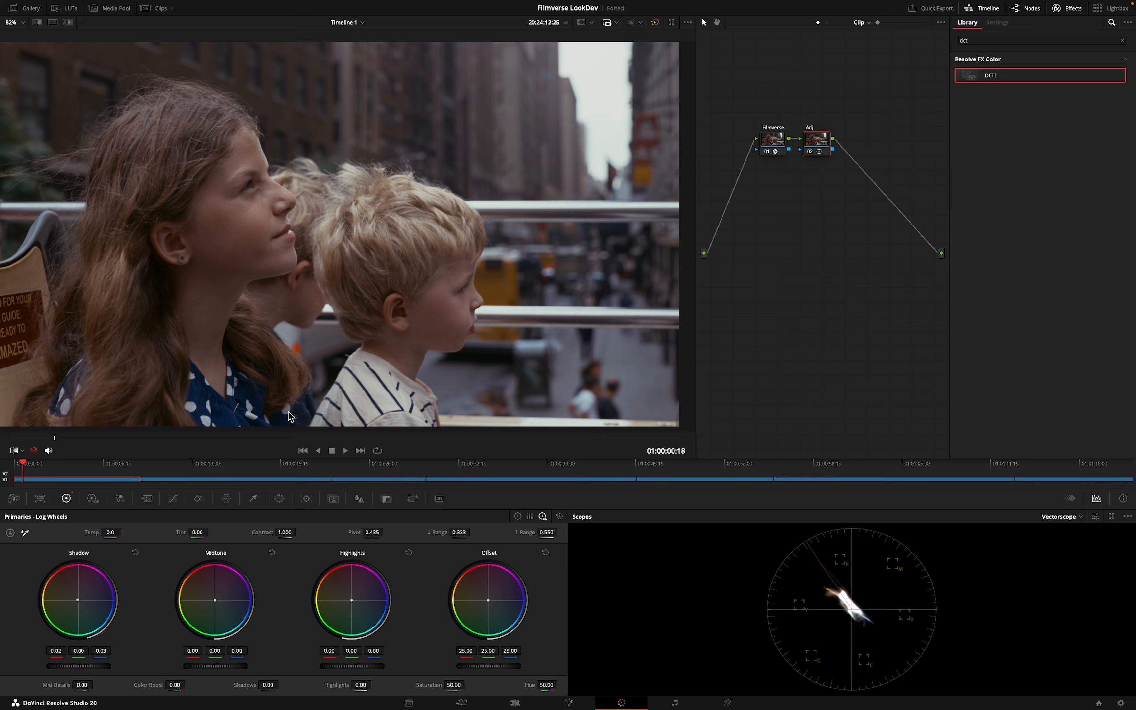
Raise the highlights of the Filmverse node to -0.535
scroll(272, 347, "down", 1)
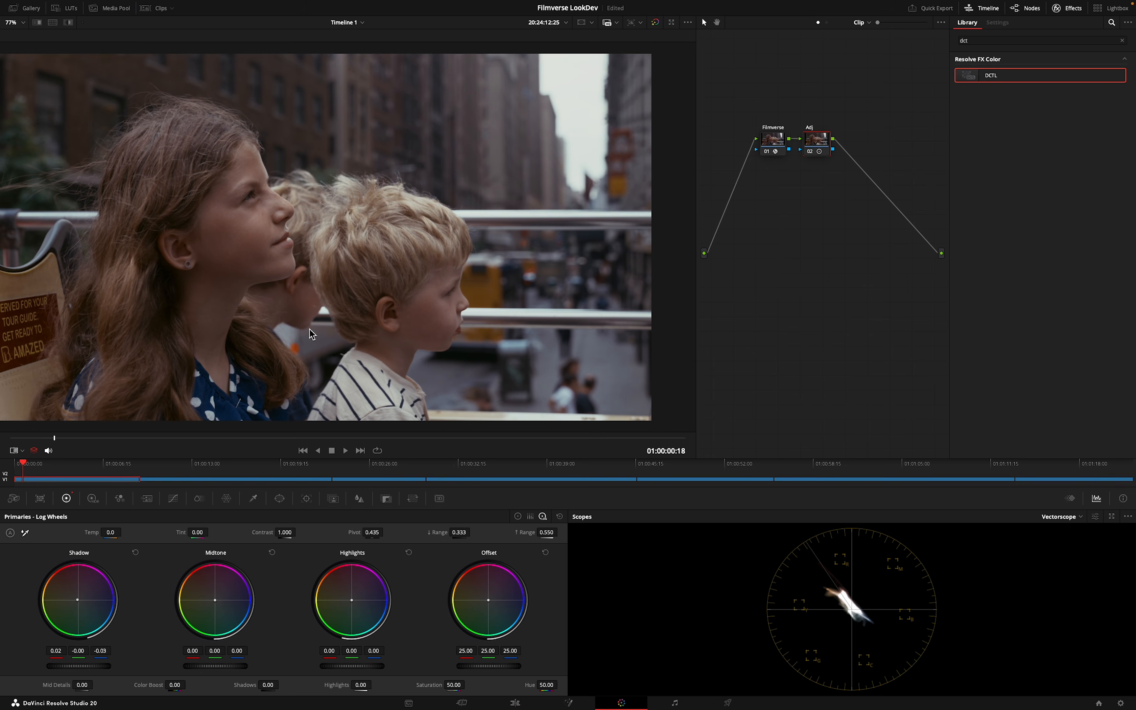
left_click(764, 146)
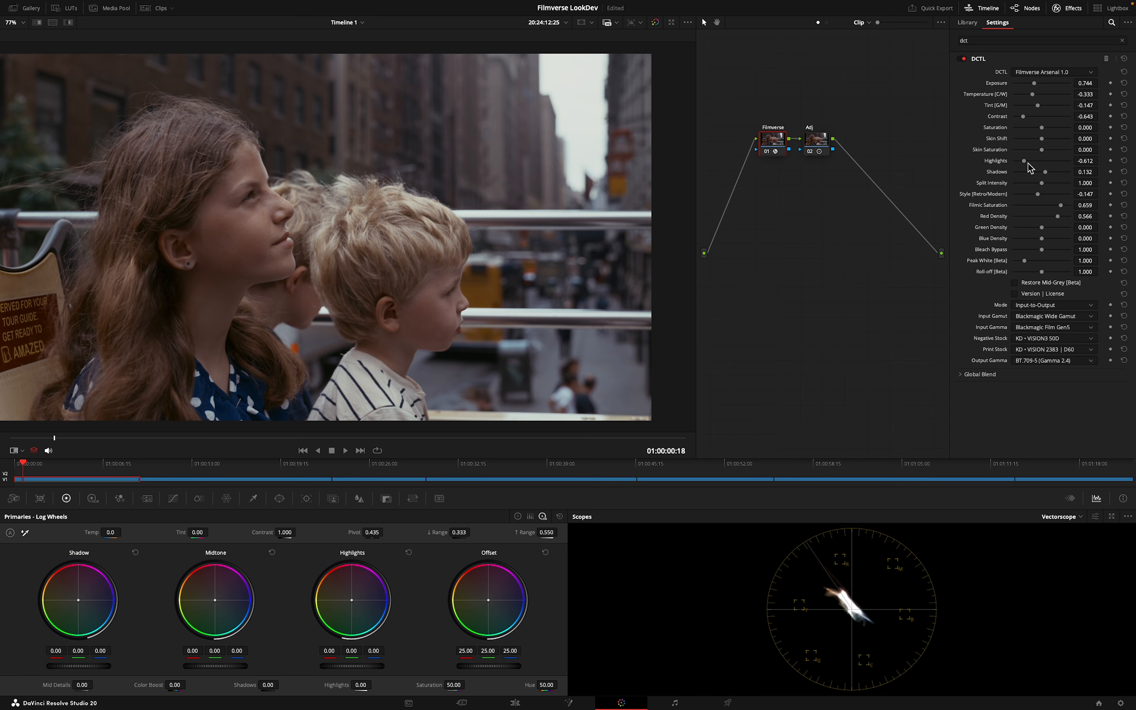
mouse_move(1026, 162)
left_mouse_down()
mouse_move(1039, 162)
mouse_move(1028, 162)
left_mouse_up()
Grab a gallery still of the graded first clip at 01:00:08:00
left_click(123, 465)
left_click(31, 8)
right_click(438, 144)
left_click(452, 151)
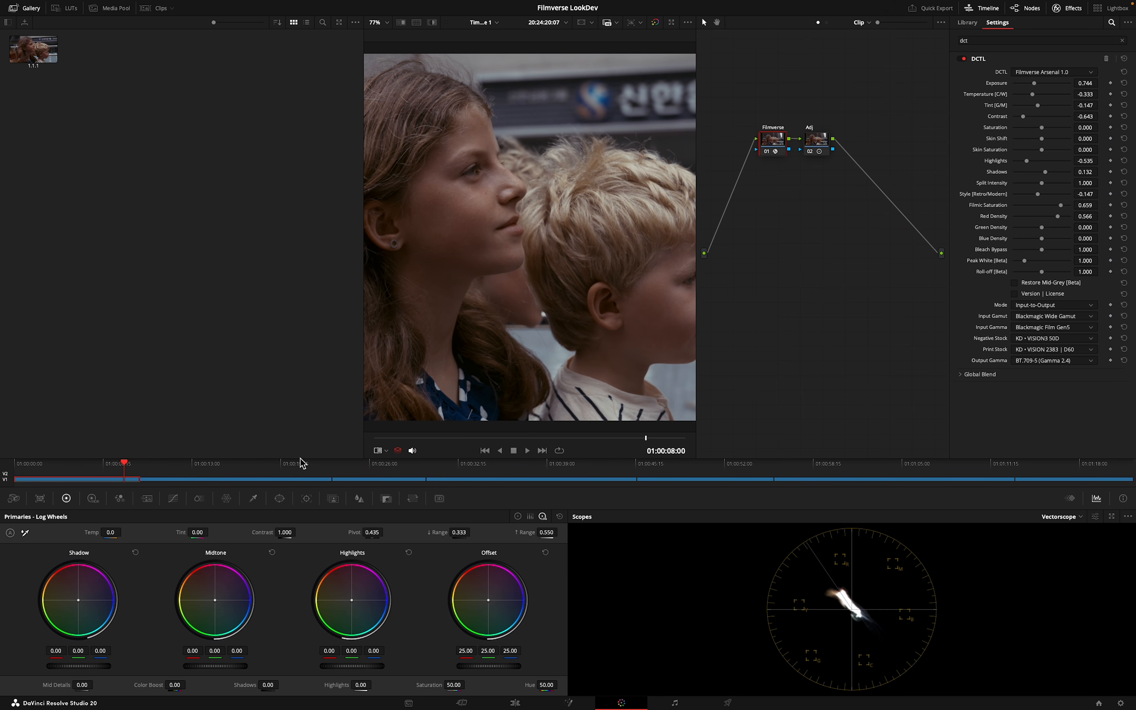
Apply the still's grade to the second clip, the low-angle street shot of two children, and hide the gallery
left_click(301, 465)
right_click(43, 60)
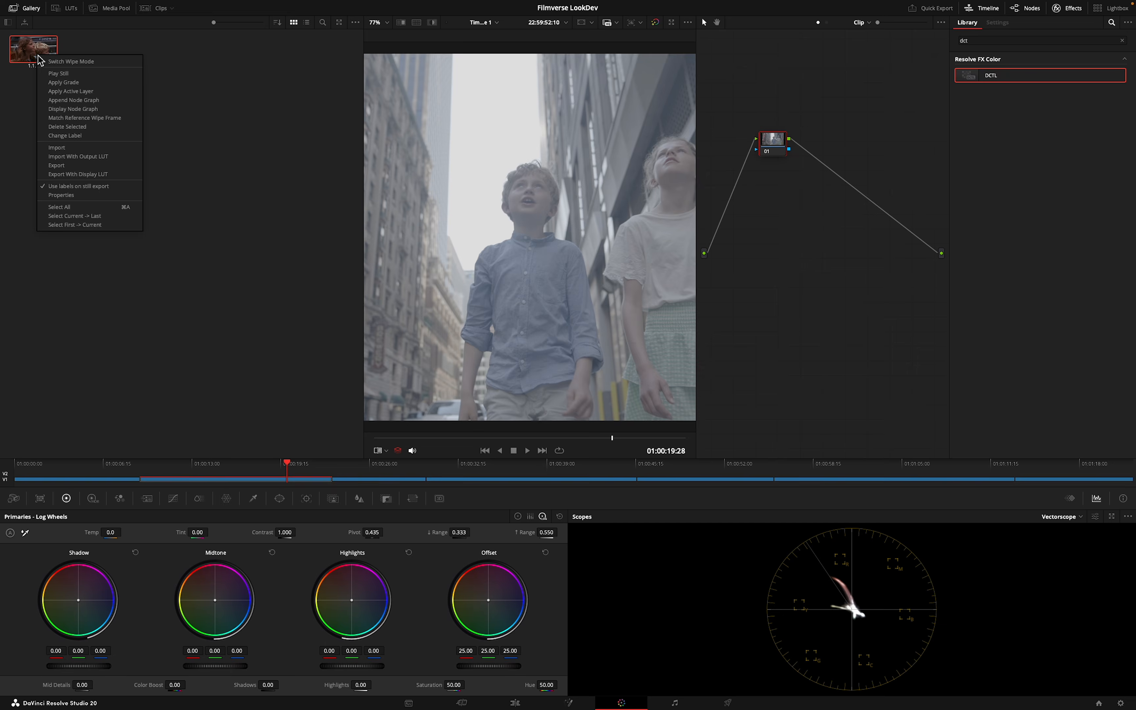
left_click(64, 91)
left_click(30, 8)
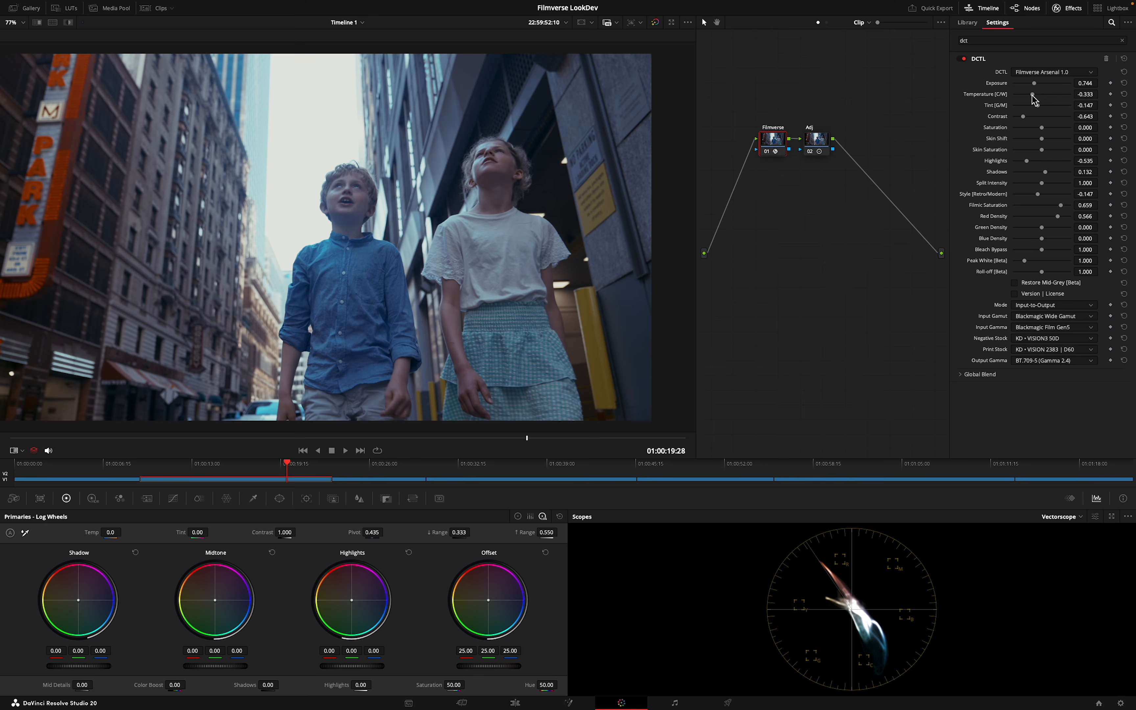
Set temperature to 0.318, tint to -0.116, skin saturation to 0.041, highlights to -0.891, filmic saturation to 0.891 and red density to 0.721
mouse_move(1032, 94)
left_mouse_down()
mouse_move(1053, 95)
mouse_move(1041, 111)
mouse_move(1057, 154)
mouse_move(1048, 161)
left_mouse_up()
left_click_drag(1060, 205, 1063, 217)
left_click_drag(1027, 161, 1015, 161)
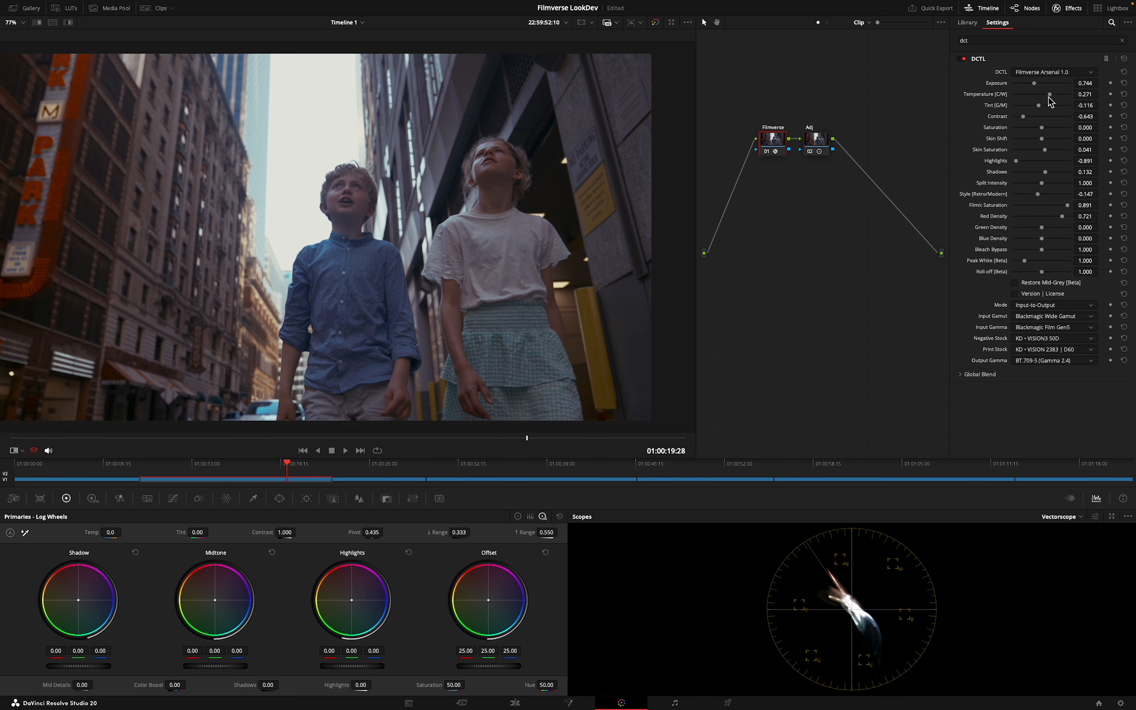
left_click_drag(1051, 99, 1051, 100)
Add a serial node before the Filmverse node, place it below that node and label it Adj
right_click(774, 141)
mouse_move(819, 184)
left_click(886, 193)
left_click_drag(788, 182, 791, 202)
right_click(791, 202)
left_click(792, 220)
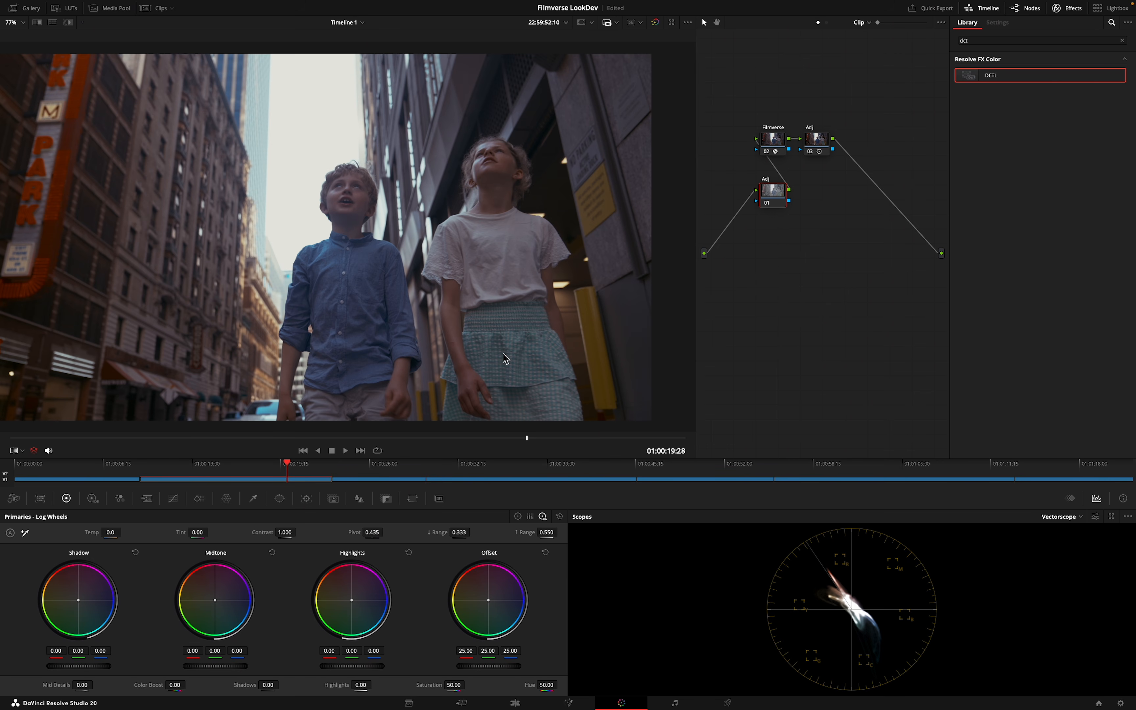
Desaturate the blue and cyan outer points in the Color Warper's Hue-Saturation grid to a saturation of about 0.79
left_click(234, 500)
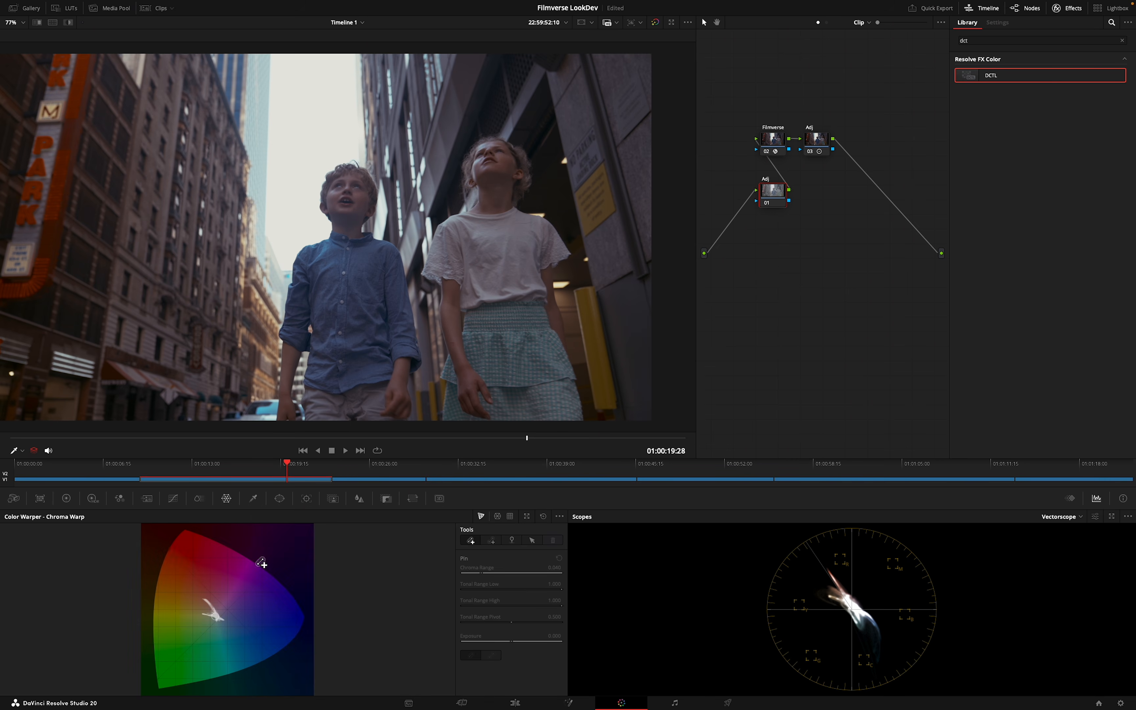
left_click(498, 516)
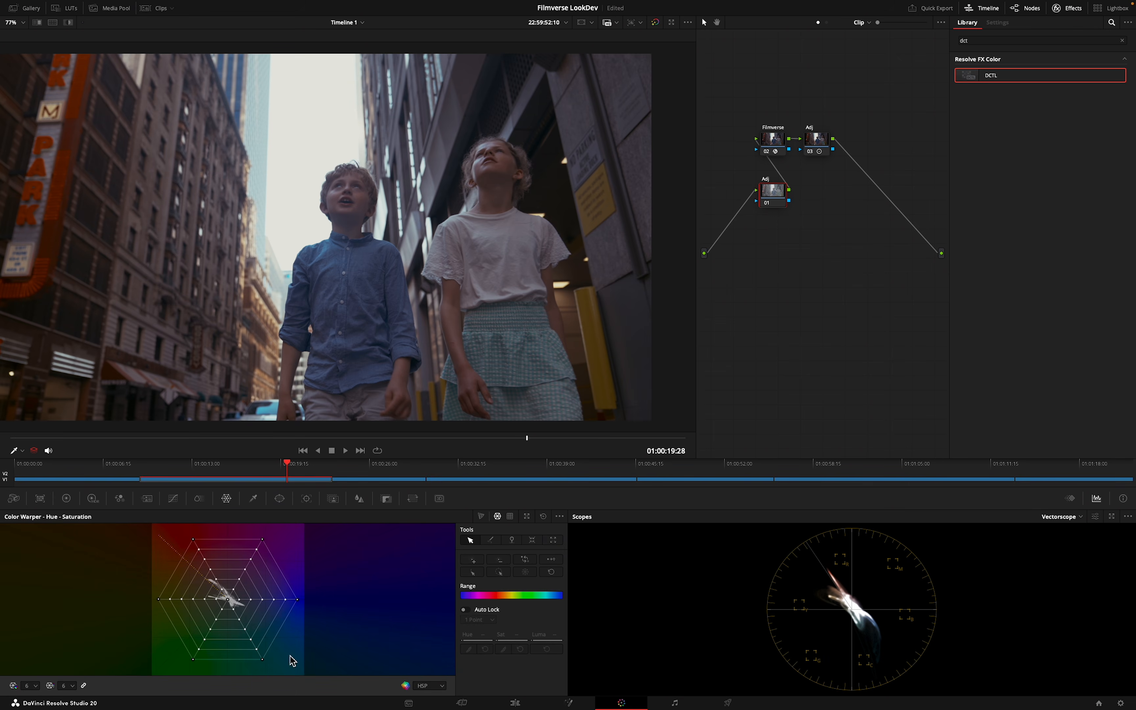
left_click(297, 599)
left_click_drag(297, 600, 275, 600)
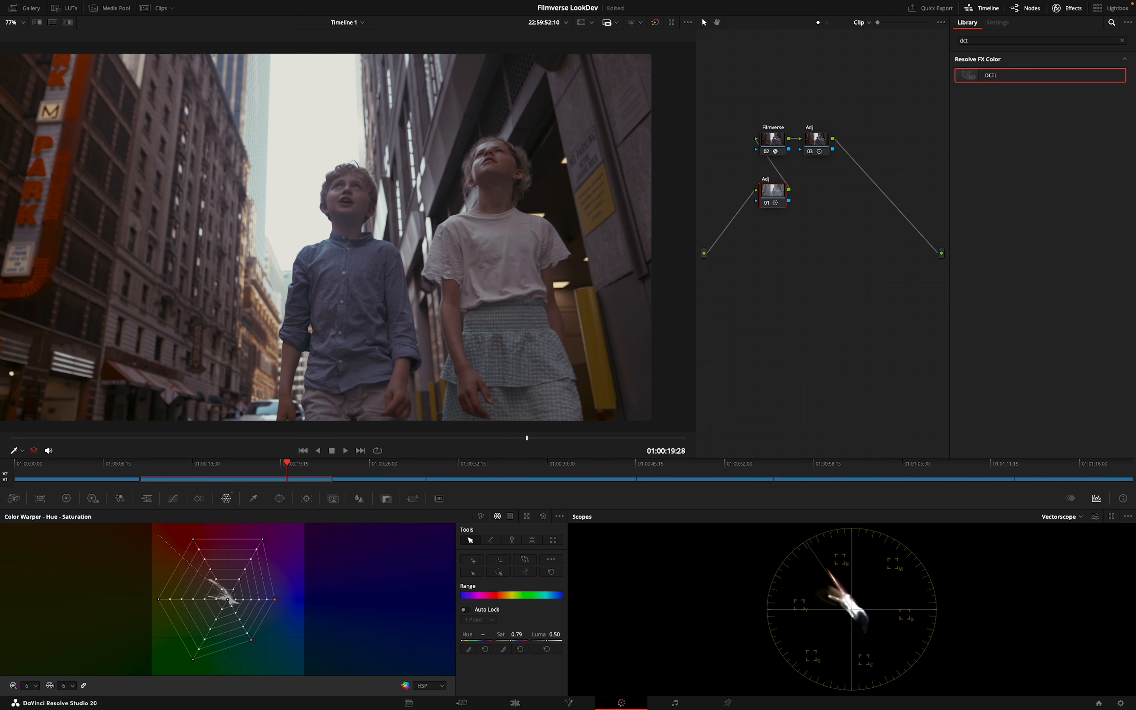
Raise the contrast of the Filmverse node to -0.426
left_click(774, 145)
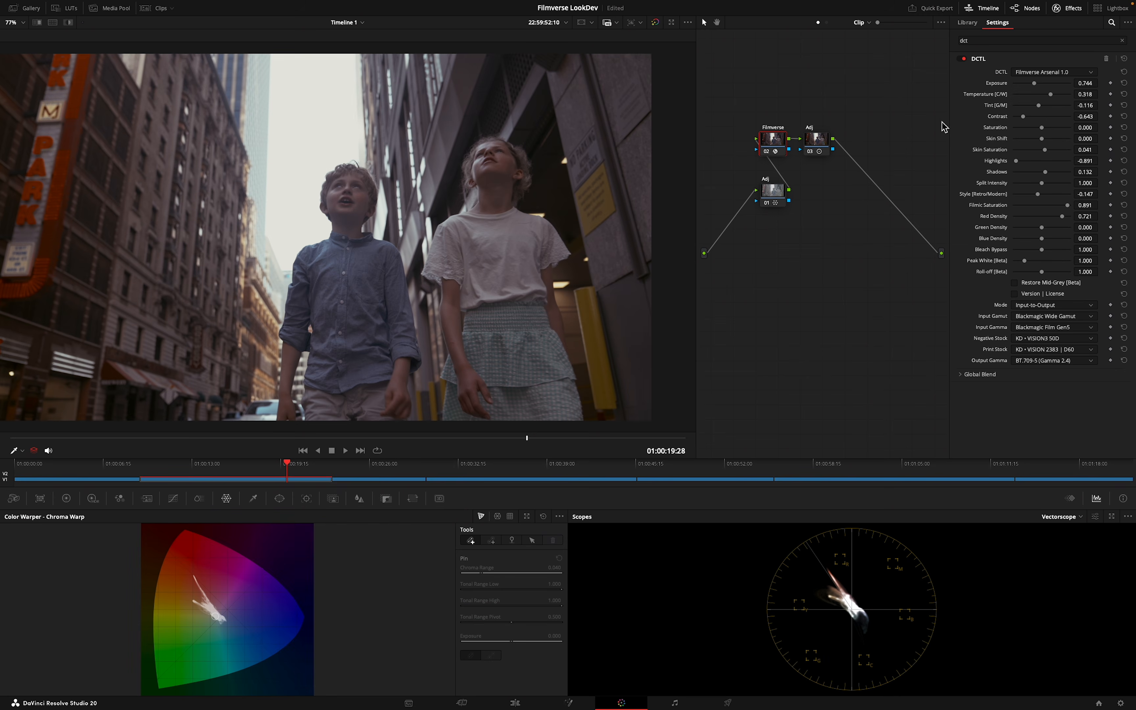
left_click_drag(1026, 118, 1031, 120)
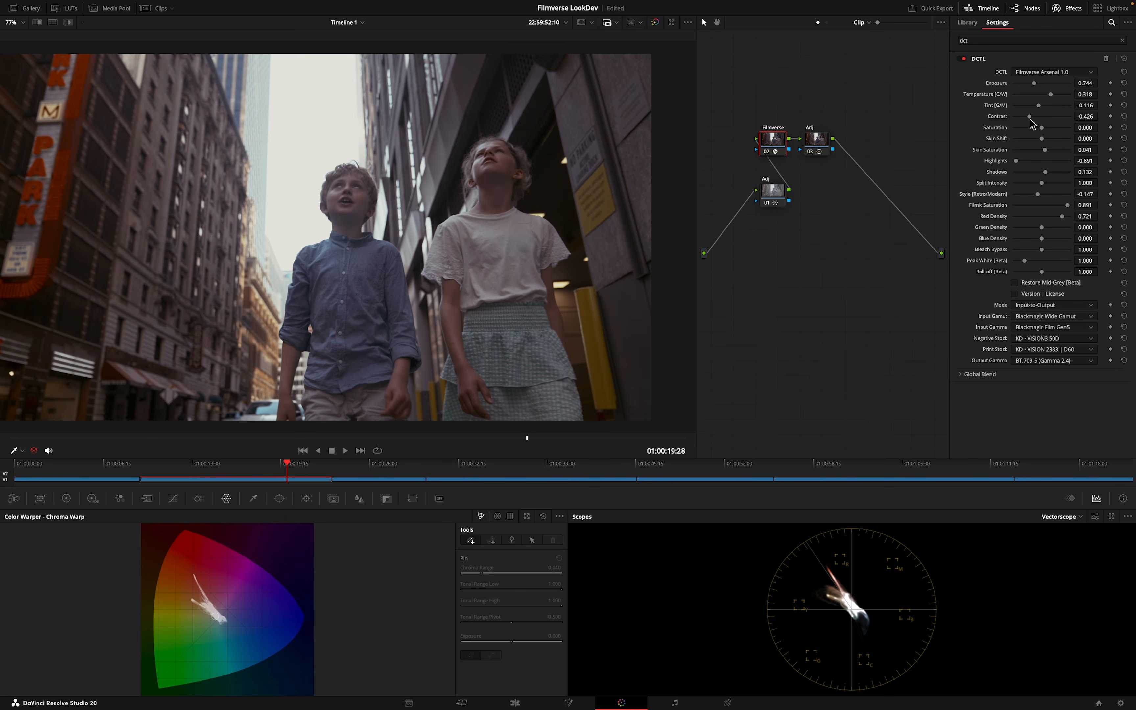
Add another serial node between the first Adj node and the Filmverse node, and label it Adj
left_click(780, 192)
right_click(780, 193)
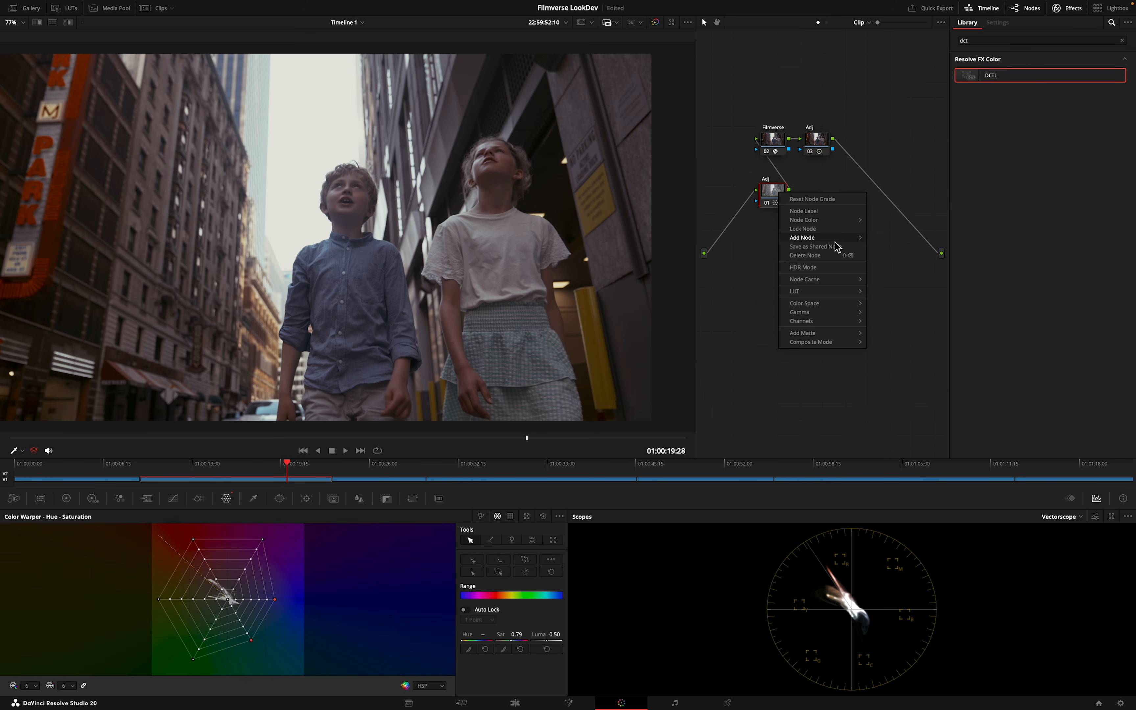
left_click(876, 238)
right_click(817, 195)
left_click(836, 215)
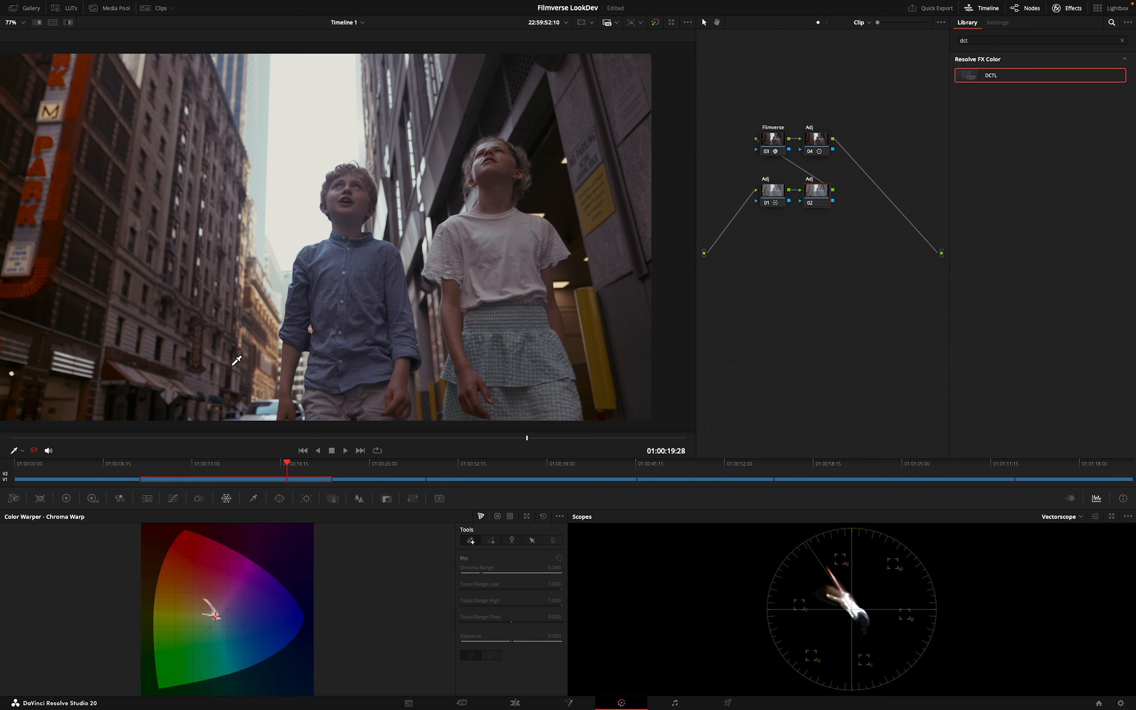
Lower the highlights of the second Adj node with the Log wheels and play the clip full screen
left_click(69, 498)
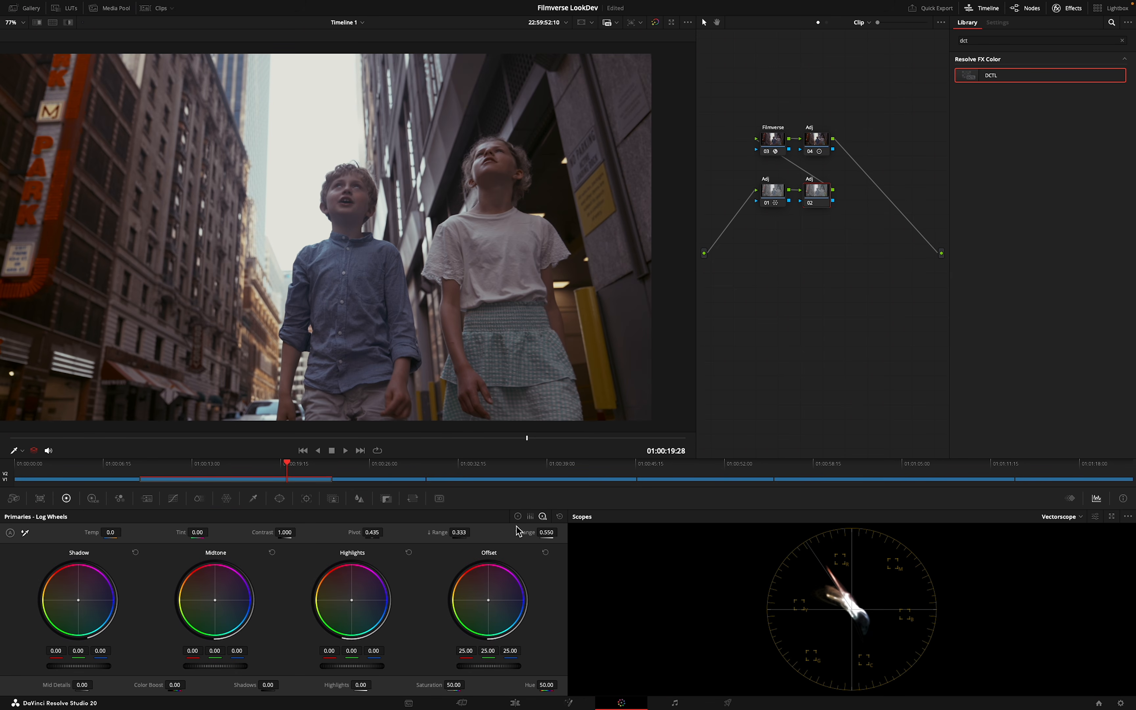
mouse_move(365, 667)
left_mouse_down()
mouse_move(331, 667)
mouse_move(342, 667)
left_mouse_up()
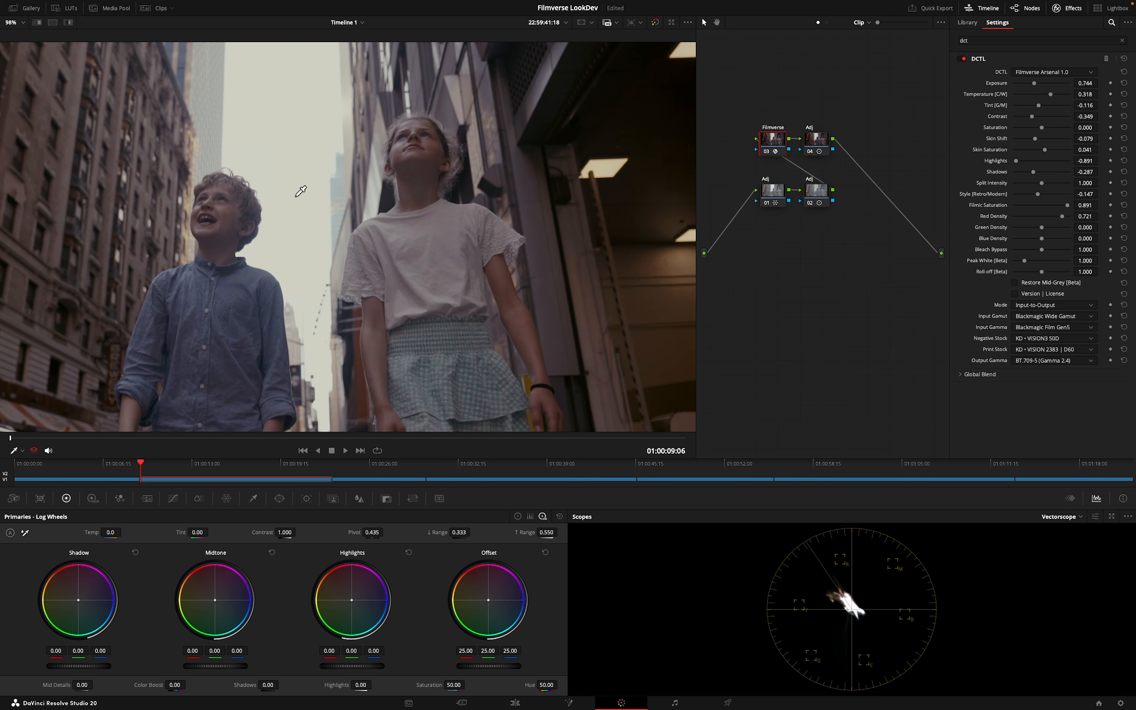
scroll(308, 180, "down", 2)
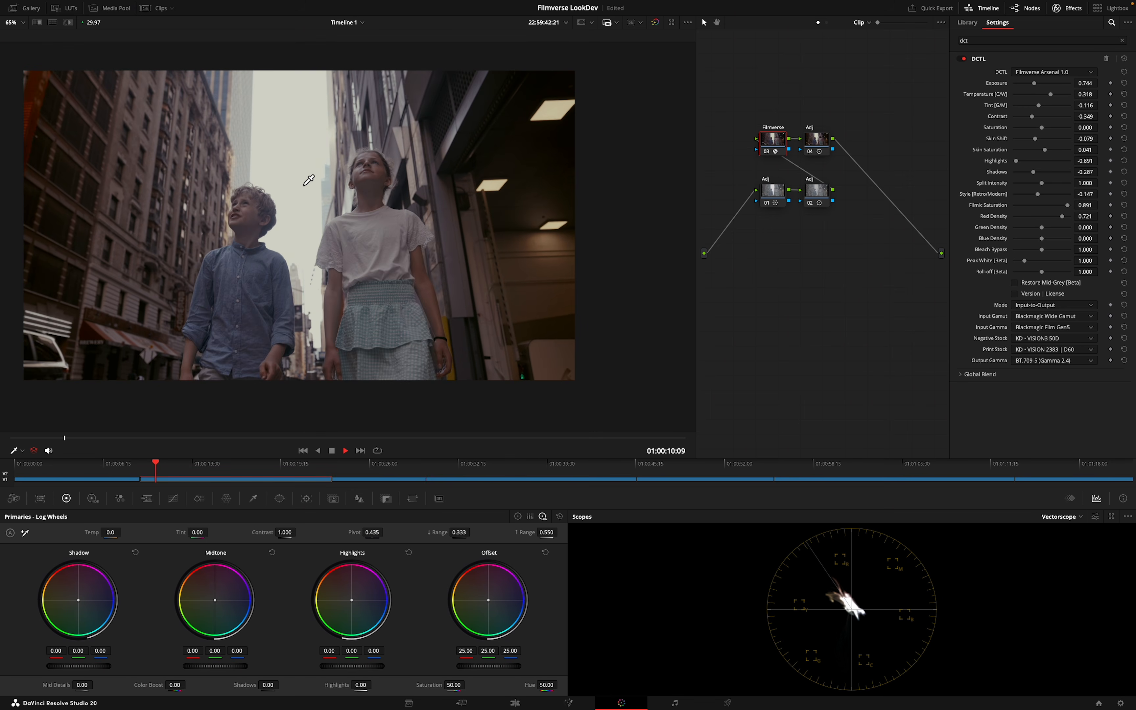
key("super+f")
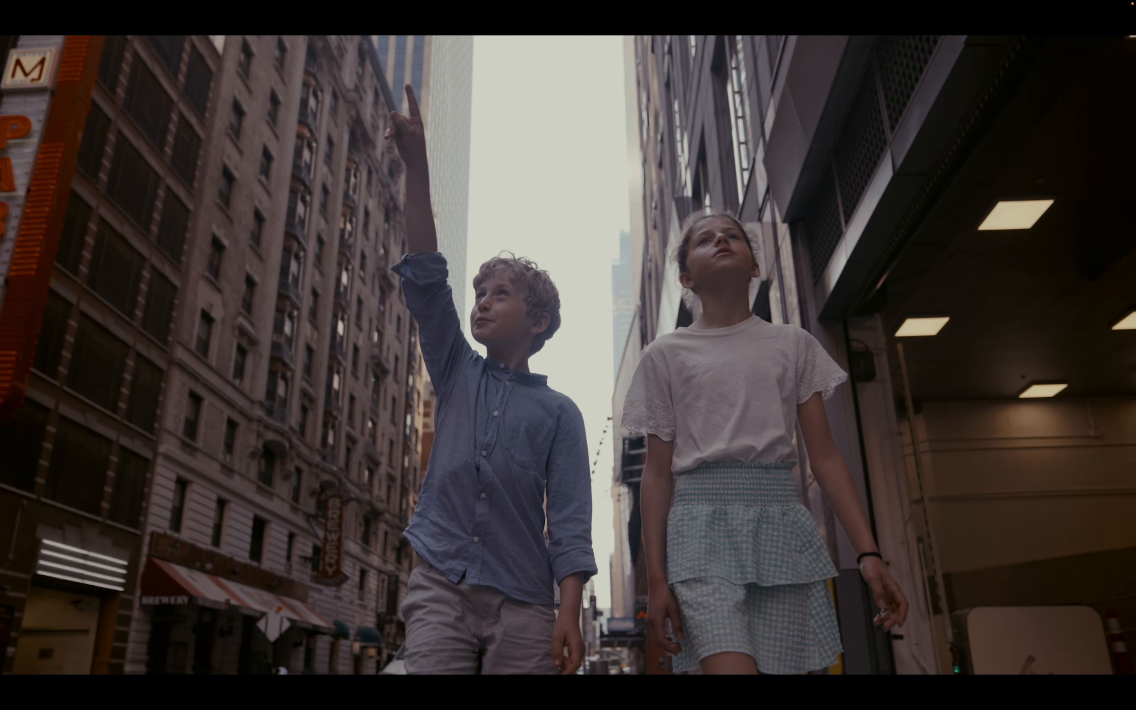
key("super+f")
Grab a still of the street clip and apply the first gallery still's grade to the clip of the boy by the water
left_click(30, 8)
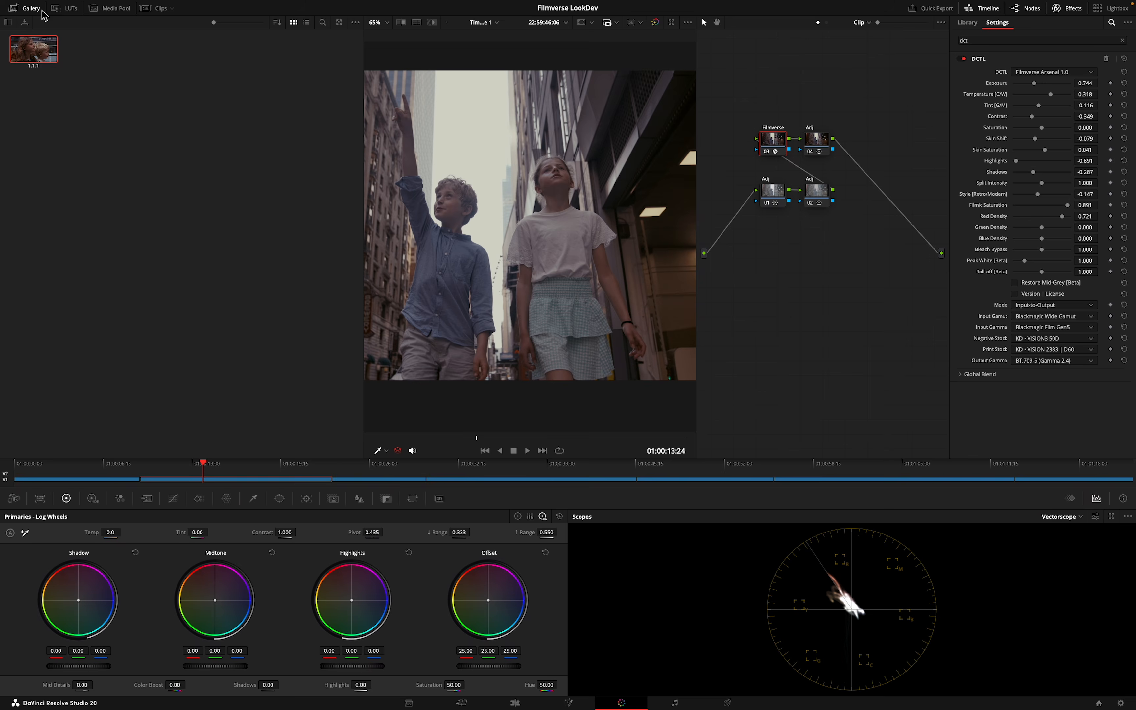
key("super+alt+g")
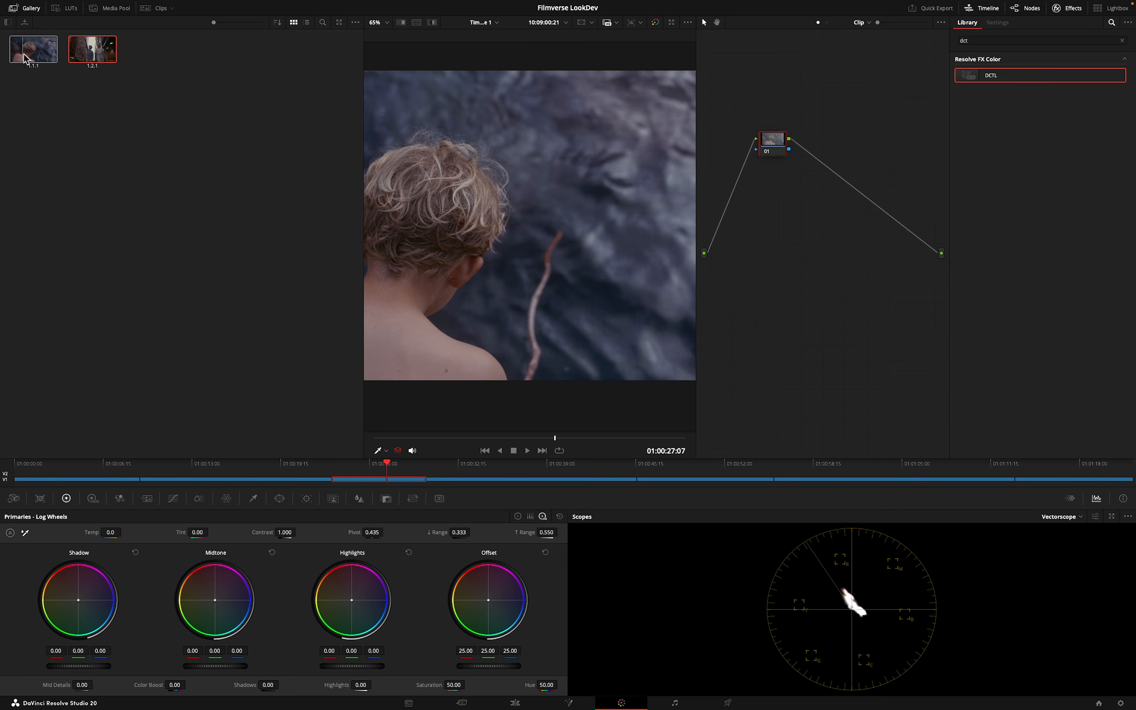
right_click(25, 53)
left_click(43, 82)
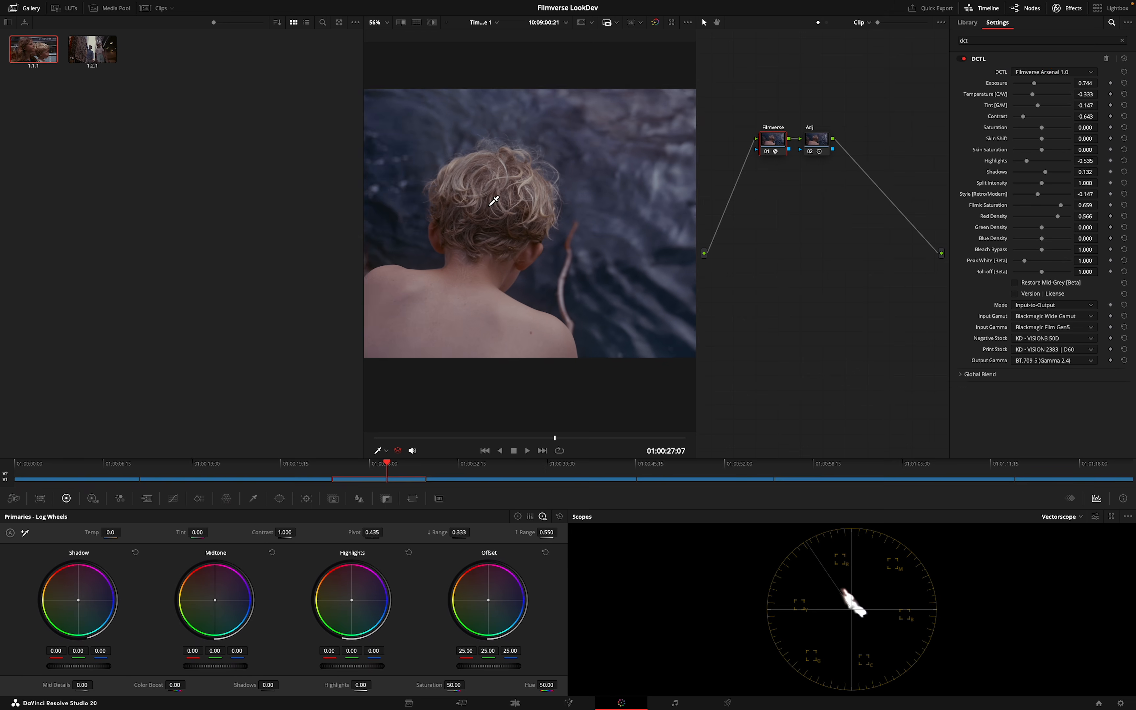
left_click(37, 12)
Set the Filmverse temperature to -0.178 and the tint to -0.426 on the clip of the boy by the water
scroll(269, 172, "up", 5)
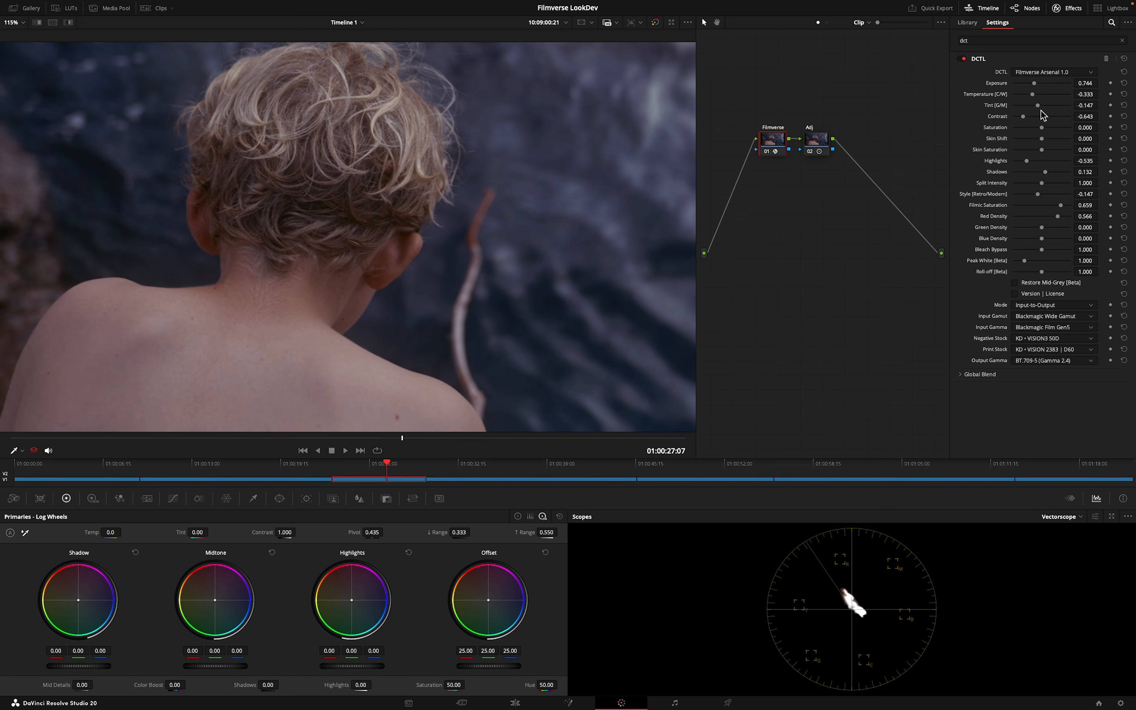
left_click_drag(1033, 94, 1030, 108)
scroll(489, 259, "down", 4)
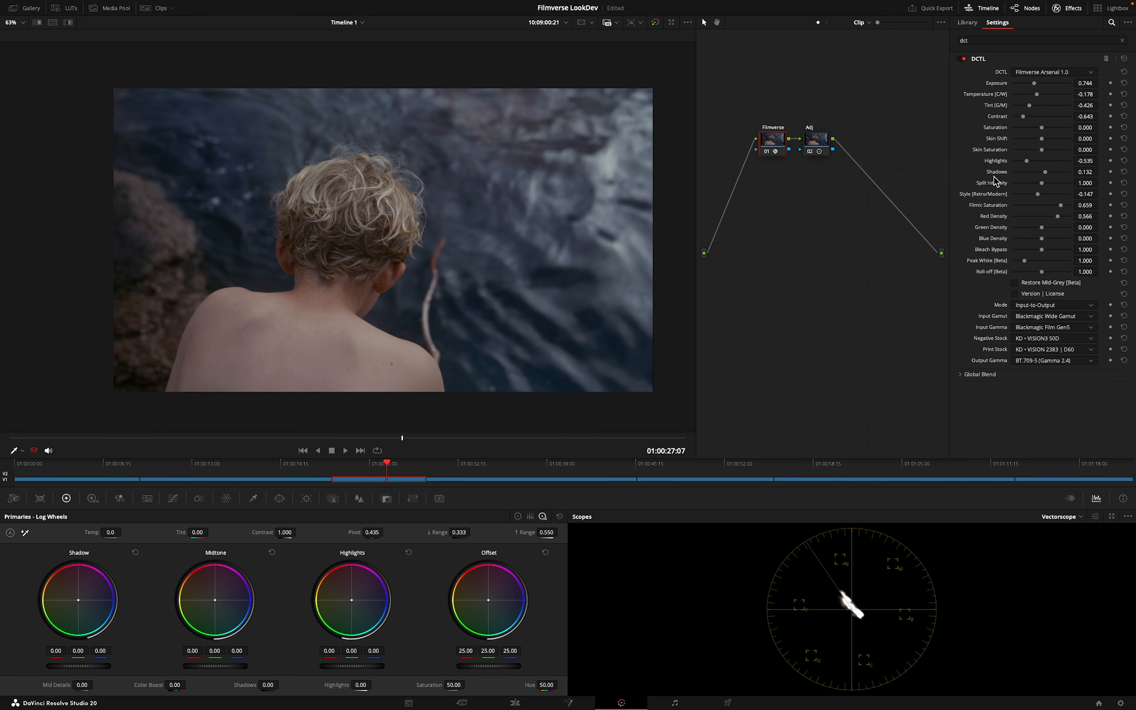
Try the Filmverse highlights at 1.000 in an enlarged viewer, then reset them and lower them to -0.829
left_click_drag(1028, 161, 1092, 161)
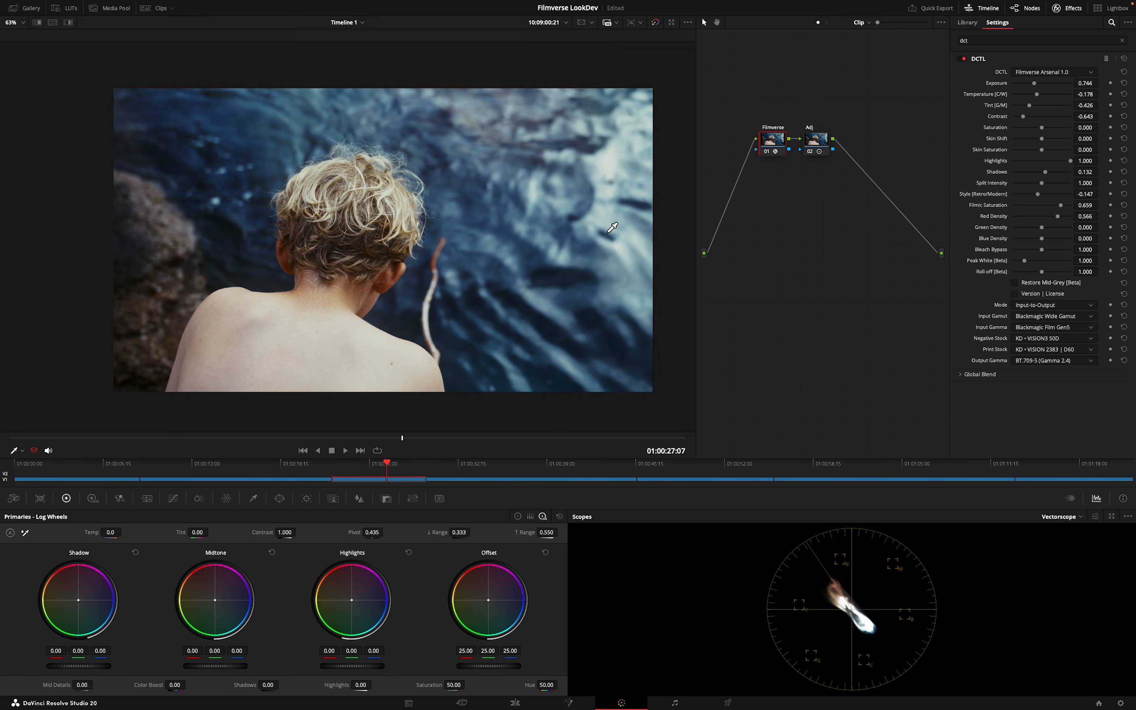
scroll(436, 284, "up", 2)
key("alt+f")
scroll(439, 287, "up", 4)
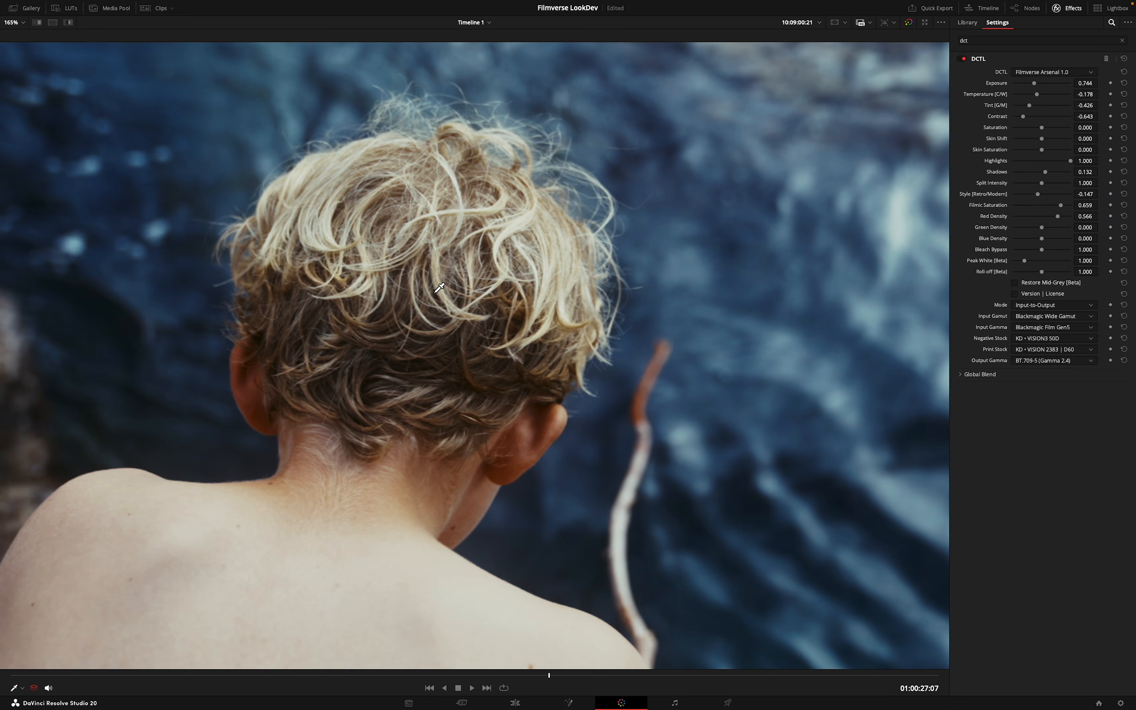
left_click(1124, 161)
left_click_drag(1043, 162, 1018, 161)
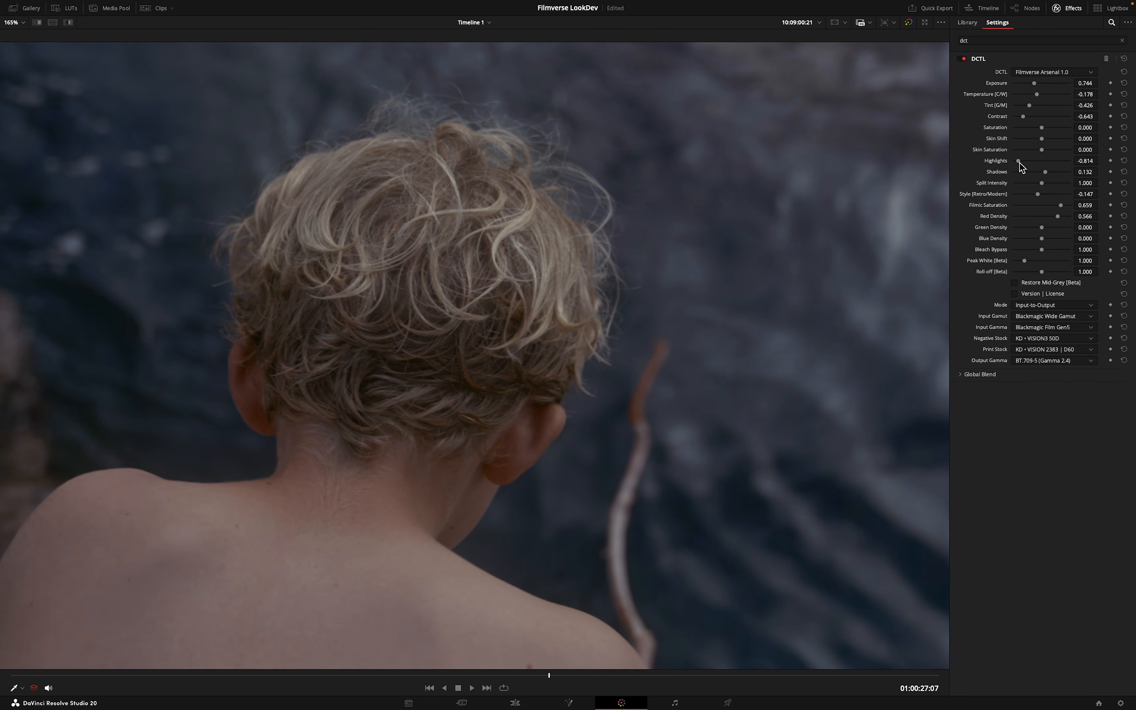
scroll(698, 200, "down", 2)
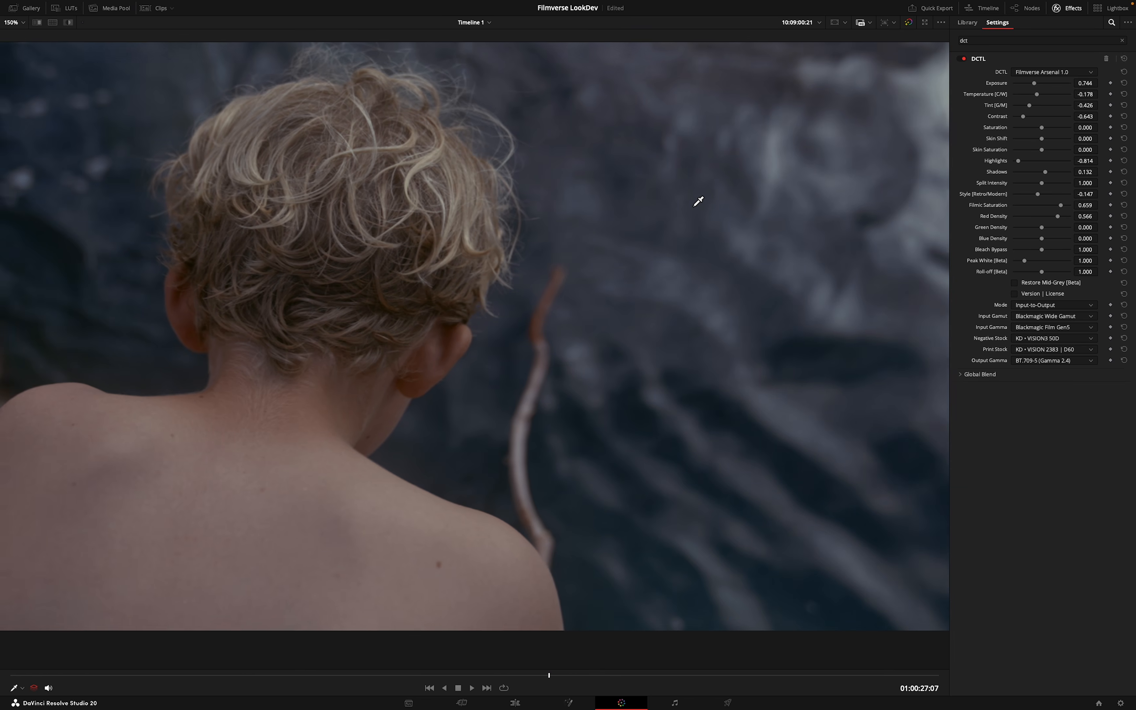
mouse_move(1019, 162)
left_mouse_down()
mouse_move(1071, 162)
mouse_move(1017, 167)
left_mouse_up()
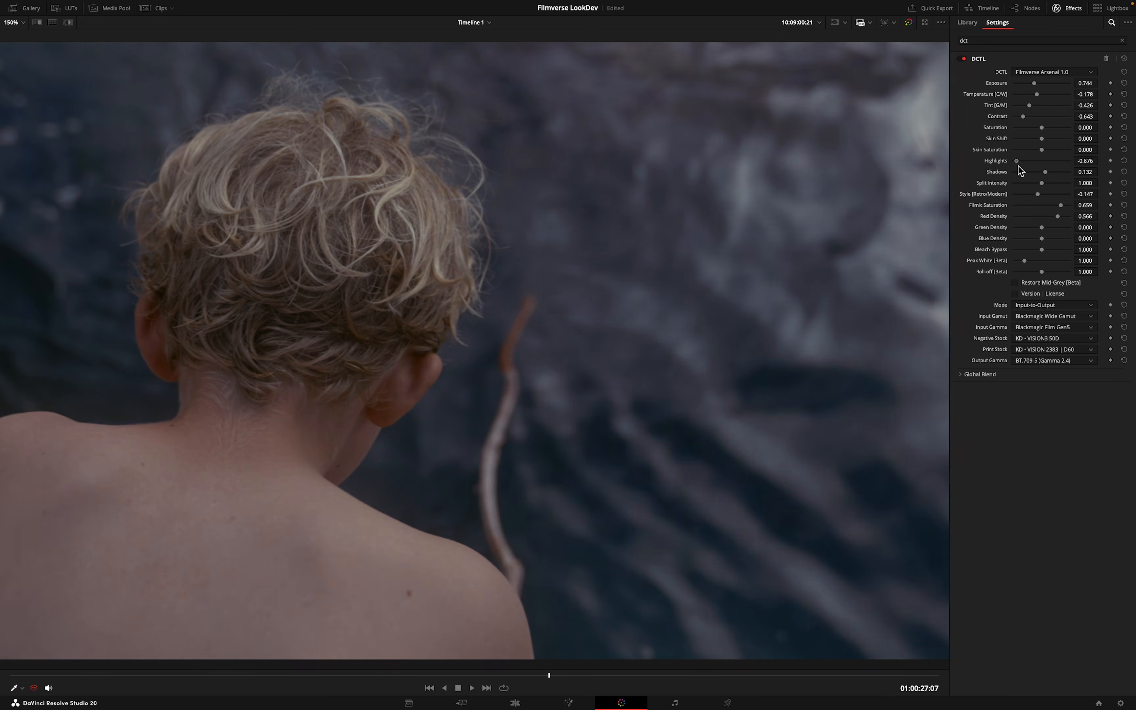
Try the Filmverse contrast at 0.380 and then at -0.070, and scrub through the clip to judge it
left_click_drag(1027, 121, 1053, 116)
scroll(667, 288, "down", 3)
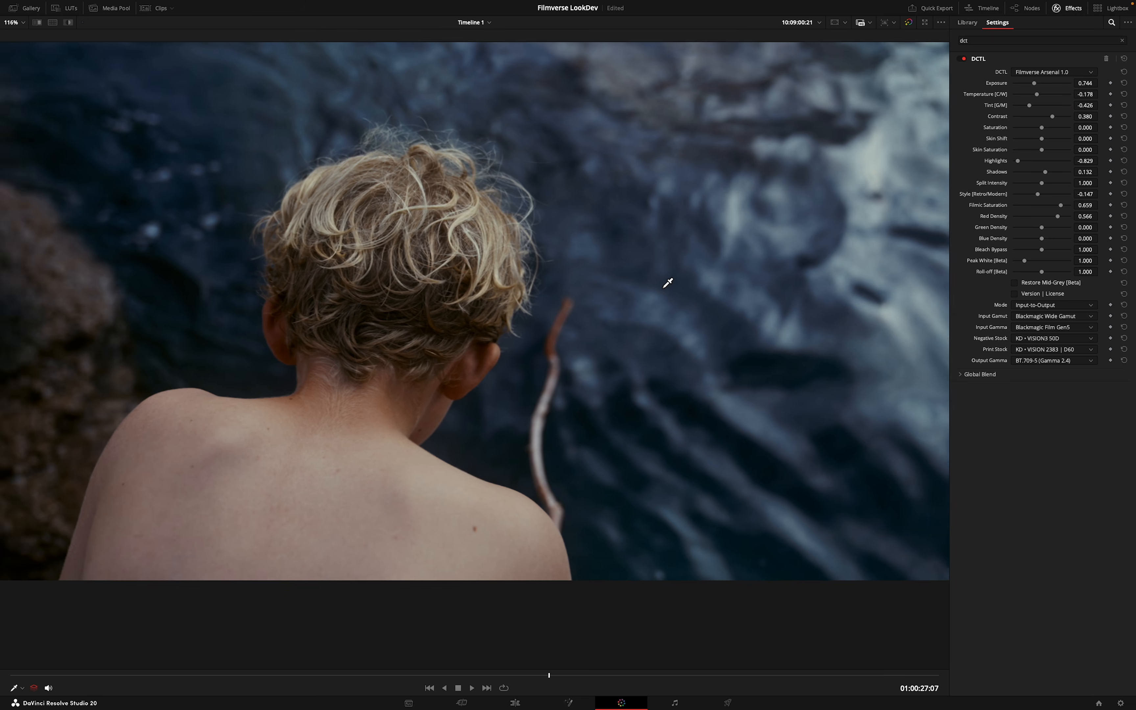
mouse_move(1053, 116)
left_mouse_down()
mouse_move(1022, 124)
mouse_move(1068, 120)
mouse_move(1040, 118)
left_mouse_up()
left_click_drag(169, 676, 465, 674)
left_click_drag(469, 630, 246, 631)
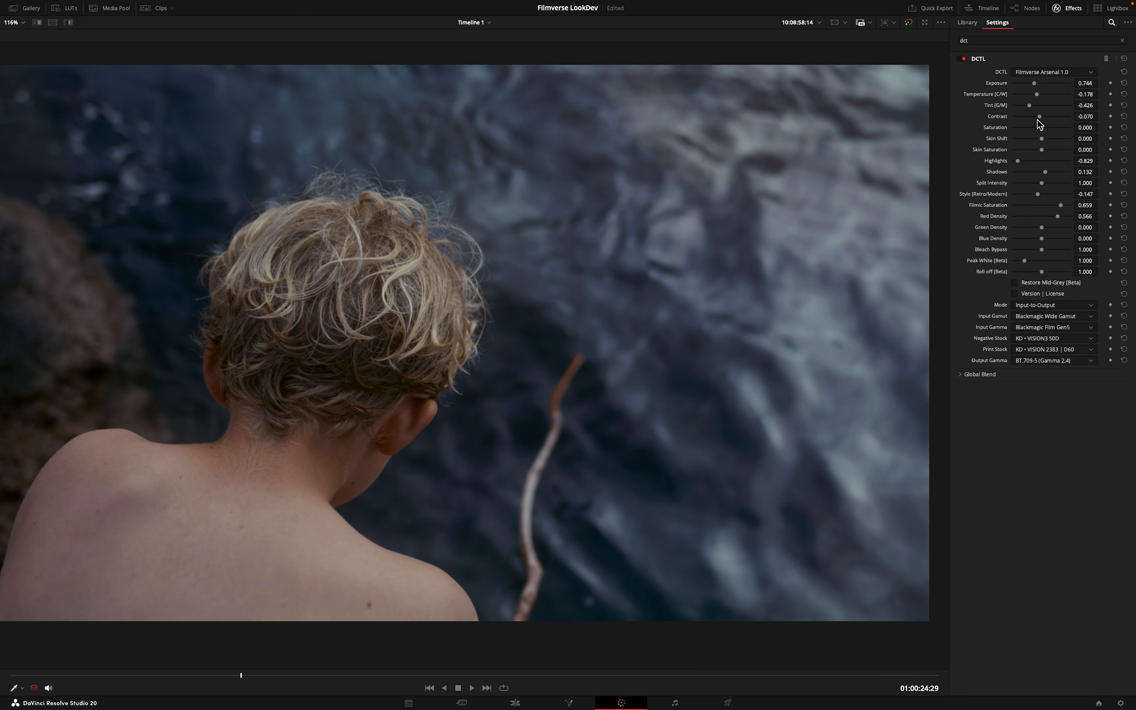
Set the Filmverse contrast to -0.659, the highlights to -0.612 and the shadows to -0.163
left_click_drag(1040, 118, 1030, 118)
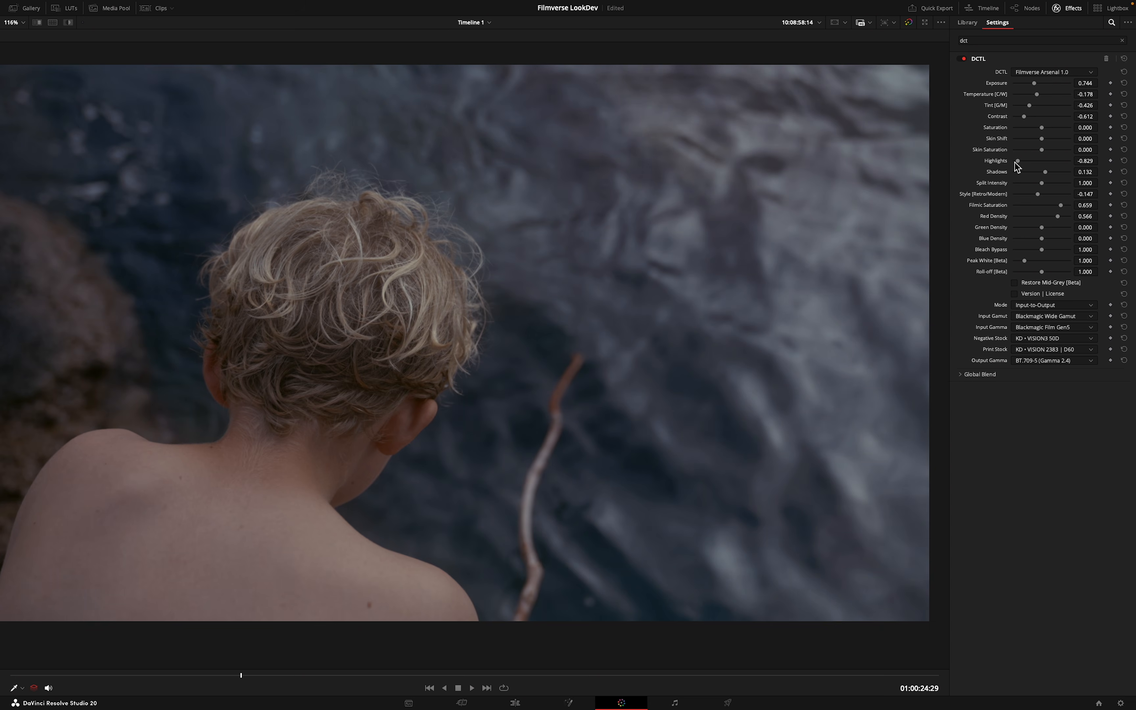
left_click_drag(1022, 161, 1027, 161)
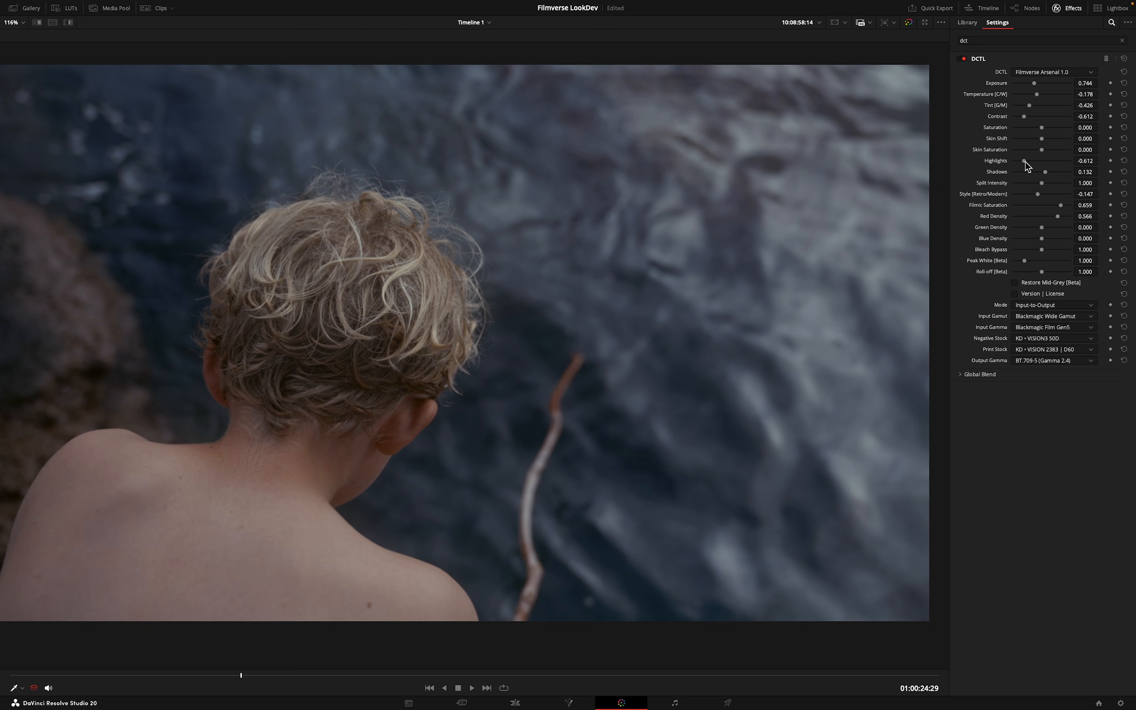
left_click_drag(1025, 118, 1024, 119)
mouse_move(1045, 173)
left_mouse_down()
mouse_move(1026, 173)
mouse_move(1061, 173)
mouse_move(1025, 174)
mouse_move(1050, 174)
mouse_move(1038, 174)
left_mouse_up()
Compare the clip full screen with its grade bypassed and enabled
left_click_drag(585, 338, 576, 345)
left_click_drag(277, 675, 228, 626)
key("super+f")
key("shift+d")
key("shift+d")
key("super+f")
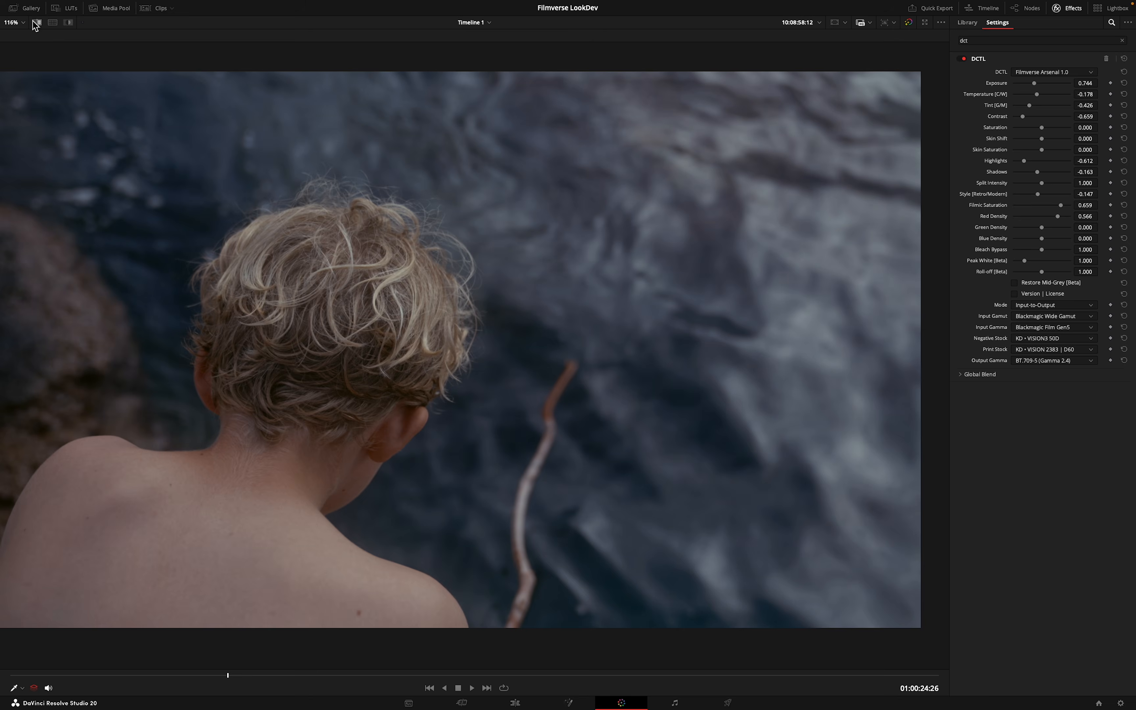
Restore the normal viewer layout and grab a still of this clip's grade
key("alt+f")
right_click(579, 173)
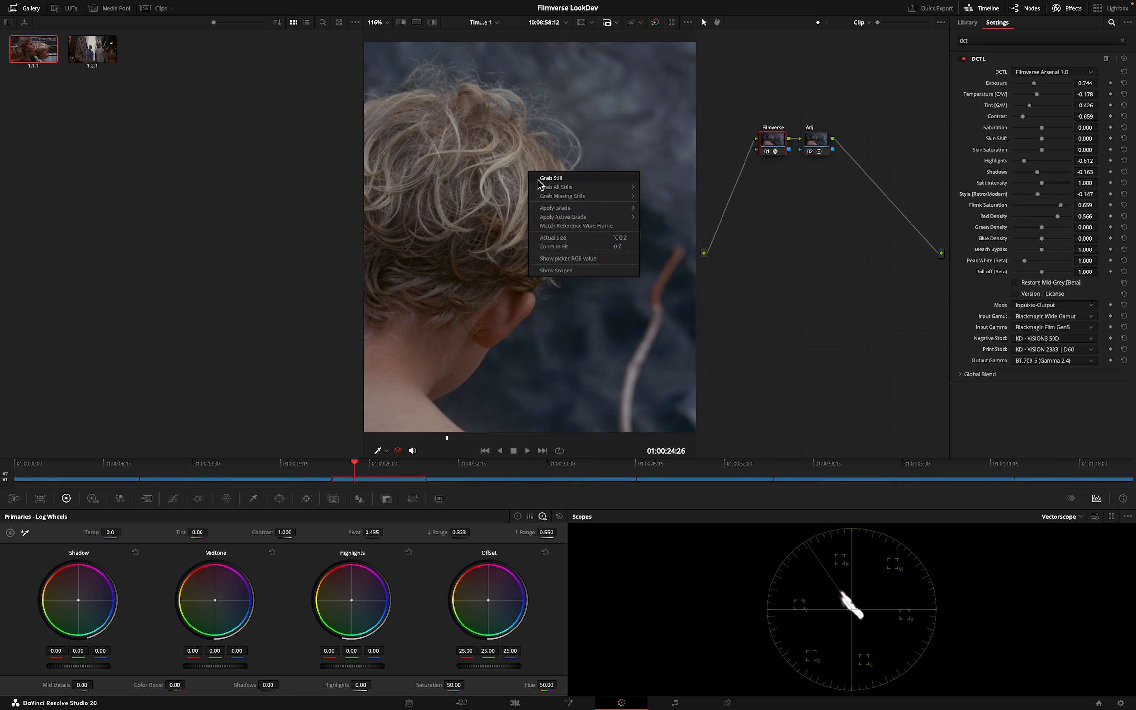
left_click(594, 183)
Reset the Filmverse DCTL and set its input to Blackmagic Wide Gamut with Blackmagic Film Gen5 gamma
left_click(1124, 71)
left_click(1054, 327)
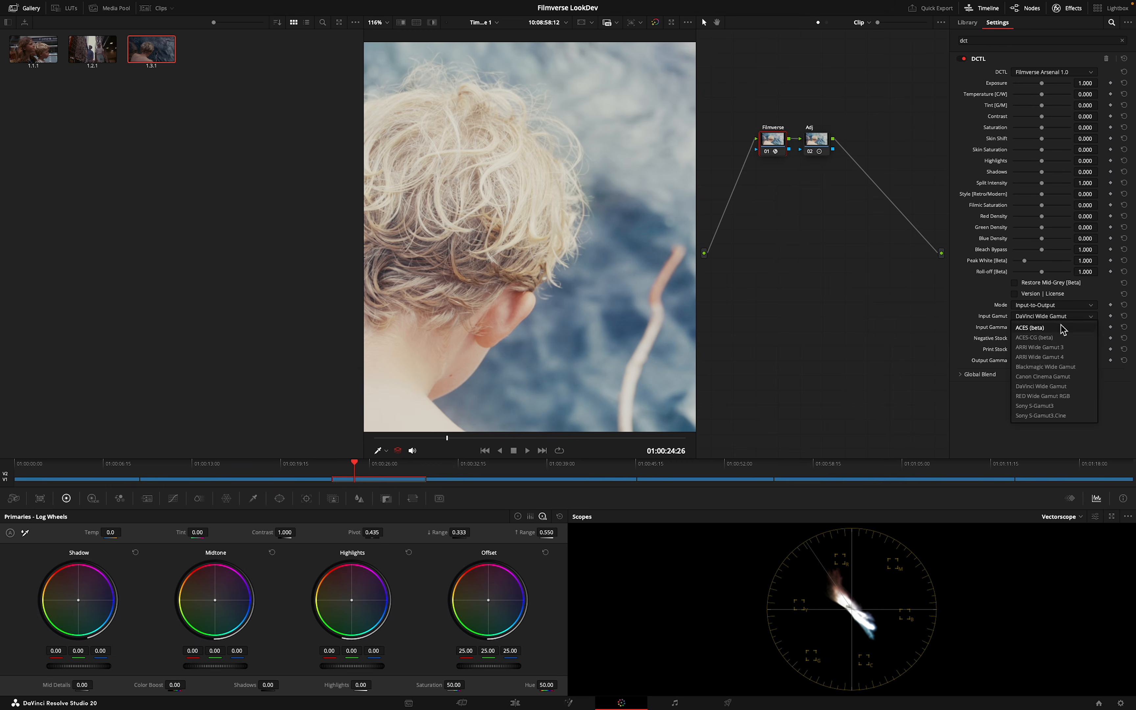
left_click(1043, 368)
Choose the KD VISION3 500T STYLE negative stock with exposure 0.202, temperature 0.116, tint -0.287 and contrast -0.488
left_click_drag(1044, 85, 1021, 84)
scroll(642, 230, "down", 5)
left_click(1054, 338)
left_click(1052, 369)
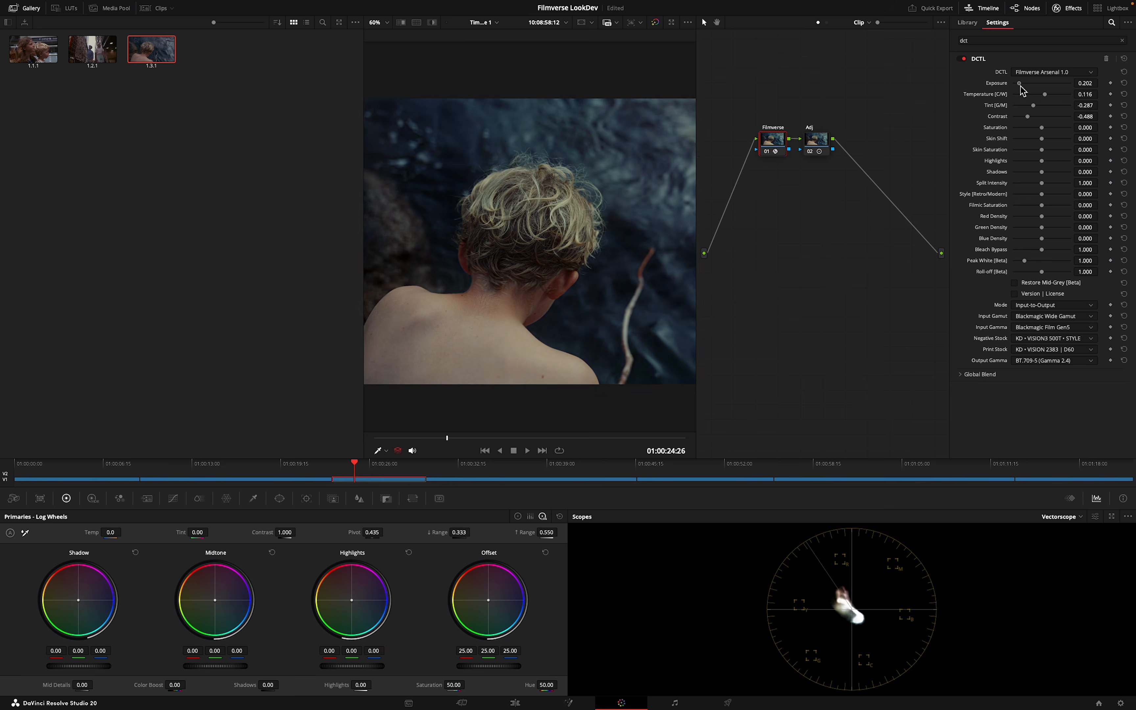
Set the Filmverse exposure to 0.264, the highlights to 0.612 and the tint to -0.395, and scrub through the clip
left_click_drag(1042, 160, 1060, 161)
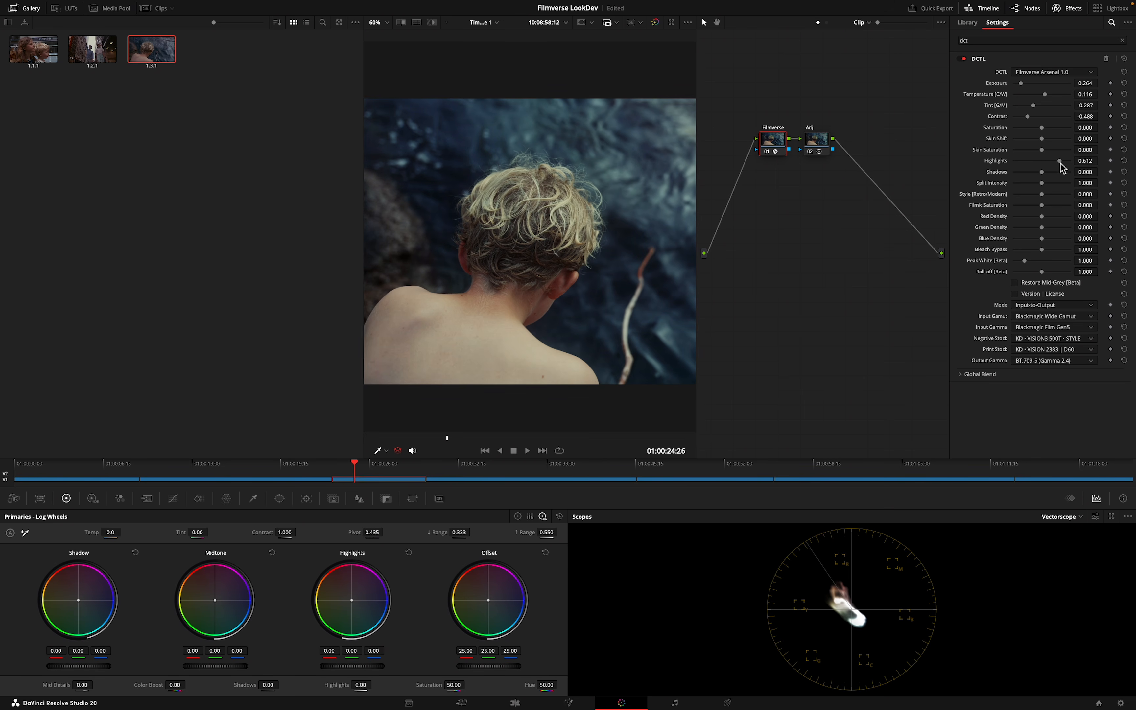
scroll(594, 314, "down", 1)
scroll(576, 290, "down", 3)
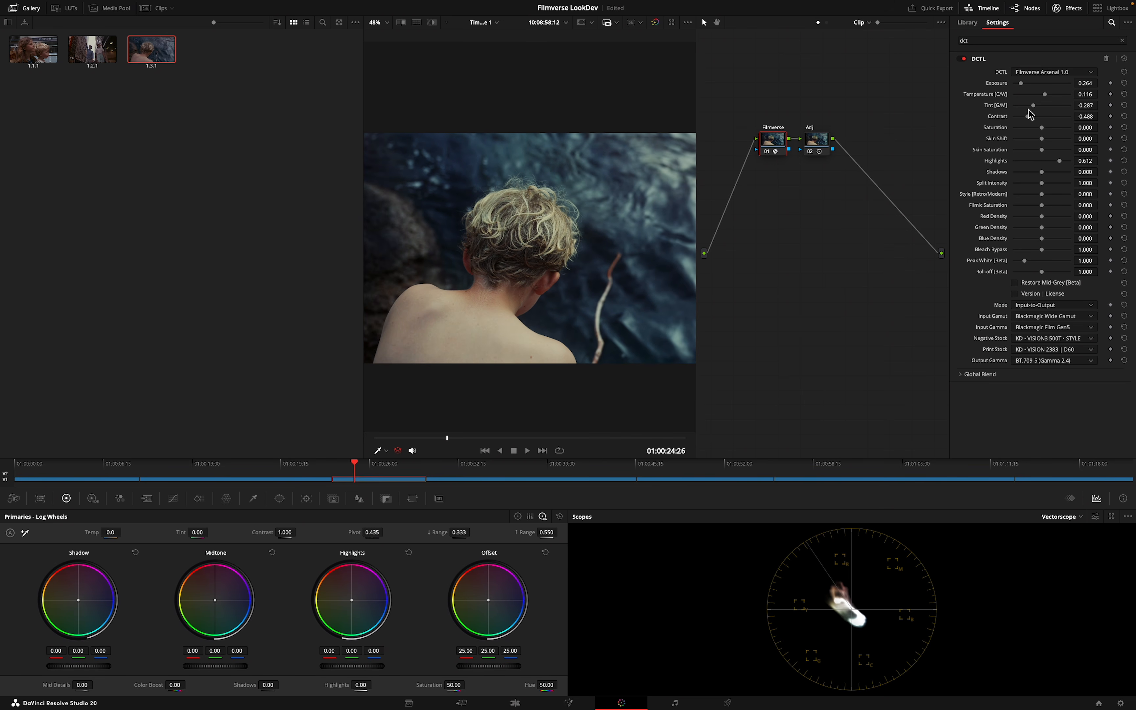
left_click_drag(1035, 106, 1031, 106)
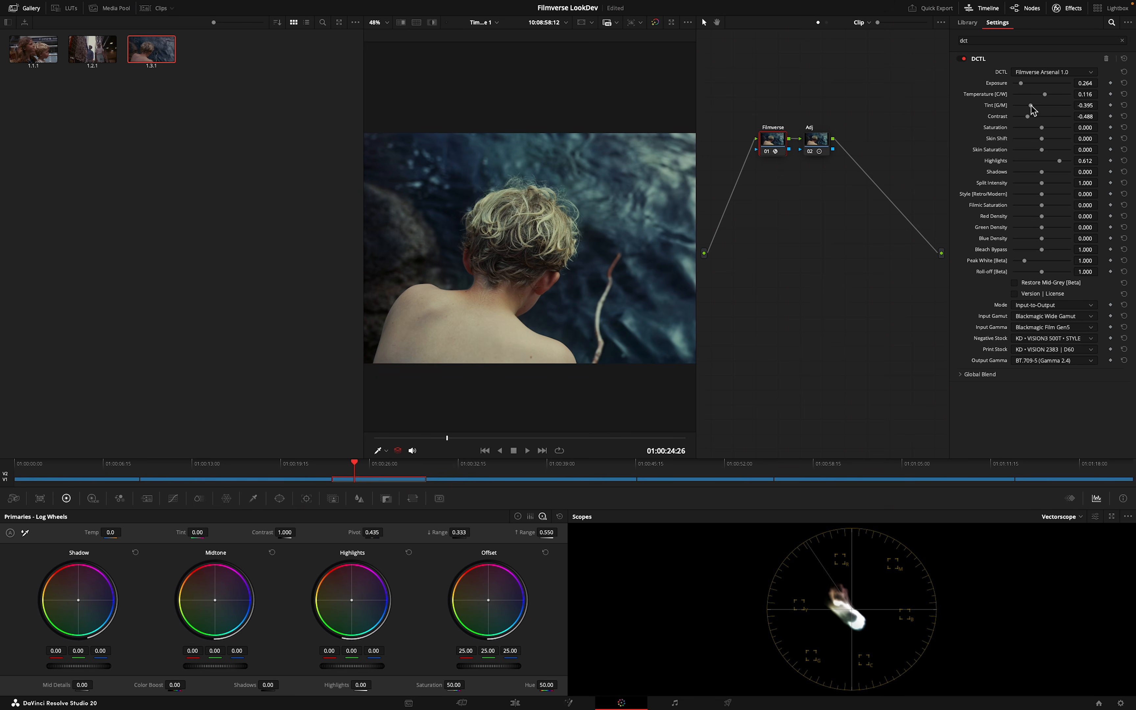
scroll(556, 319, "down", 3)
left_click_drag(481, 439, 619, 422)
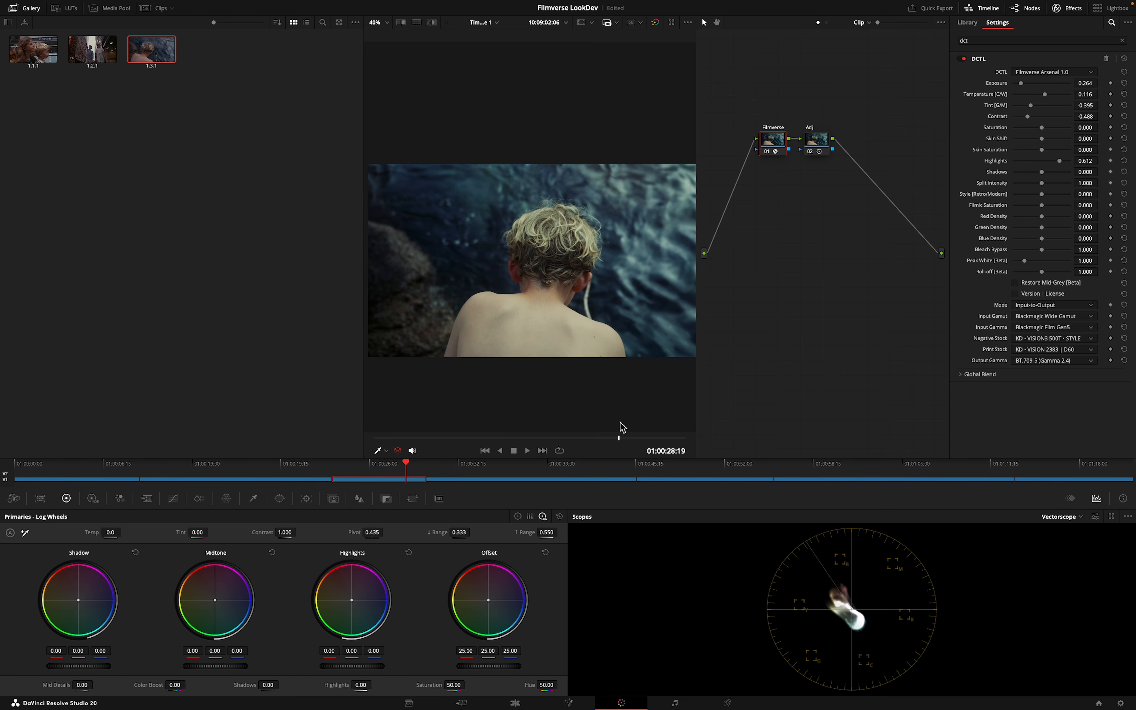
Raise the skin saturation to 0.350, lower the contrast to -0.752 and play the clip briefly
left_click_drag(1042, 149, 1070, 149)
left_click_drag(494, 439, 387, 438)
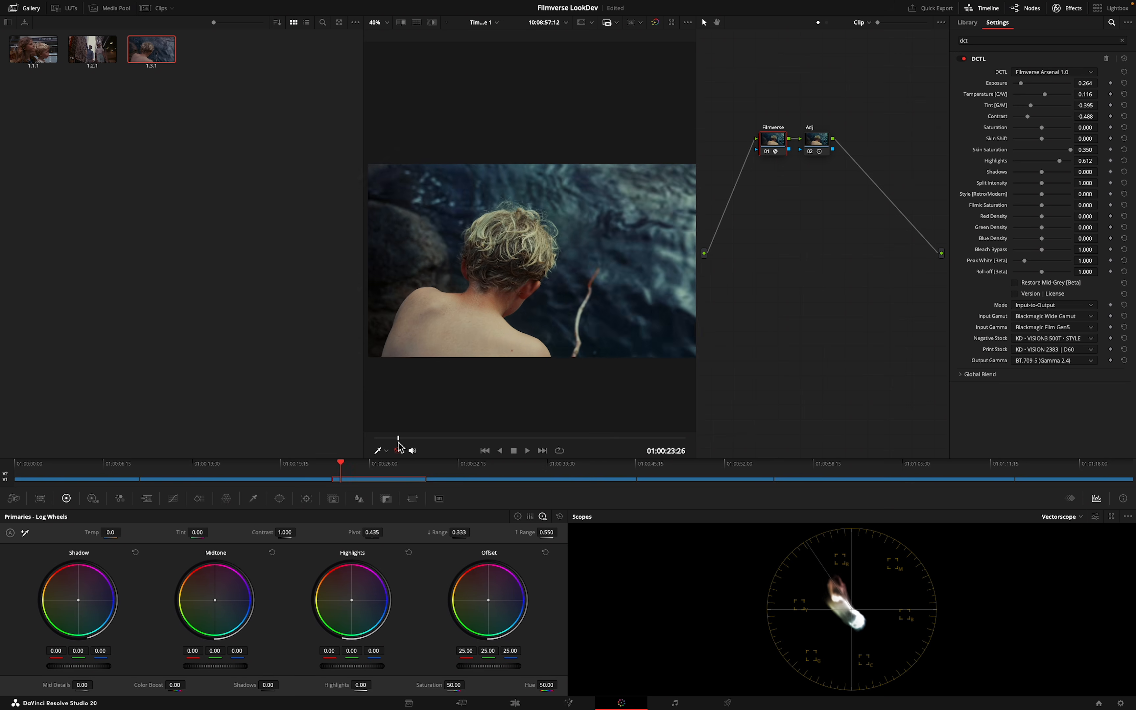
scroll(575, 281, "up", 3)
scroll(575, 282, "up", 2)
left_click_drag(1026, 121, 1022, 84)
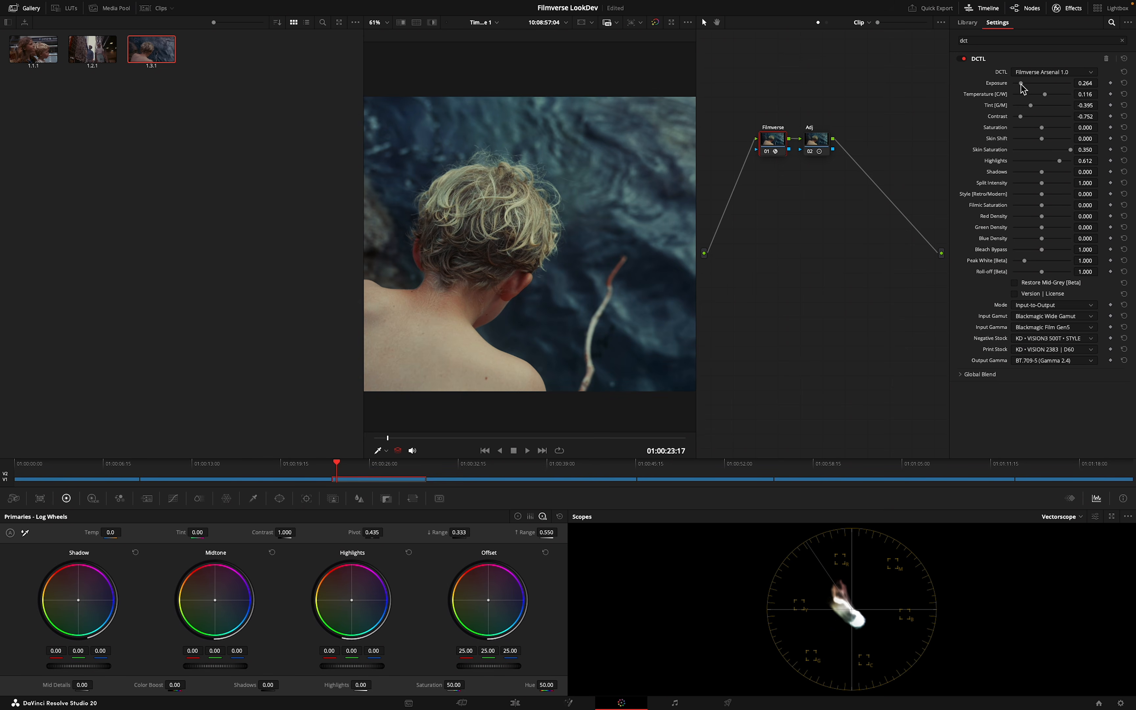
scroll(515, 318, "down", 2)
key("space")
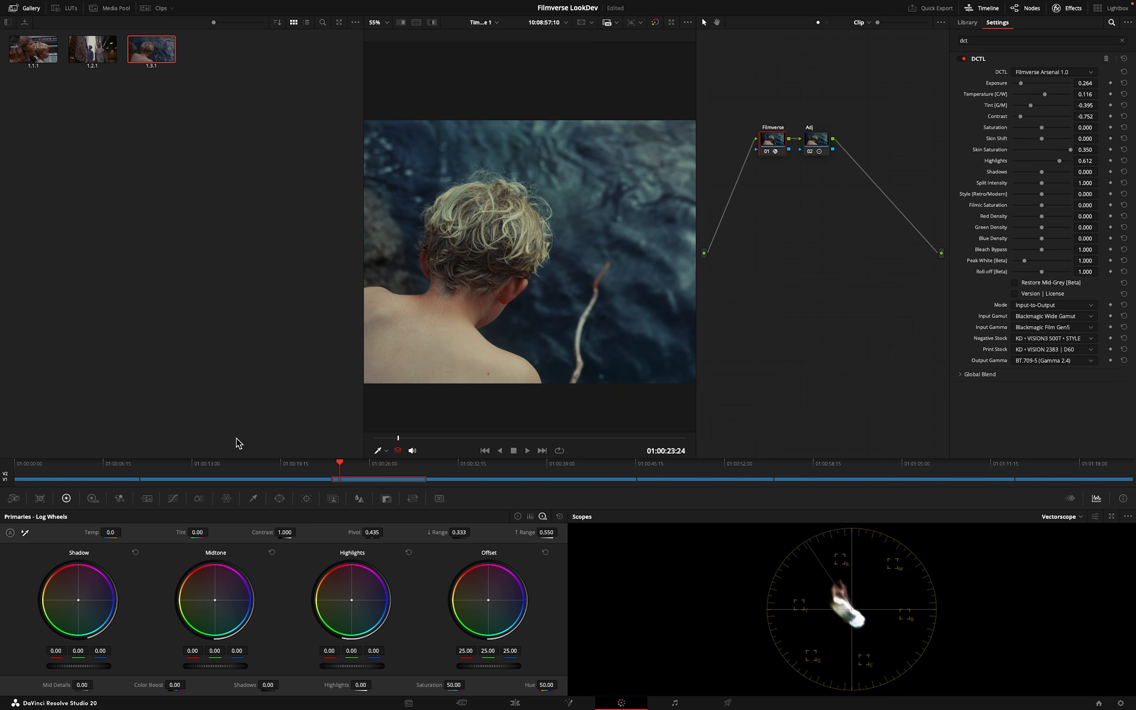
Check the first clip, then return to the boy by the water and grab a still of the 500T look
left_click(118, 467)
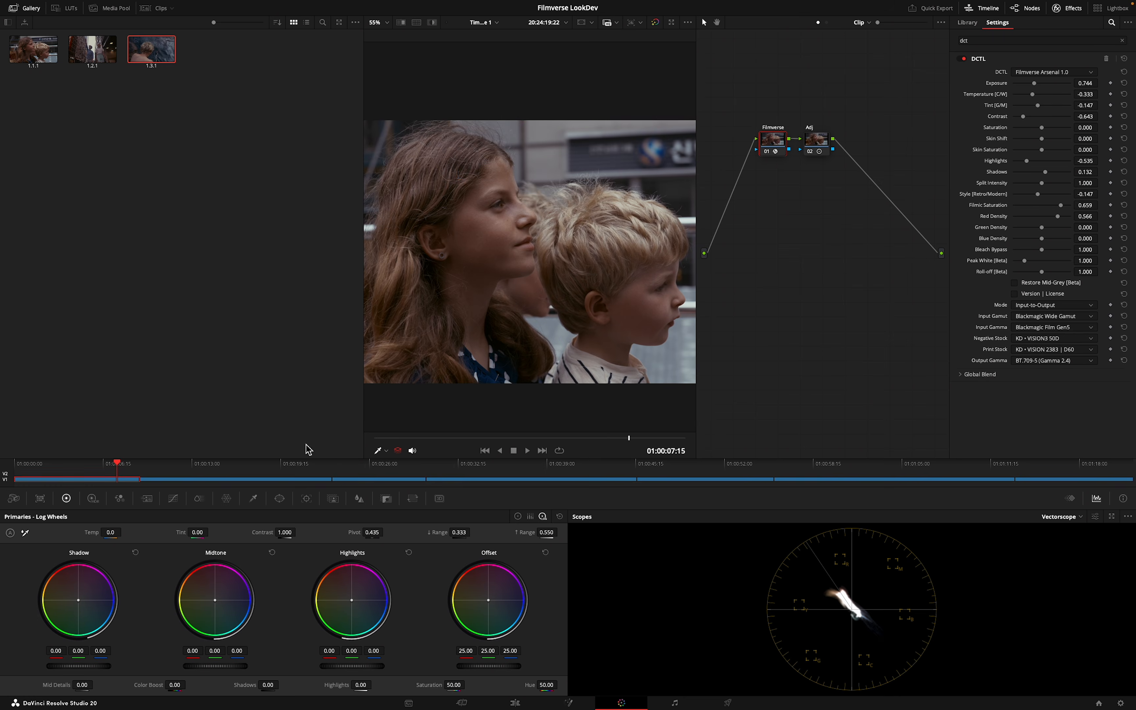
left_click(368, 466)
right_click(546, 280)
left_click(555, 285)
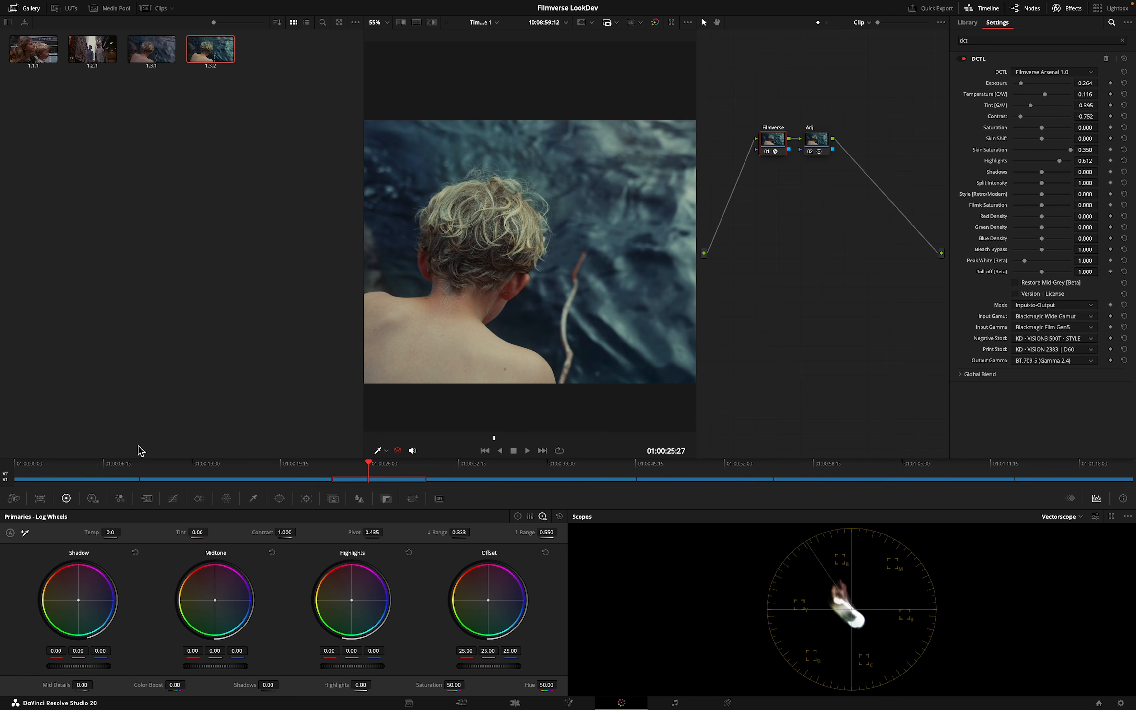
Apply the grade of the newest gallery still to the first clip with the two children
left_click(122, 464)
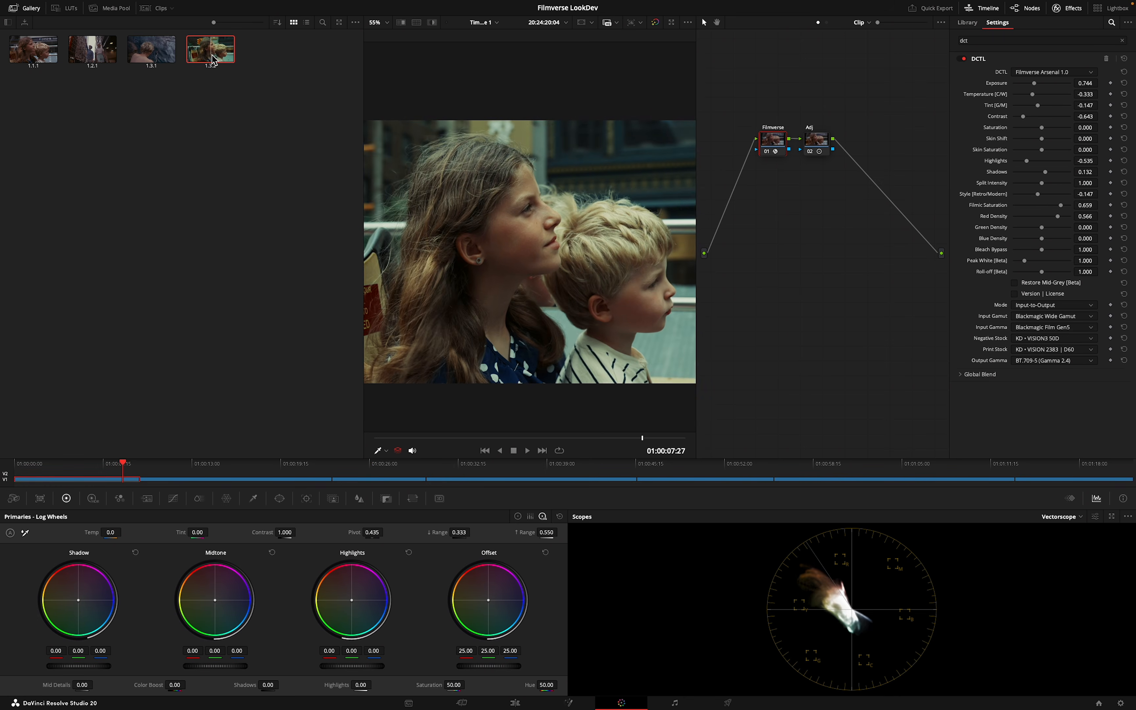
right_click(216, 60)
left_click(236, 83)
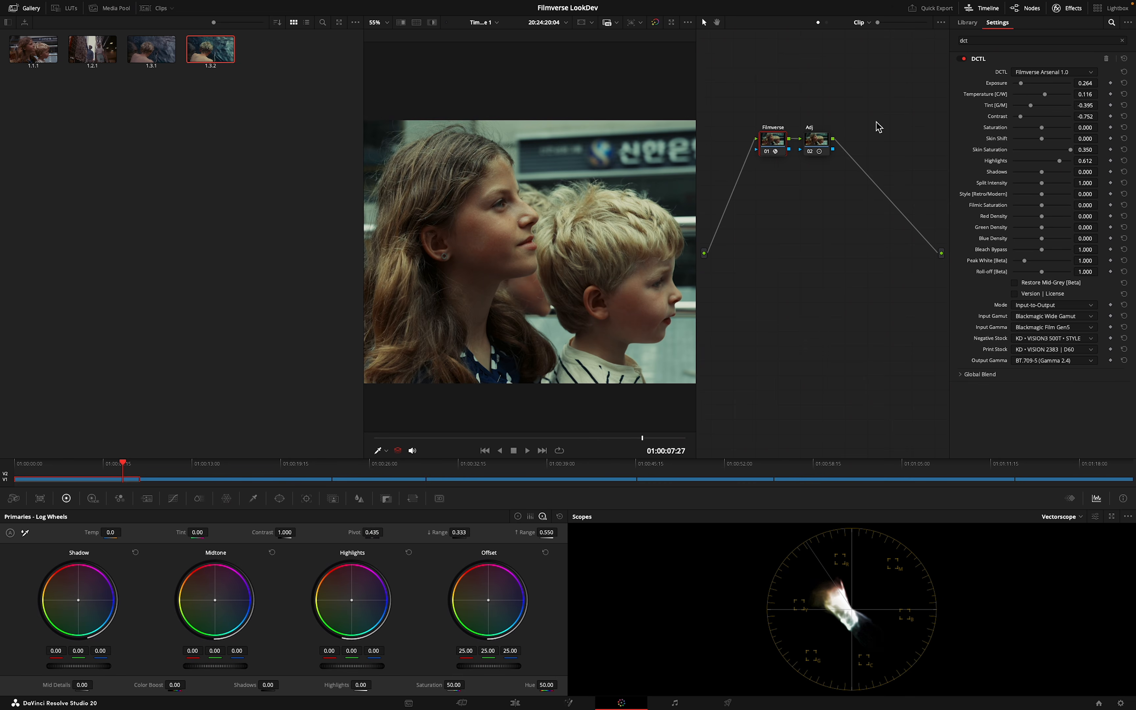
Set the first clip's Filmverse temperature to -0.240 and the tint to -0.256
left_click_drag(1032, 109, 1036, 95)
scroll(630, 295, "down", 2)
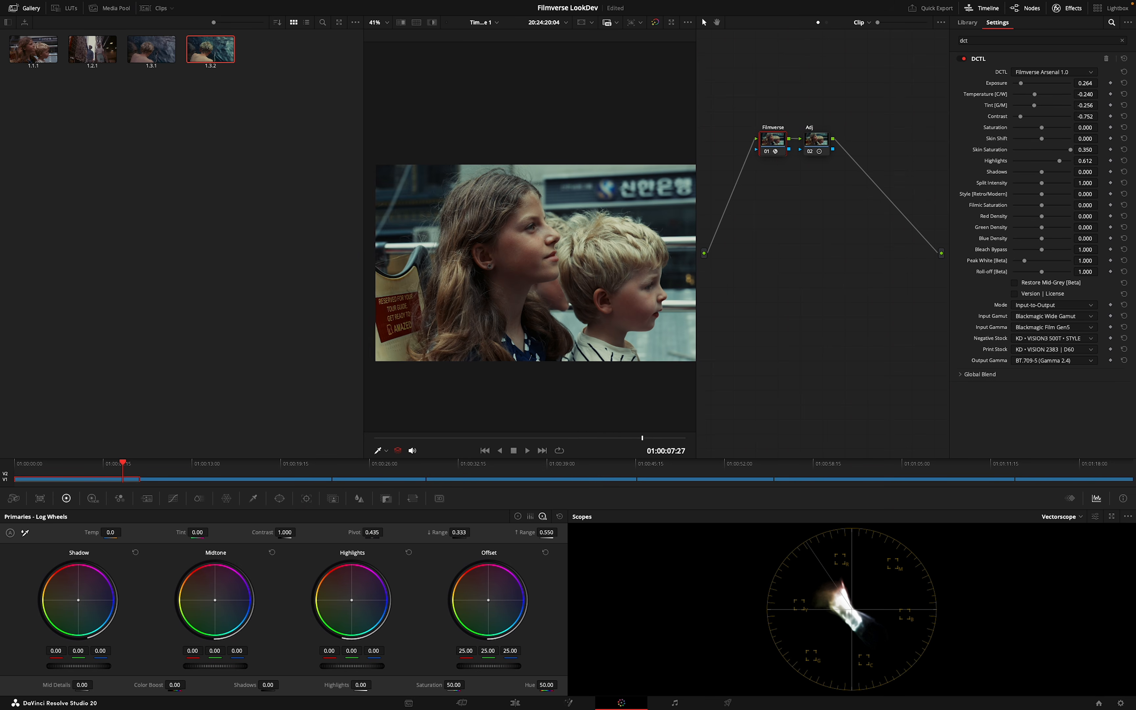
Compare the first clip's new grade with gallery still 1.1.1 in a split-screen view of selected still grades
scroll(627, 300, "right", 1)
left_click(65, 54)
left_click(417, 22)
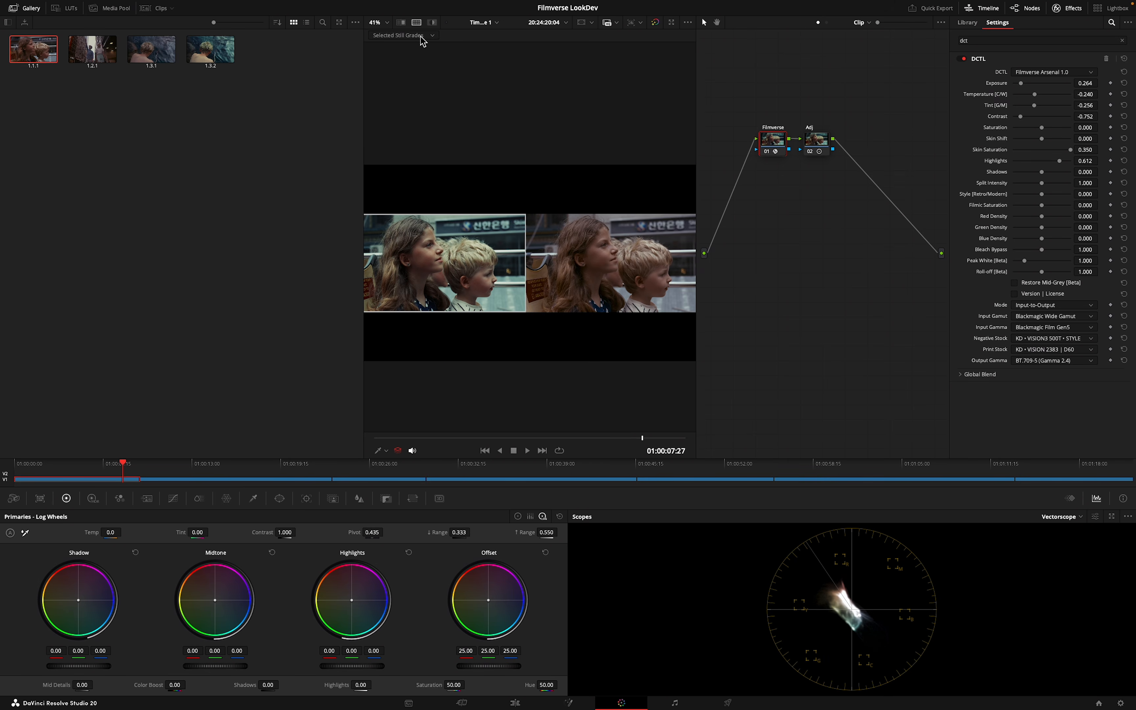
Examine the split-screen comparison of the two children full screen, then inspect both grades up close on an early frame
key("super+f")
key("space")
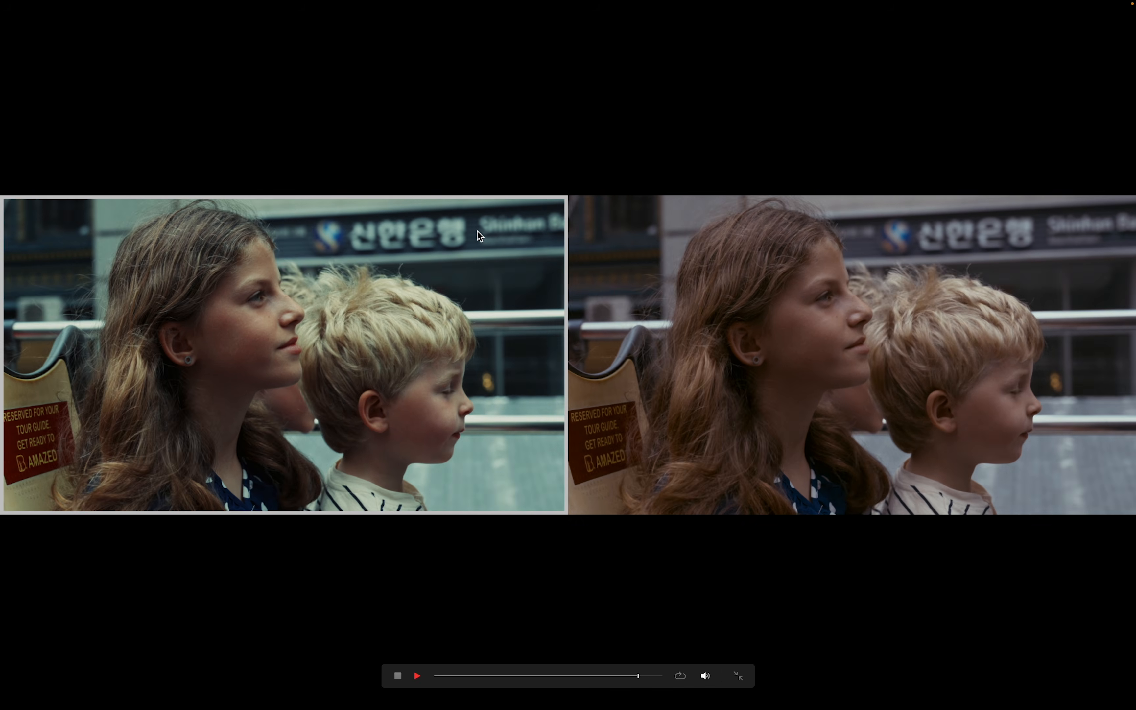
left_click_drag(499, 676, 447, 676)
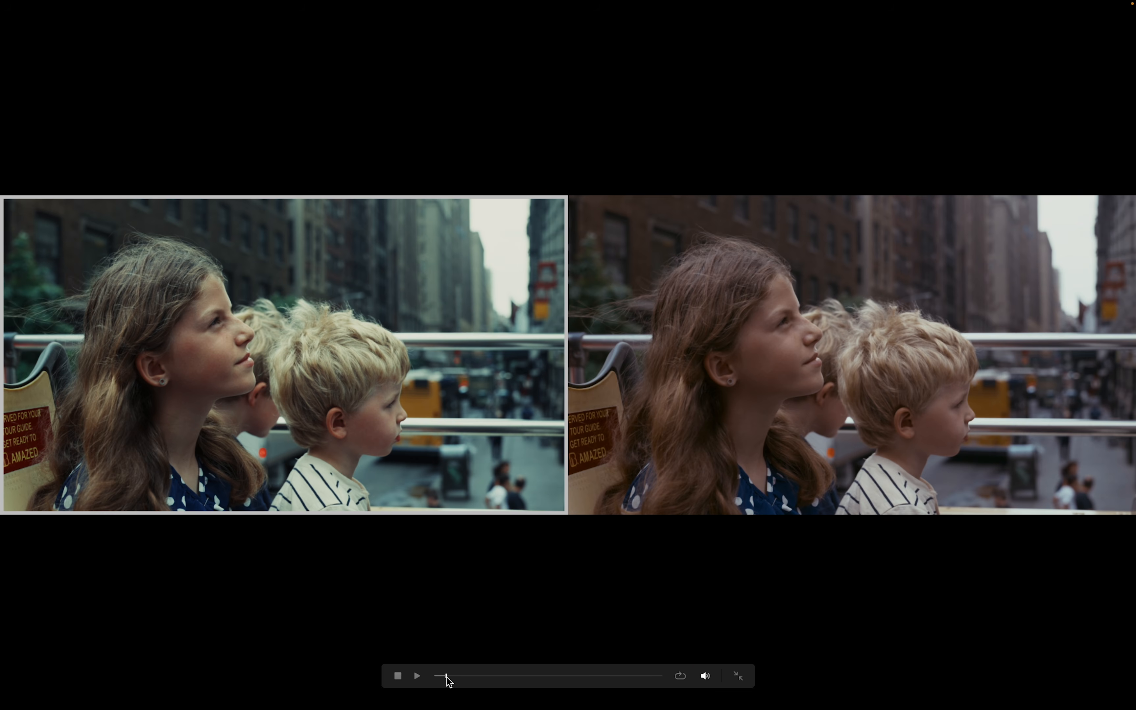
key("Escape")
scroll(537, 289, "up", 5)
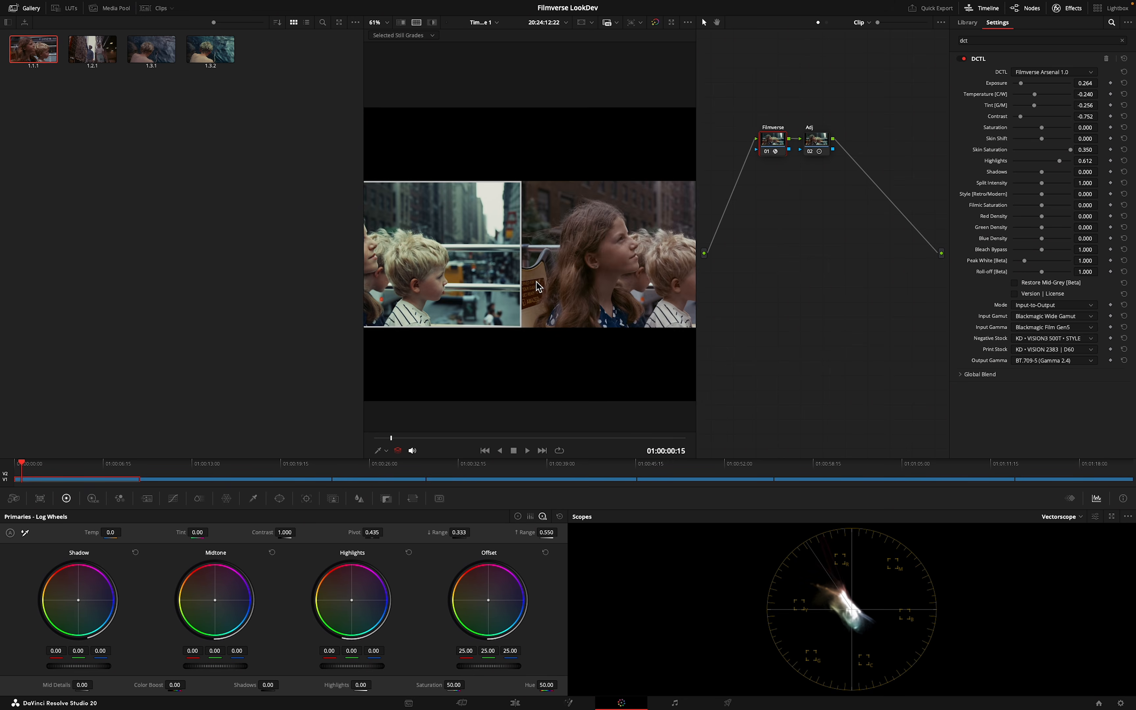
scroll(535, 284, "left", 3)
scroll(534, 285, "up", 2)
scroll(533, 284, "right", 5)
scroll(533, 286, "right", 6)
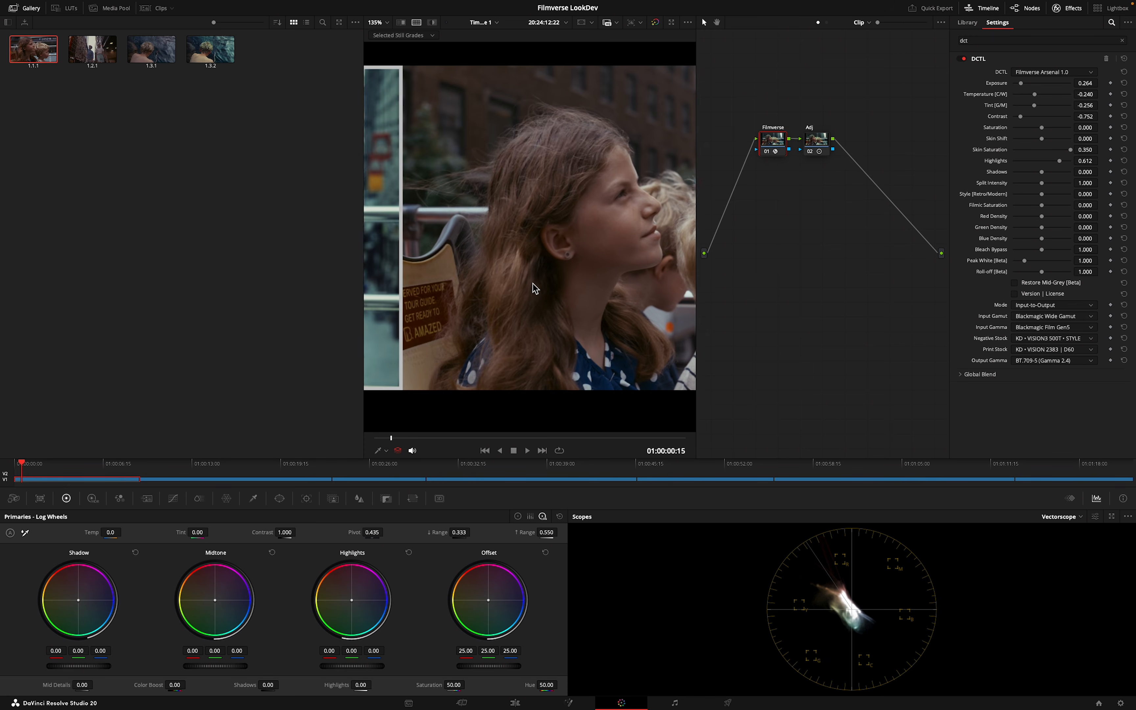
scroll(533, 282, "down", 2)
scroll(532, 283, "left", 8)
scroll(533, 284, "left", 3)
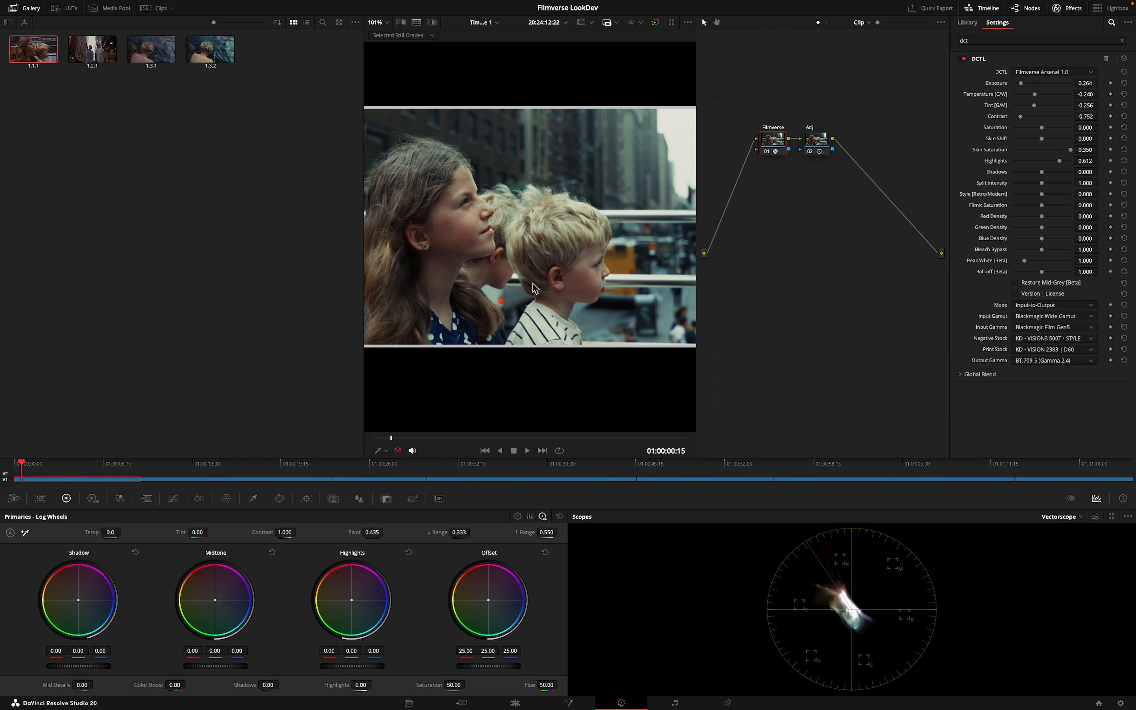
Apply the grade of gallery still 1.1.1 to the clip of the boy at the train window and review it full screen
left_click_drag(400, 463, 503, 464)
right_click(34, 47)
left_click(67, 76)
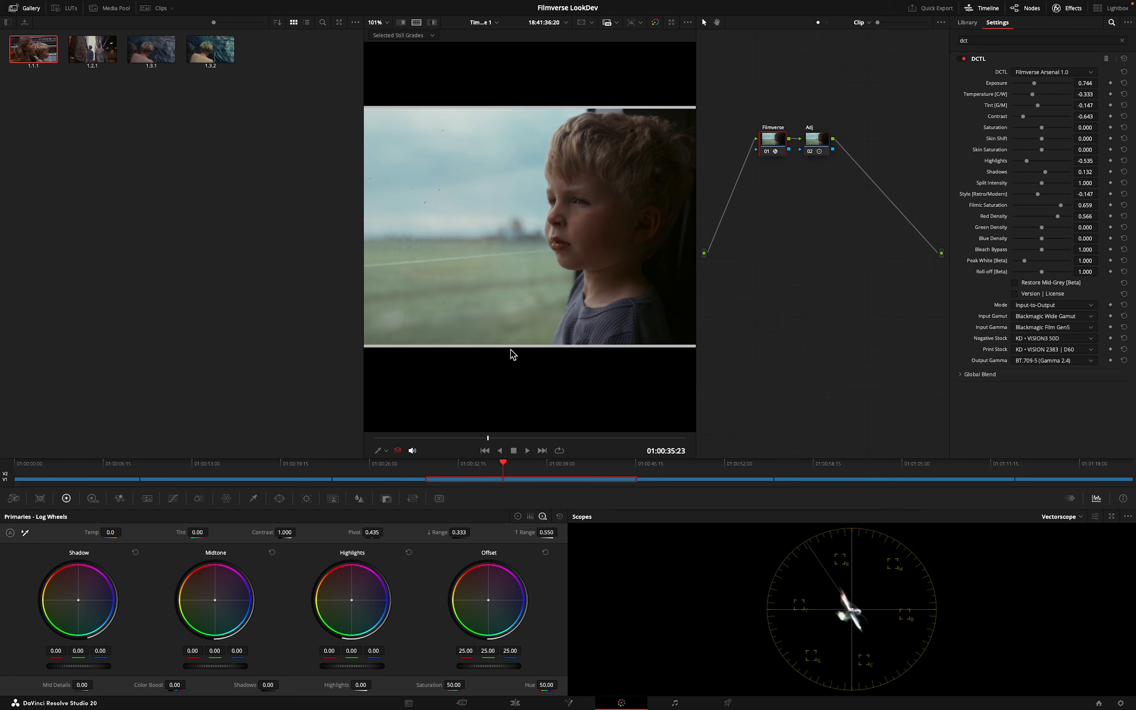
key("ctrl+f")
left_click_drag(602, 676, 483, 680)
key("Escape")
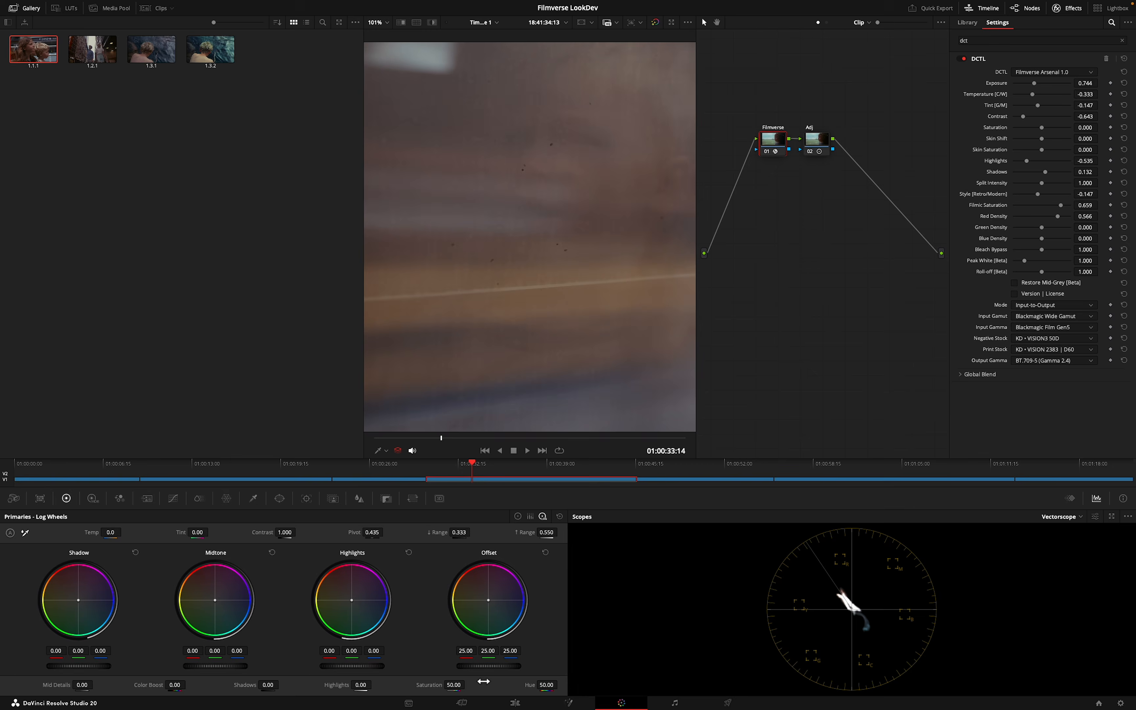
Set the train window clip's Filmverse exposure to 1.302 and the contrast to -0.814, checking other frames in an enlarged viewer
key("shift+f")
scroll(508, 220, "up", 4)
left_click_drag(1034, 83, 1046, 85)
left_click_drag(1024, 116, 1007, 117)
left_click_drag(808, 207, 756, 201)
scroll(757, 200, "up", 2)
left_click_drag(1014, 116, 1032, 115)
mouse_move(1028, 162)
left_mouse_down()
mouse_move(1005, 162)
mouse_move(1089, 176)
mouse_move(1033, 161)
left_mouse_up()
key("ctrl+z")
scroll(747, 215, "down", 4)
key("ctrl+z")
key("ctrl+z")
key("ctrl+z")
left_click_drag(1046, 83, 1050, 83)
left_click_drag(331, 676, 213, 662)
left_click_drag(1015, 116, 1021, 117)
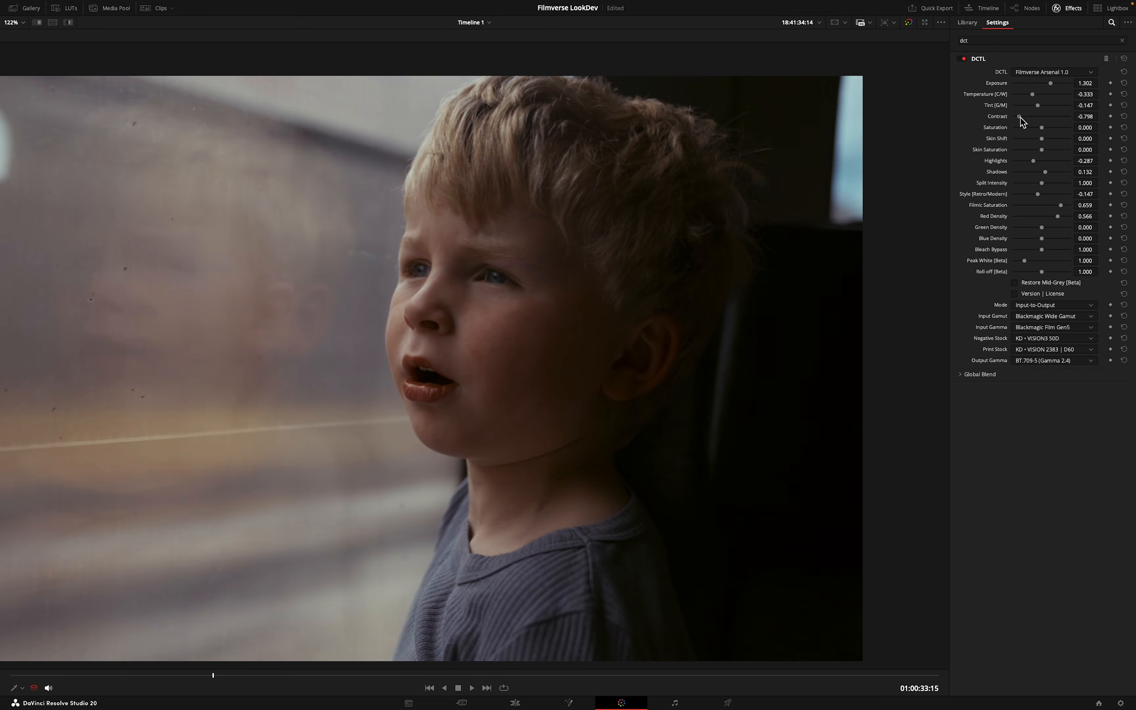
Set the train window clip's highlights to -0.705 and skin shift to -0.106, then play the clip full screen
left_click_drag(1033, 161, 1022, 161)
left_click_drag(264, 676, 441, 619)
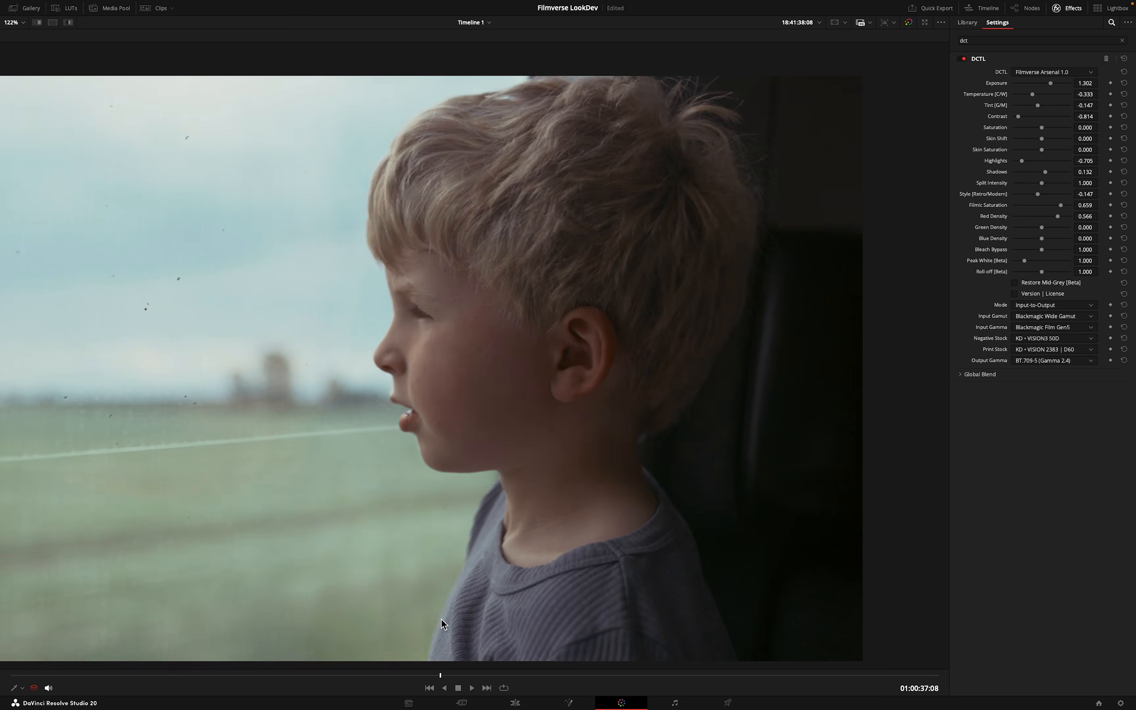
left_click_drag(1045, 139, 1036, 138)
left_click_drag(358, 676, 120, 653)
key("super+f")
key("space")
key("space")
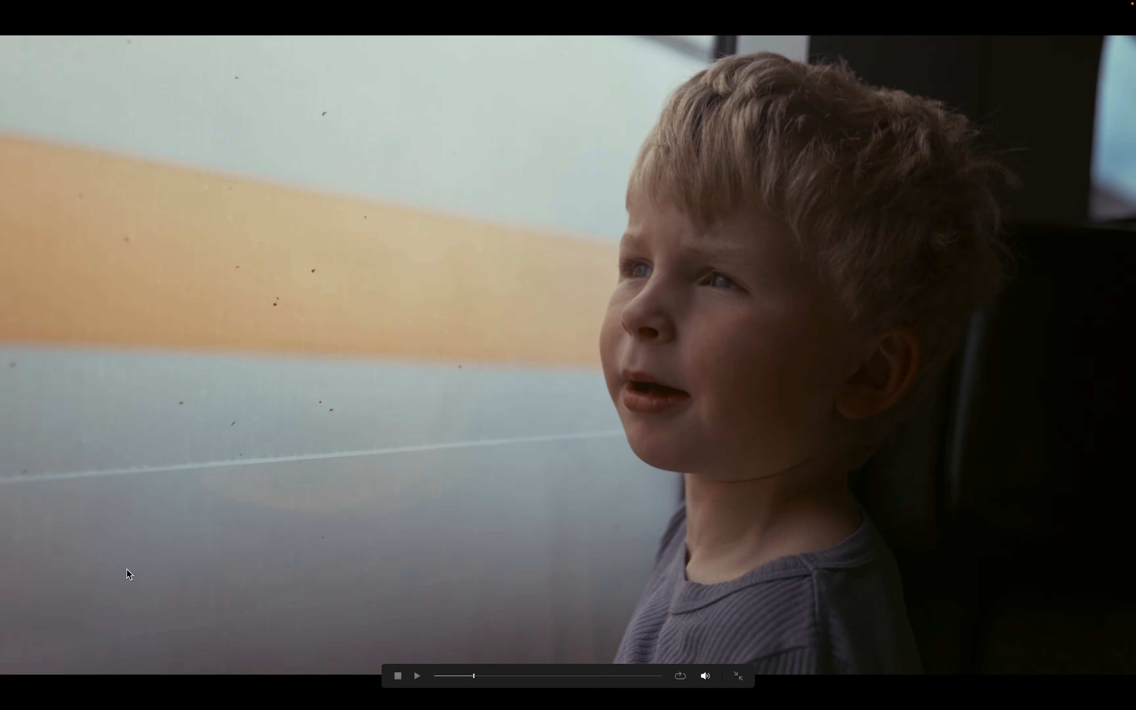
key("super+f")
Go to the ungraded station clip with the two children walking and apply the grade of gallery still 1.1.1
left_click(148, 9)
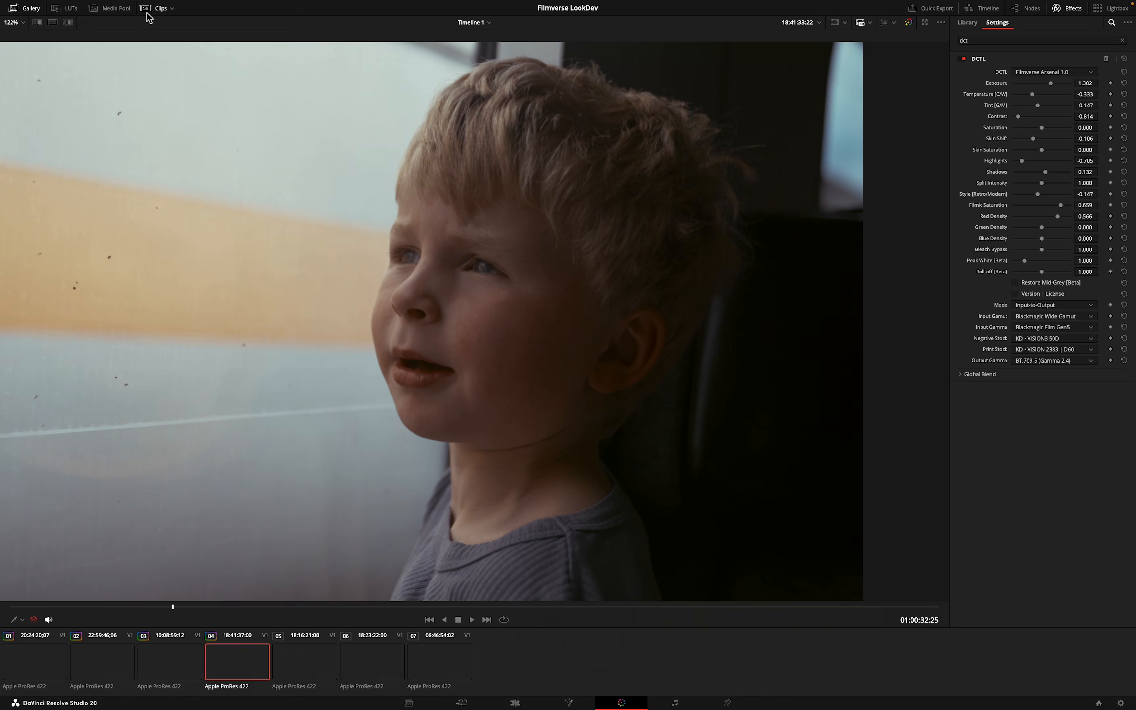
left_click(29, 10)
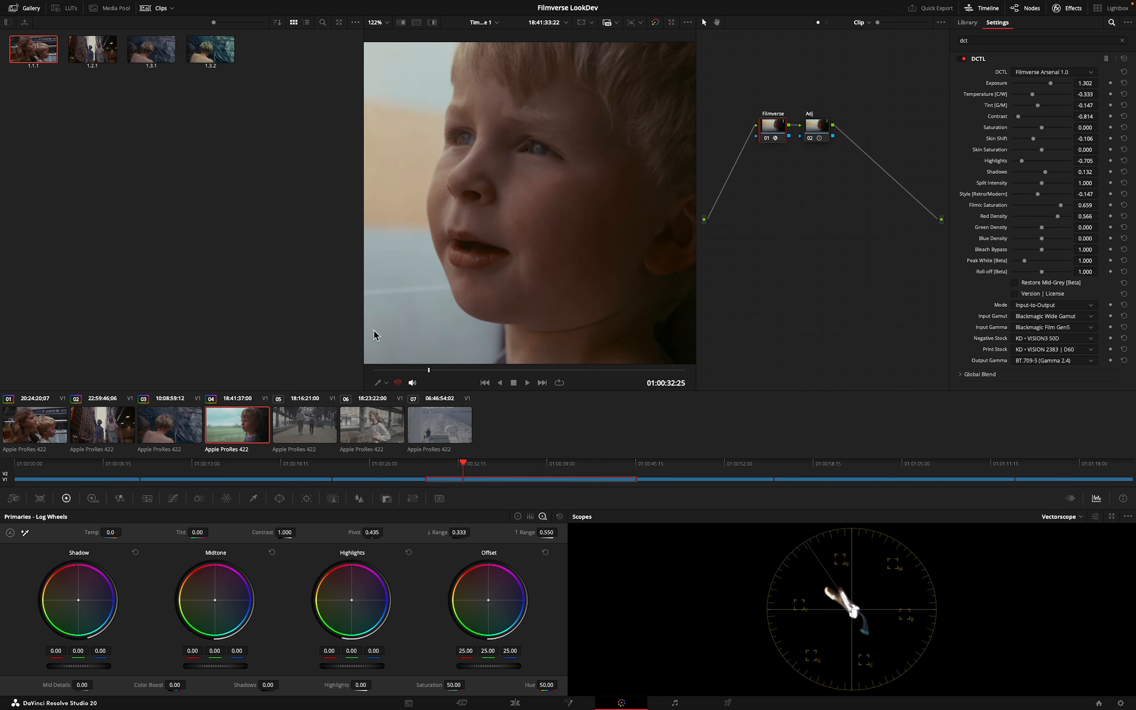
left_click(155, 8)
left_click(691, 477)
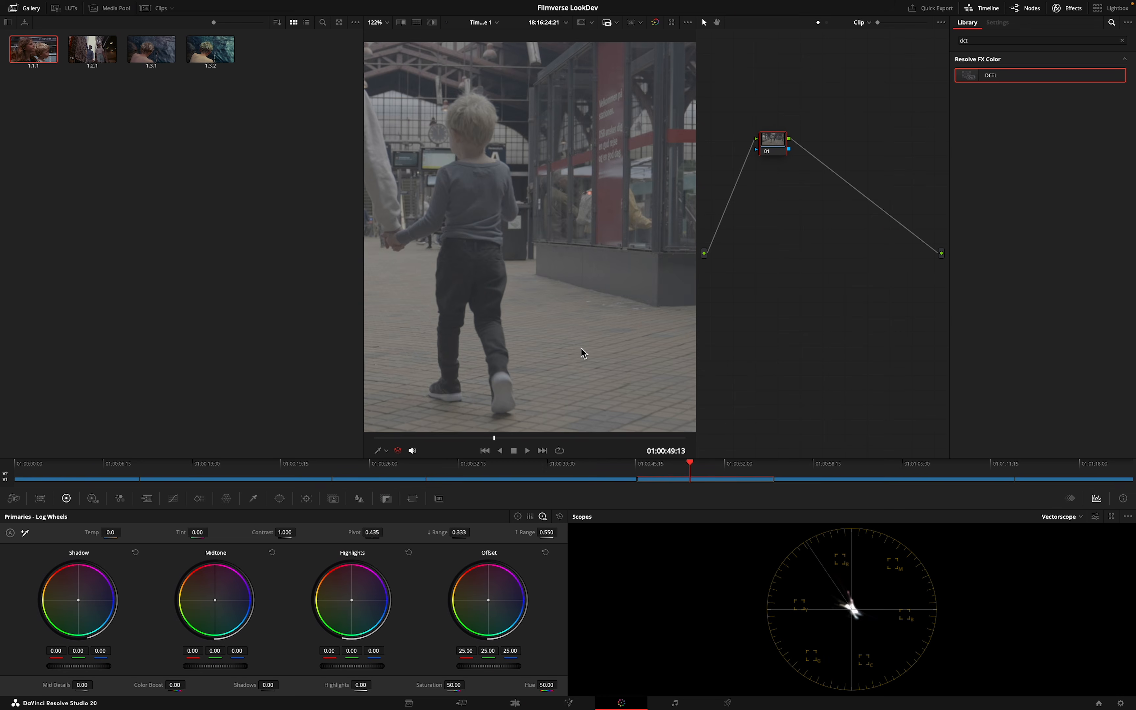
scroll(580, 349, "down", 3)
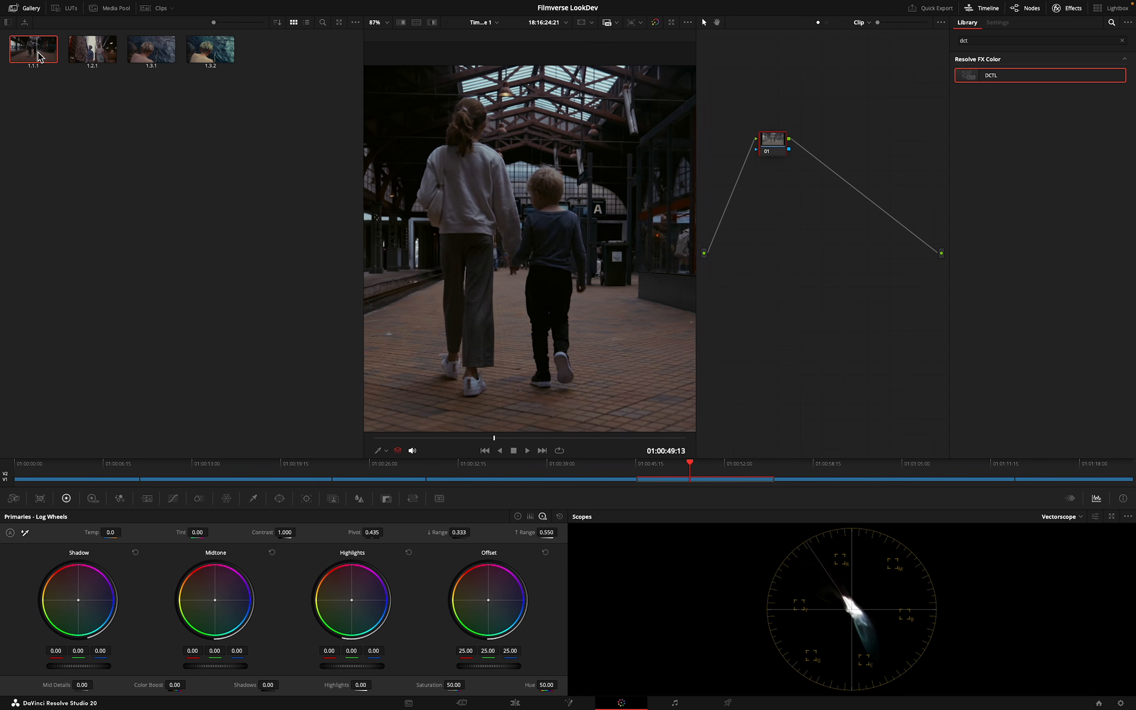
right_click(17, 53)
left_click(42, 79)
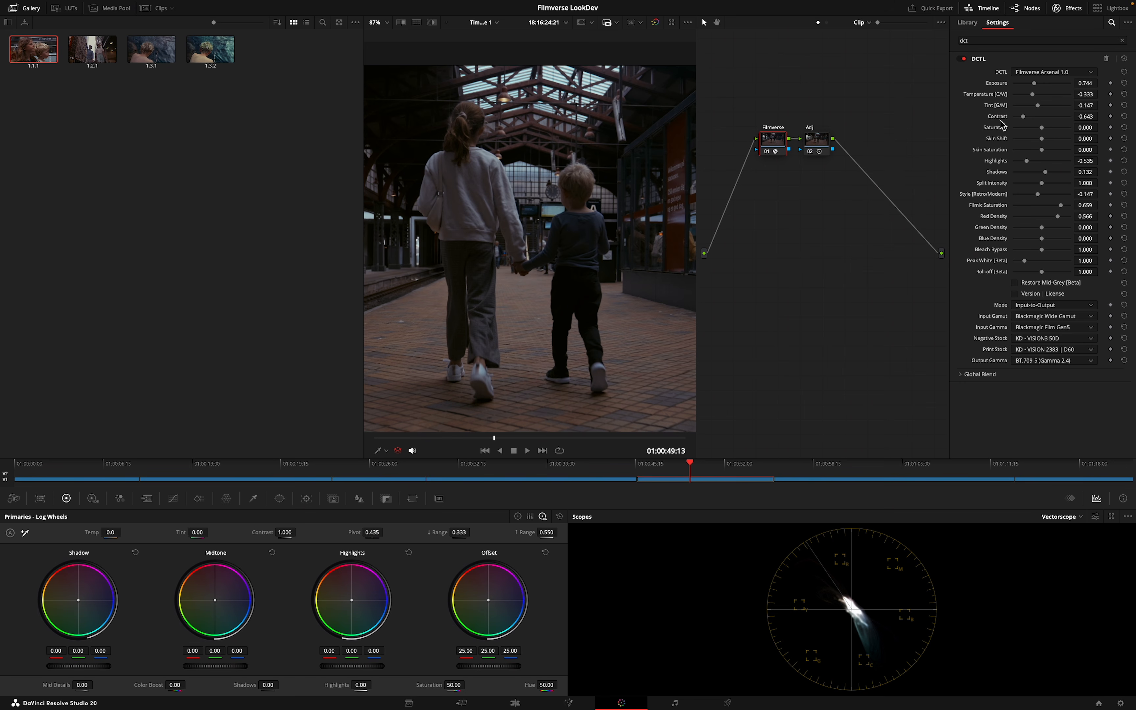
Adjust the station clip's Filmverse exposure and grab a still of the result
mouse_move(1035, 83)
left_mouse_down()
mouse_move(1049, 84)
mouse_move(1033, 107)
left_mouse_up()
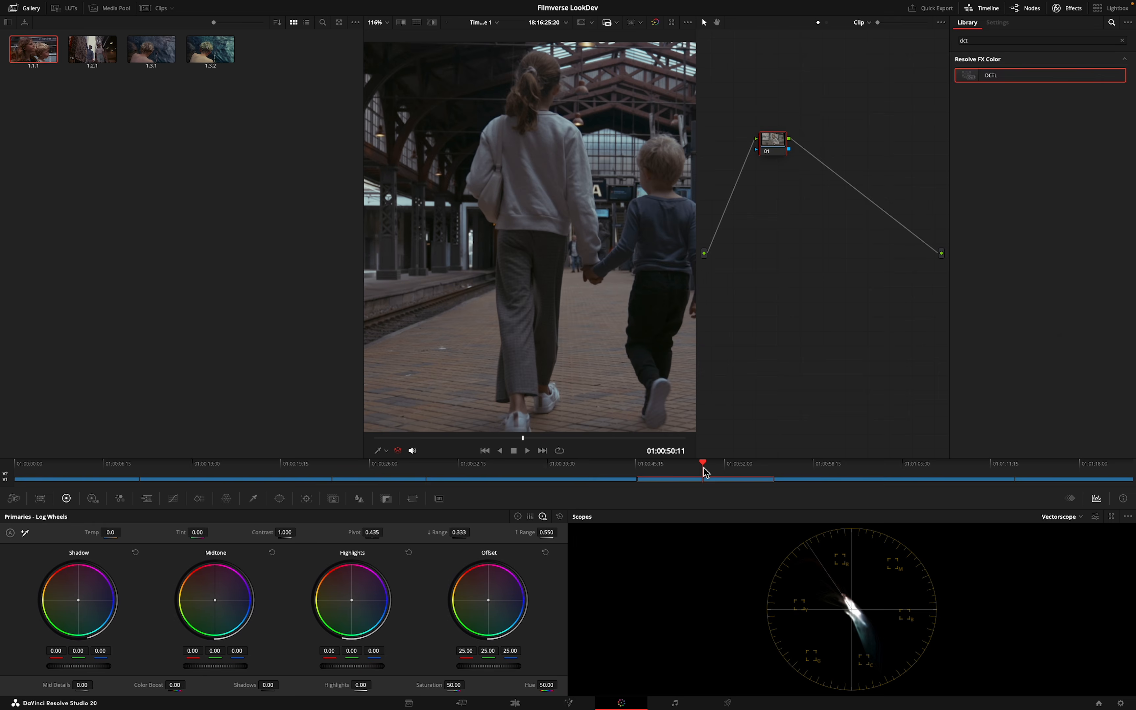
right_click(559, 324)
left_click(571, 330)
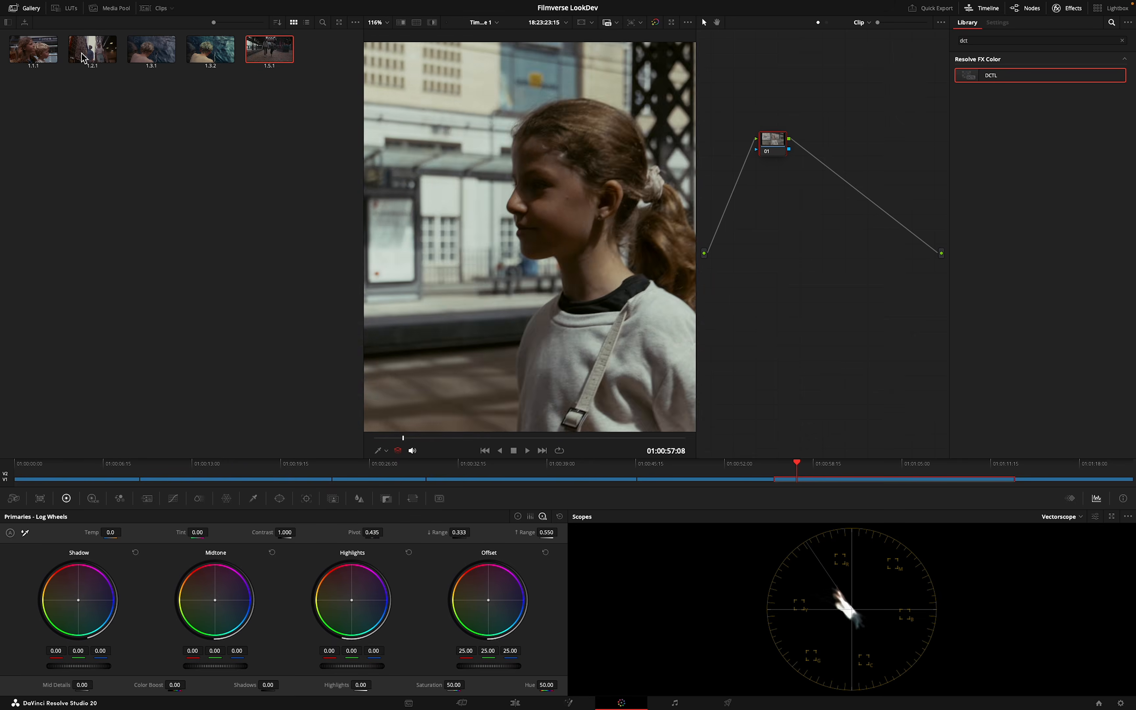
Apply the grade of gallery still 1.1.1 to the clip of the girl on the train platform and enlarge the viewer
right_click(22, 43)
left_click(46, 68)
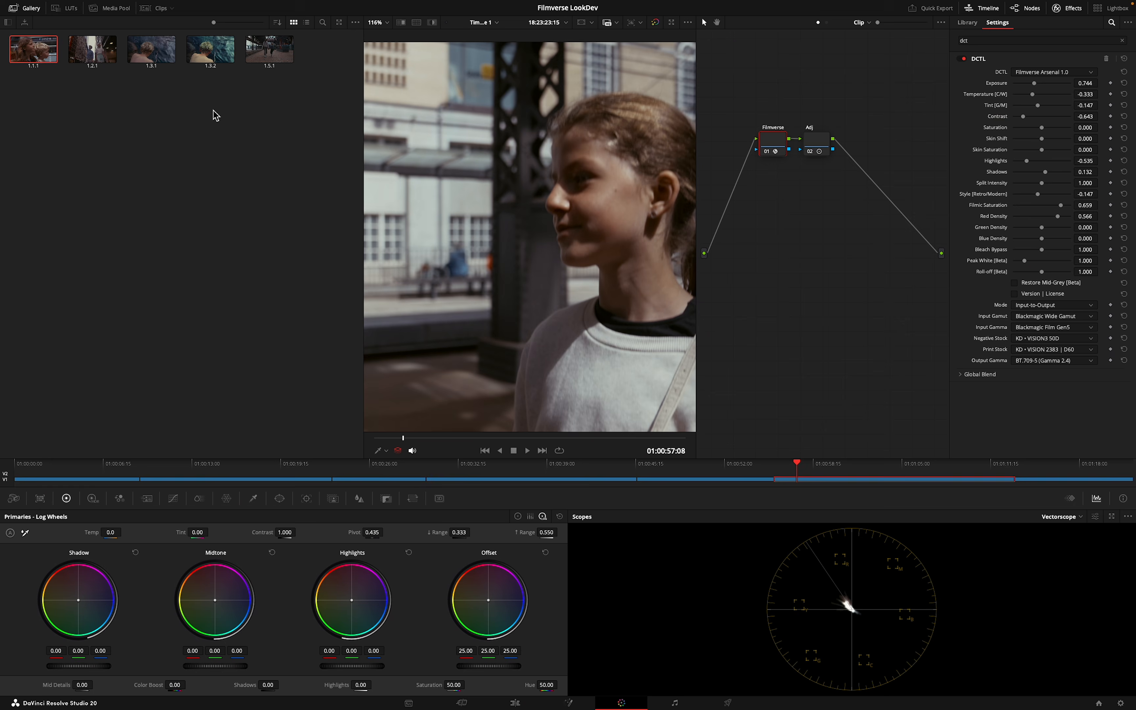
key("alt+f")
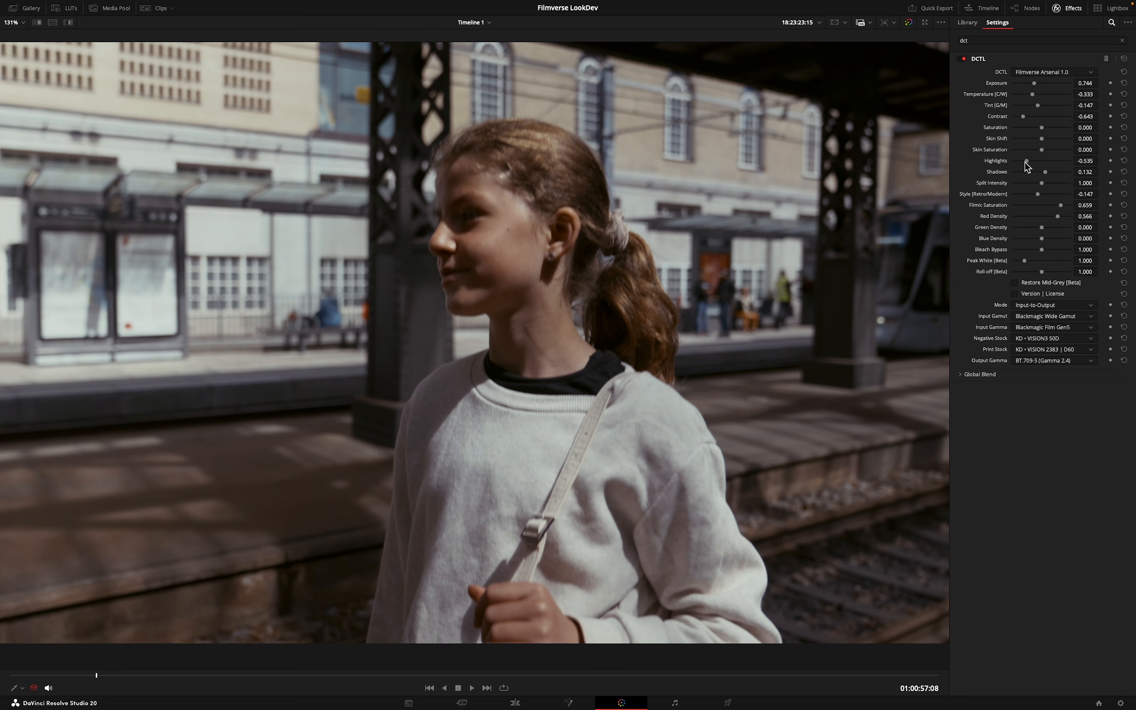
Set the platform clip's Filmverse contrast to -1.000 and the tint to -0.240, checking another frame of the clip
left_click_drag(1023, 117, 1016, 118)
scroll(613, 325, "down", 3)
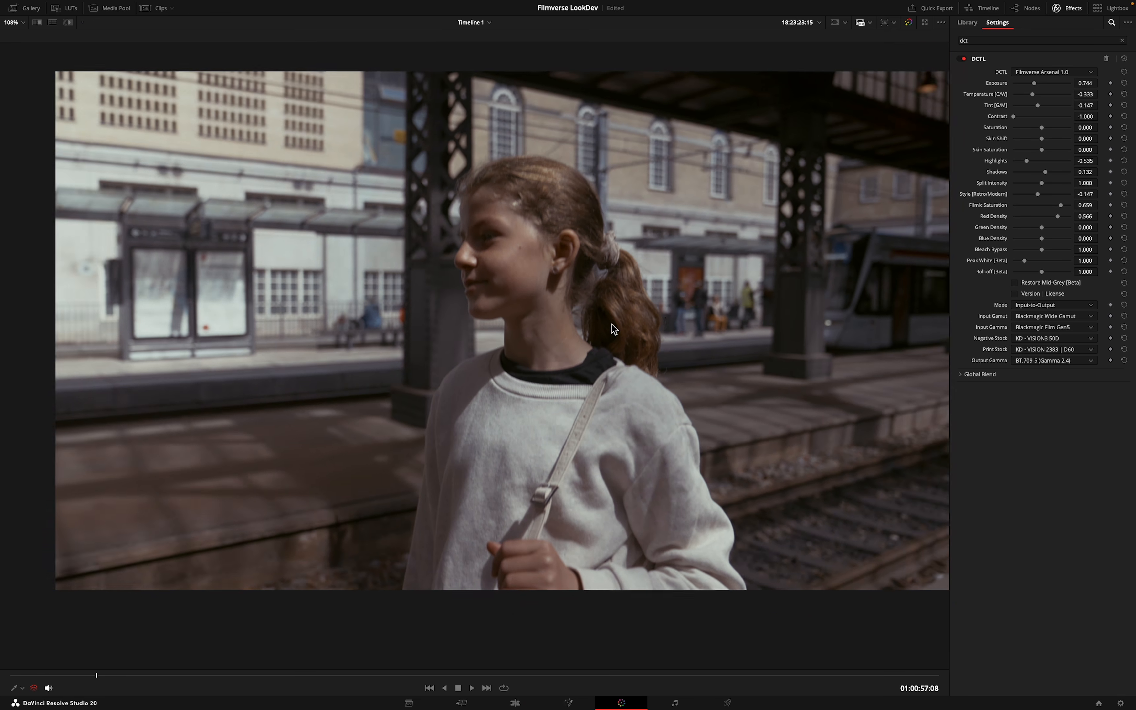
scroll(613, 325, "right", 3)
scroll(613, 325, "up", 2)
scroll(611, 323, "up", 1)
left_click_drag(153, 677, 291, 675)
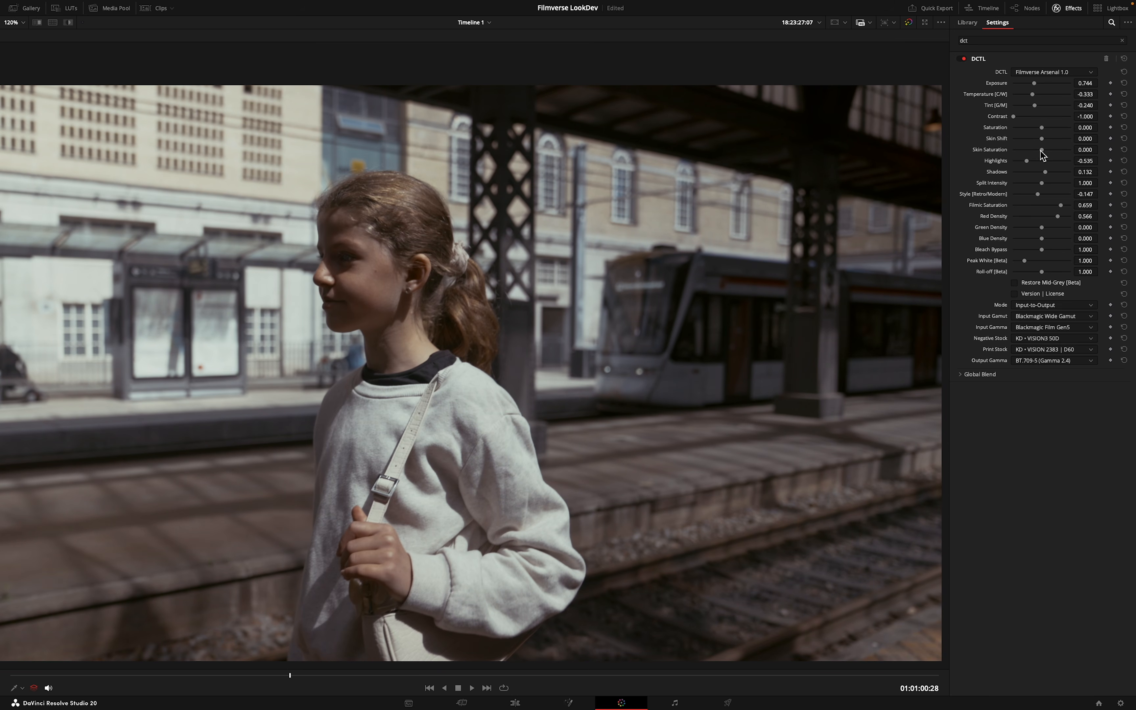
Set the platform clip's skin saturation to 0.269, red density to 0.705 and filmic saturation to 0.581
left_click_drag(1042, 150, 1069, 150)
mouse_move(1063, 220)
left_mouse_down()
mouse_move(1049, 219)
mouse_move(1062, 219)
mouse_move(1058, 206)
left_mouse_up()
left_click_drag(333, 684, 753, 677)
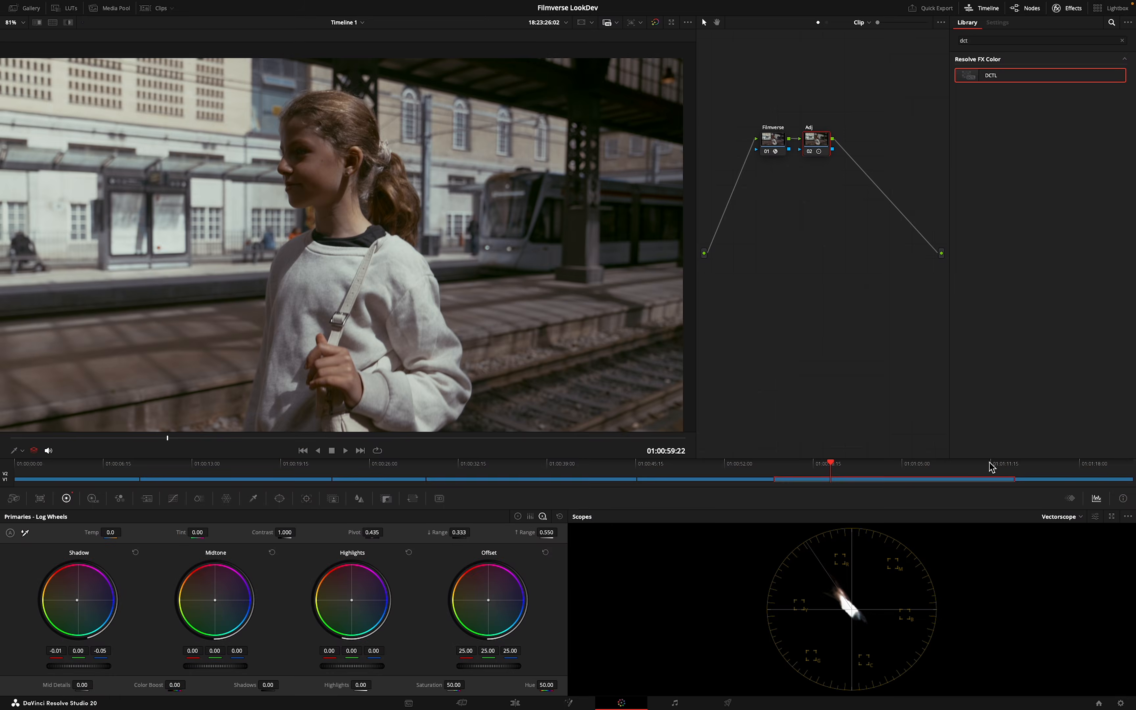
Go to the last clip, on the ferry deck, and apply the grade of gallery still 1.3.2
left_click(1033, 465)
left_click(15, 11)
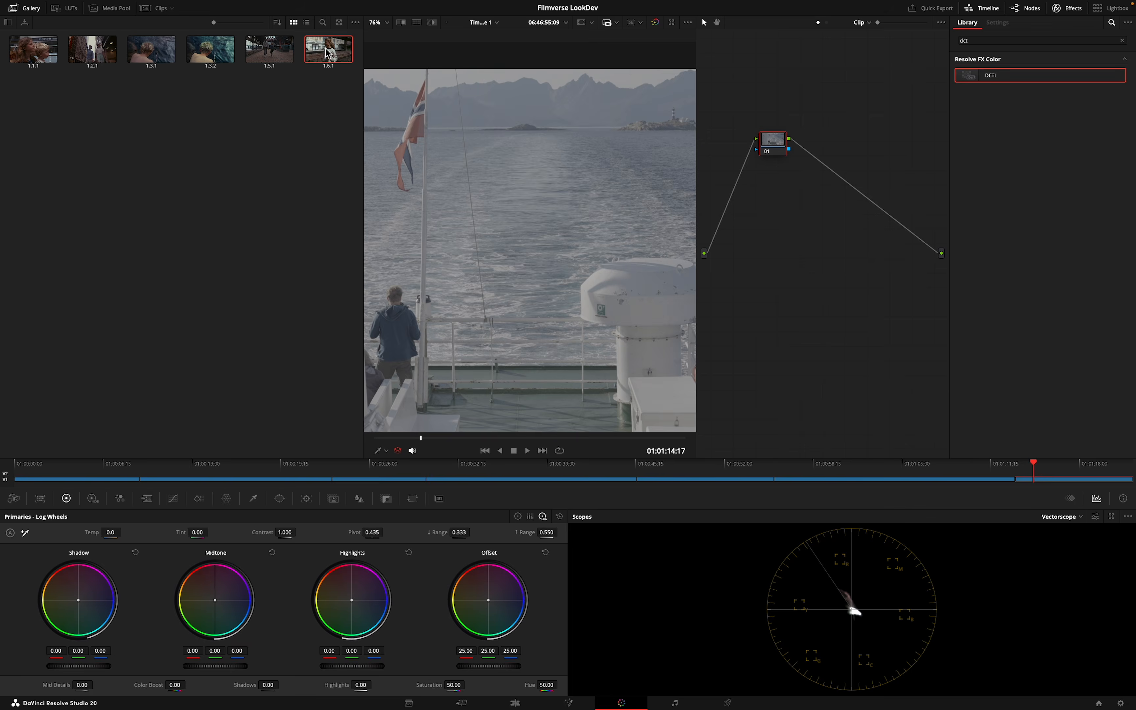
right_click(208, 58)
left_click(234, 82)
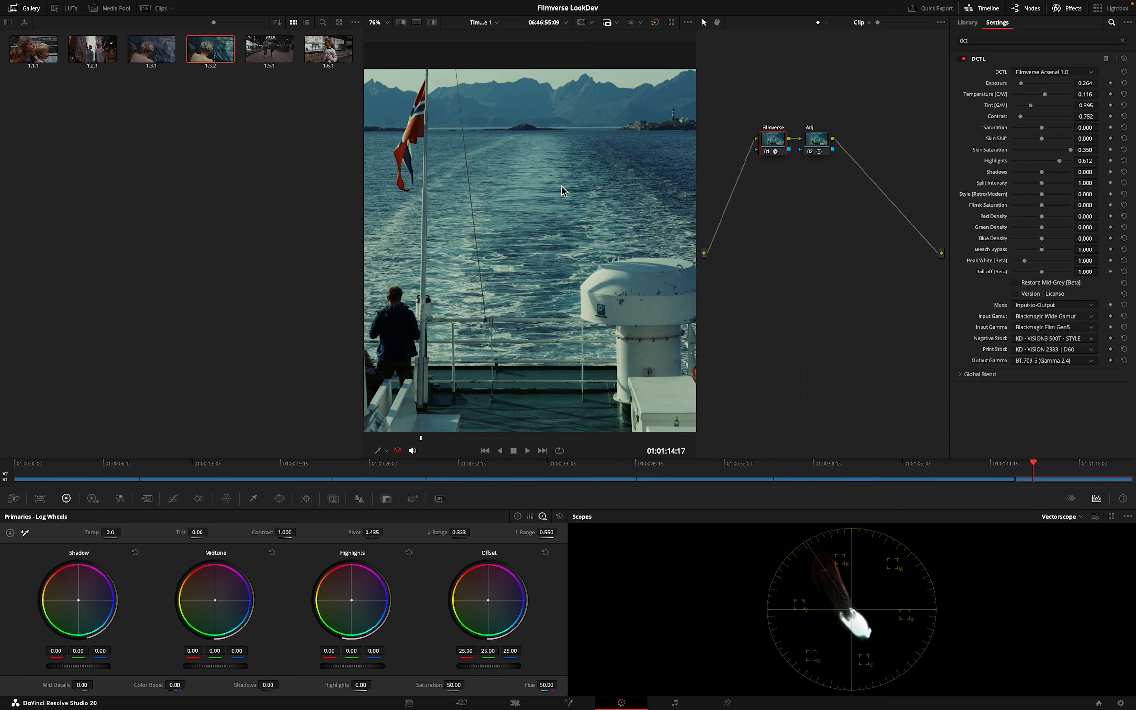
Set the ferry clip's Filmverse temperature to 0.225, tint to -0.194, contrast to -1.000, highlights to -0.287 and shadows to 1.000
left_click_drag(1036, 111, 972, 123)
mouse_move(1042, 172)
left_mouse_down()
mouse_move(1112, 175)
mouse_move(1033, 162)
left_mouse_up()
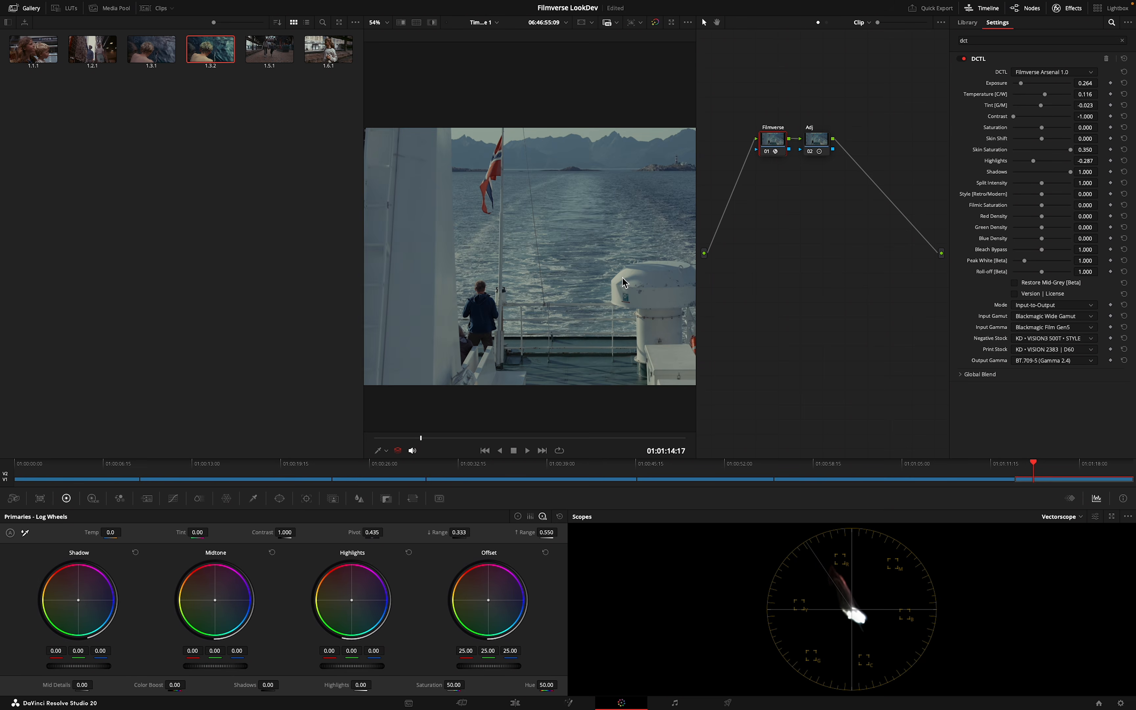
key("alt+f")
key("space")
left_click_drag(1045, 94, 1051, 98)
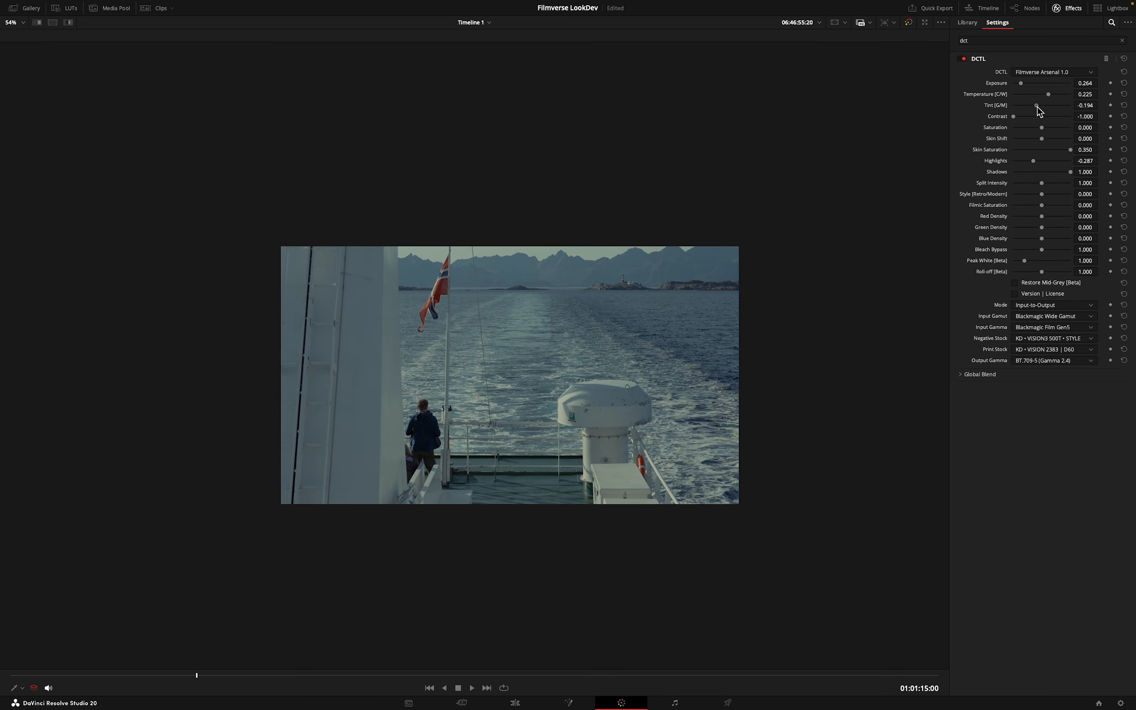
Play back the ferry clip up close and set its highlights to 0.240
key("space")
scroll(646, 303, "up", 5)
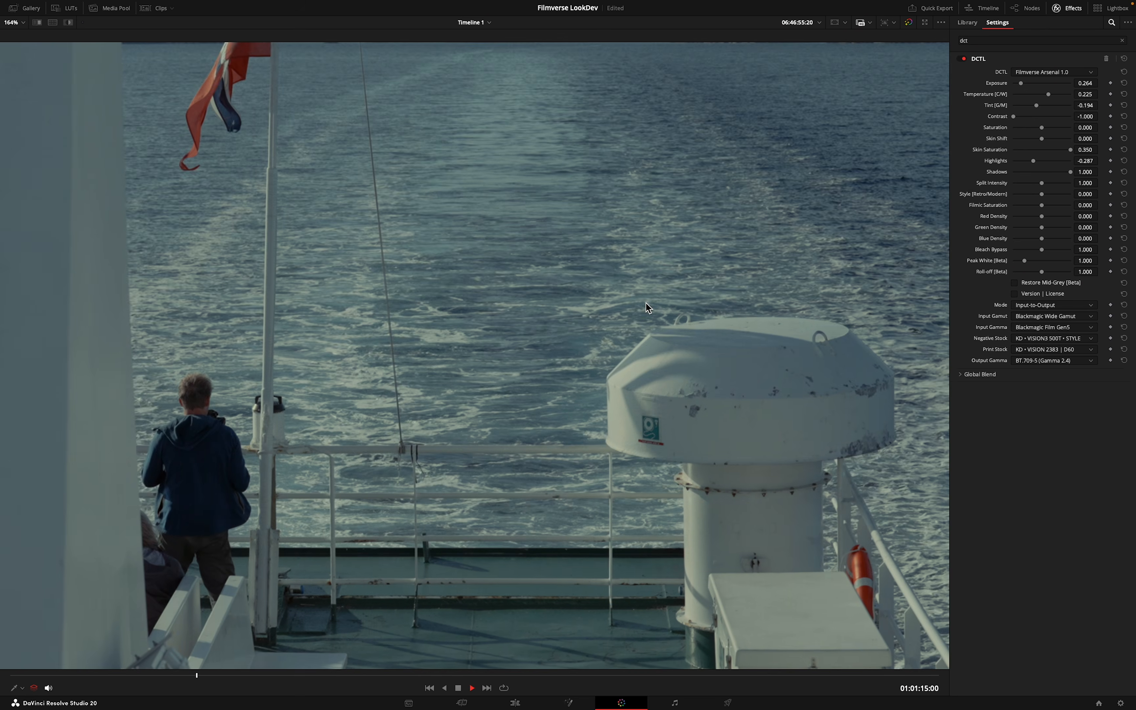
key("space")
left_click_drag(1033, 161, 1043, 161)
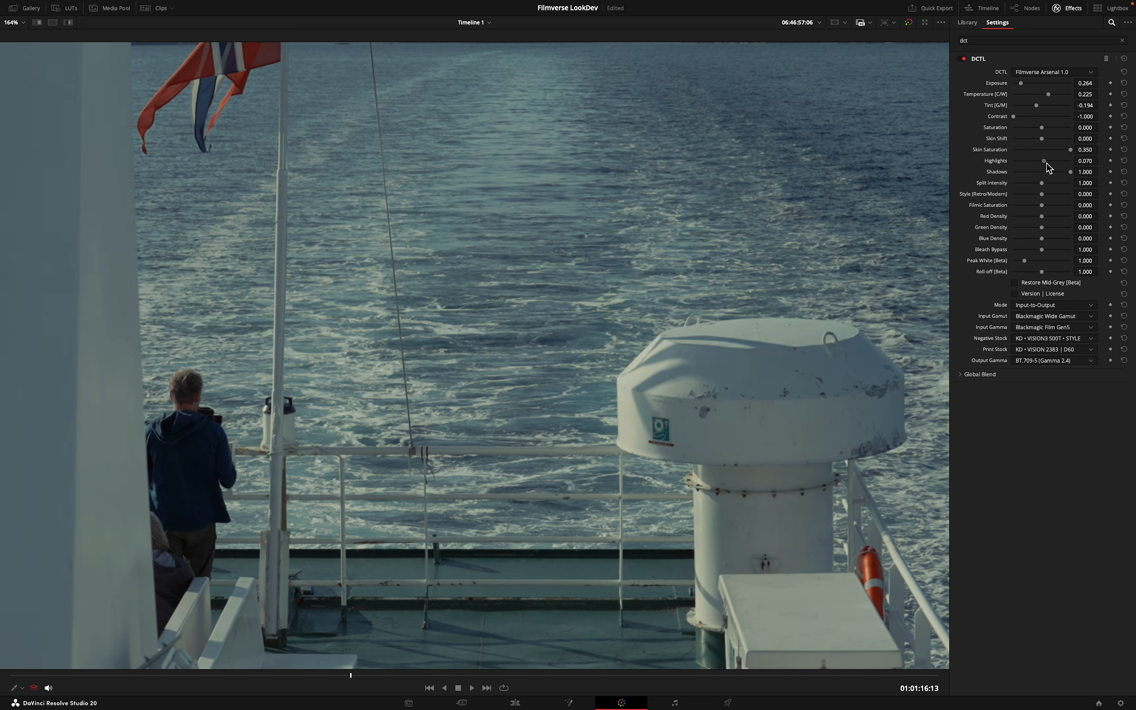
scroll(678, 290, "down", 2)
scroll(679, 295, "up", 2)
key("space")
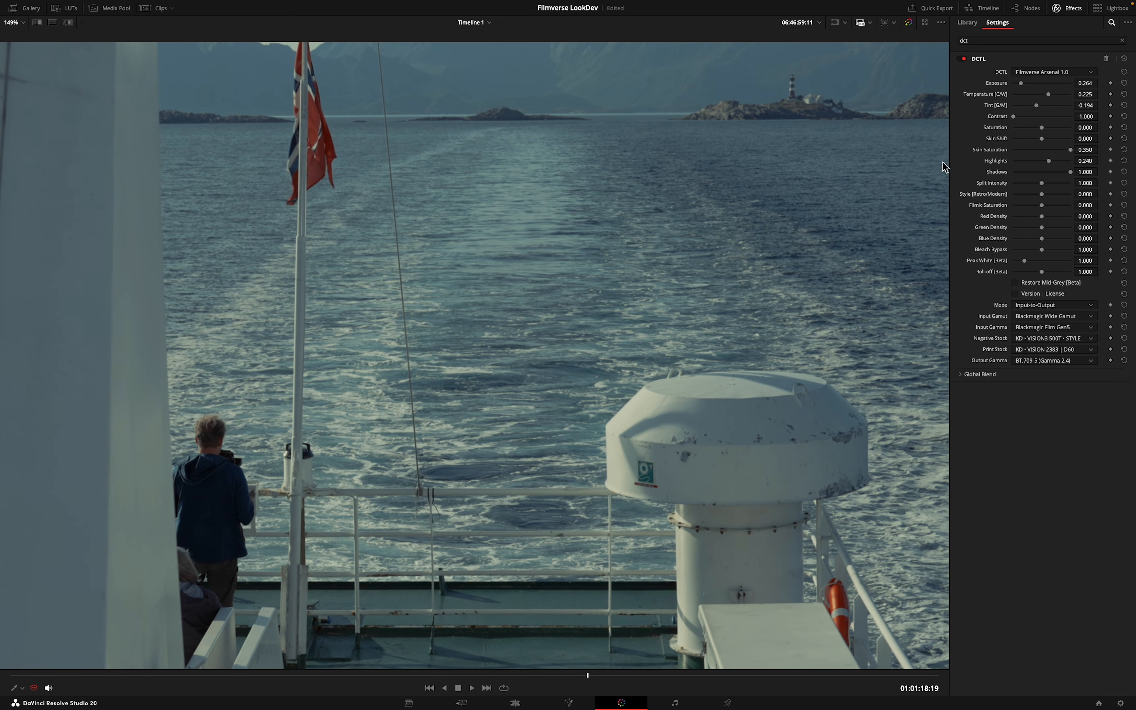
Switch the ferry clip's print stock to the KD VISION D55 EXP option and grab a still of the look
left_click(1066, 350)
left_click(1068, 419)
scroll(683, 392, "down", 2)
key("alt+f")
right_click(548, 246)
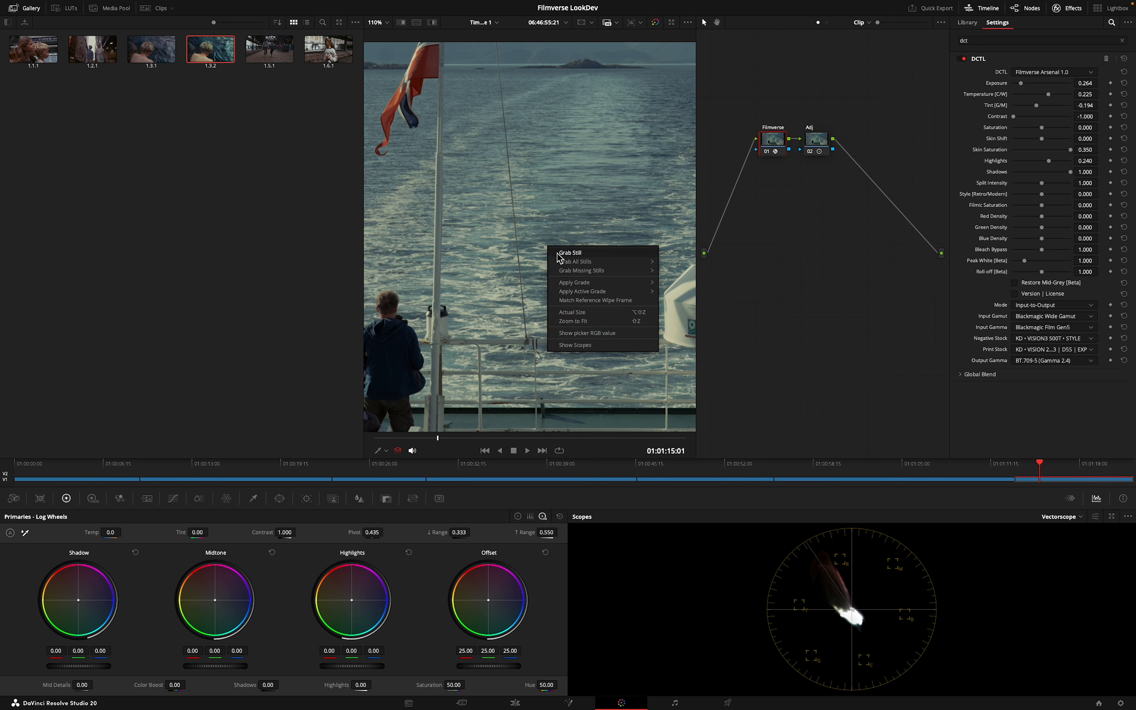
left_click(559, 254)
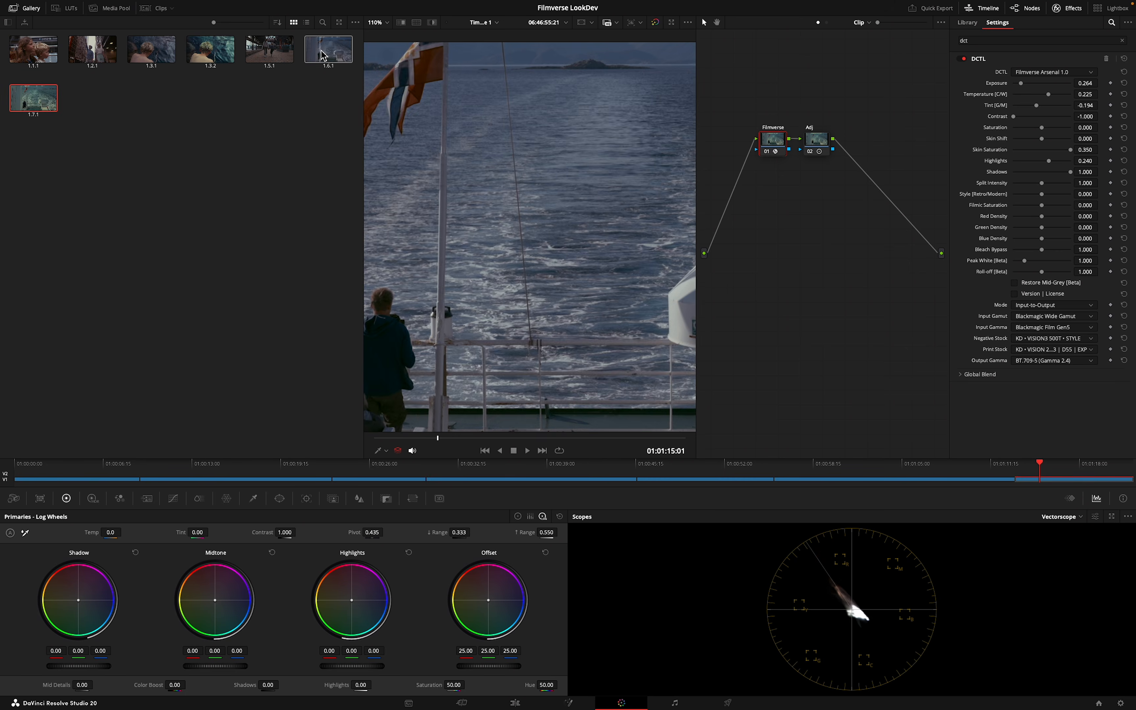
Apply the grade of gallery still 1.6.1 to the ferry clip and enlarge the viewer
right_click(320, 50)
left_click(339, 79)
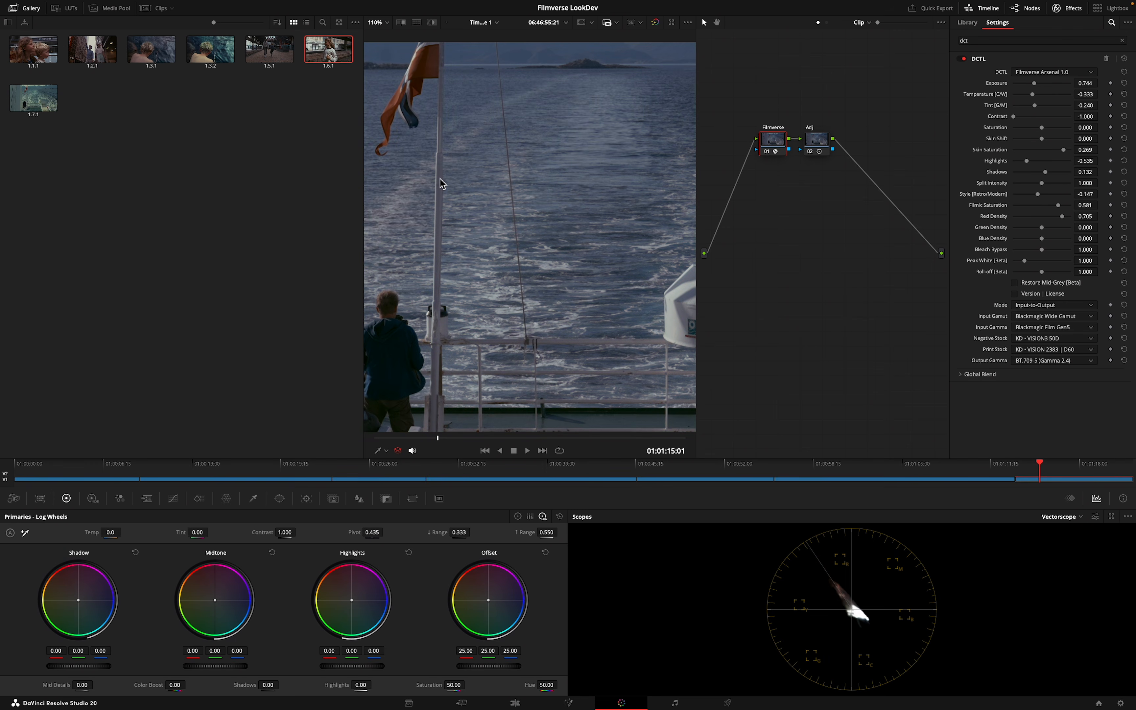
key("alt+f")
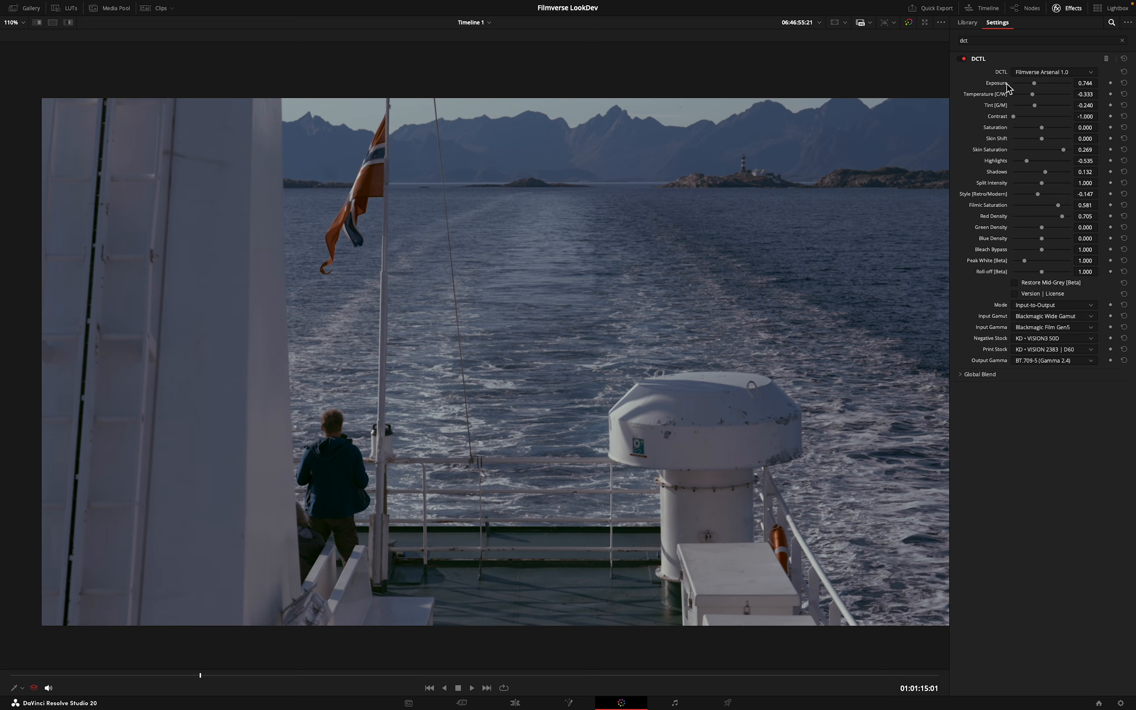
Set the ferry clip's temperature to 0.085, tint to -0.411, highlights to -0.705, shadows to 0.674 and exposure to 1.535
left_click_drag(1033, 109, 1034, 96)
left_click_drag(1026, 161, 1064, 174)
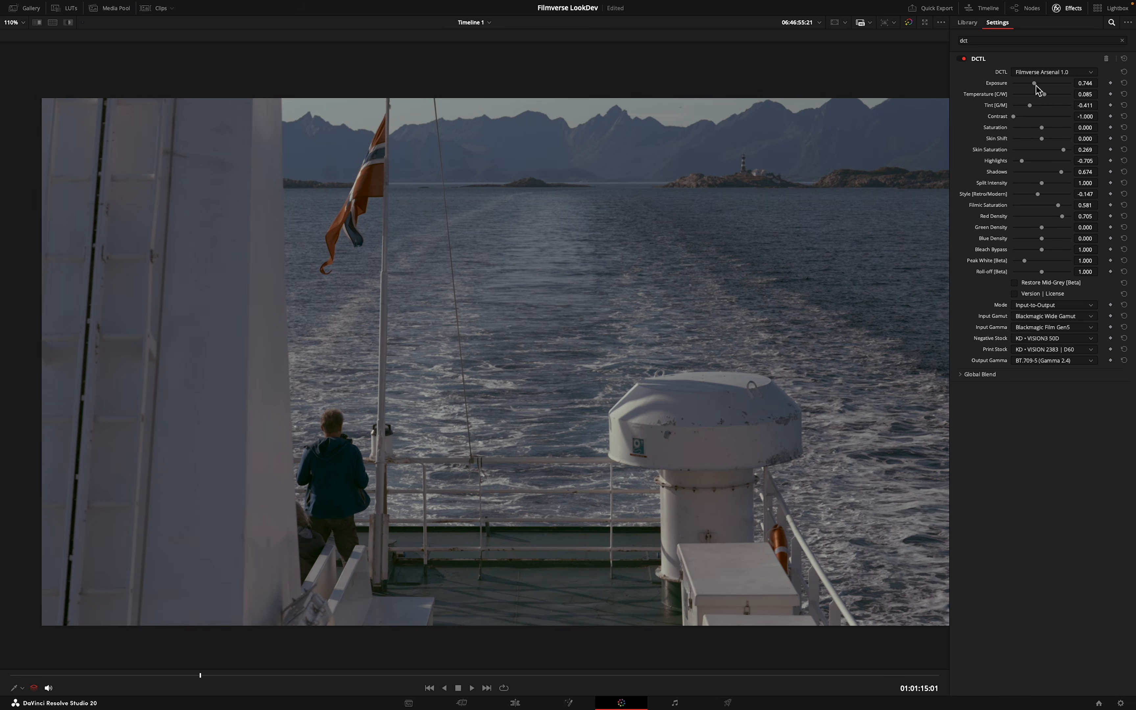
left_click_drag(1037, 87, 1053, 87)
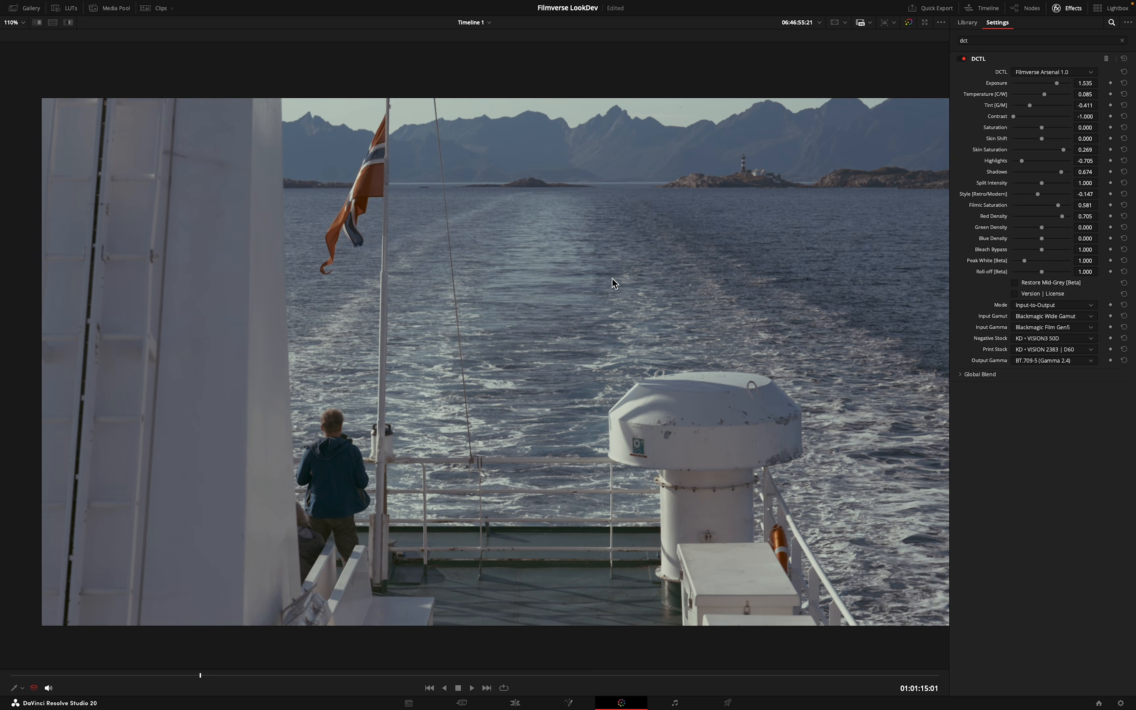
Play back the ferry clip in the enlarged viewer to review its adjusted look
scroll(612, 278, "up", 2)
scroll(612, 278, "down", 3)
scroll(612, 279, "up", 1)
key("space")
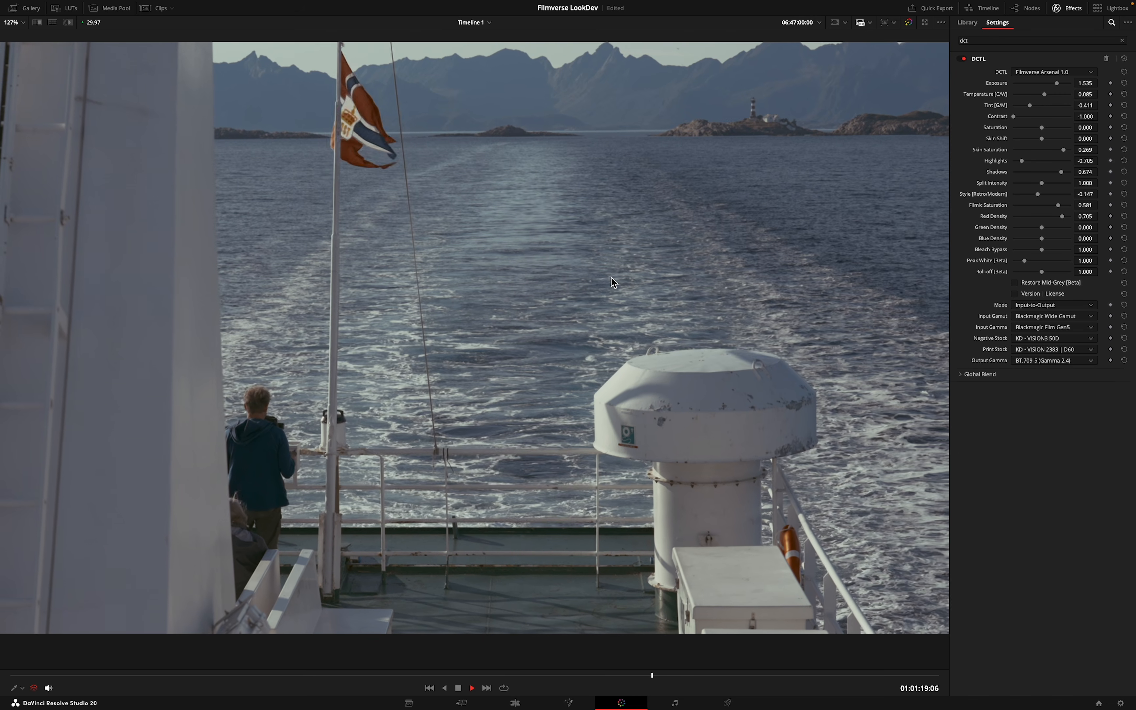
key("space")
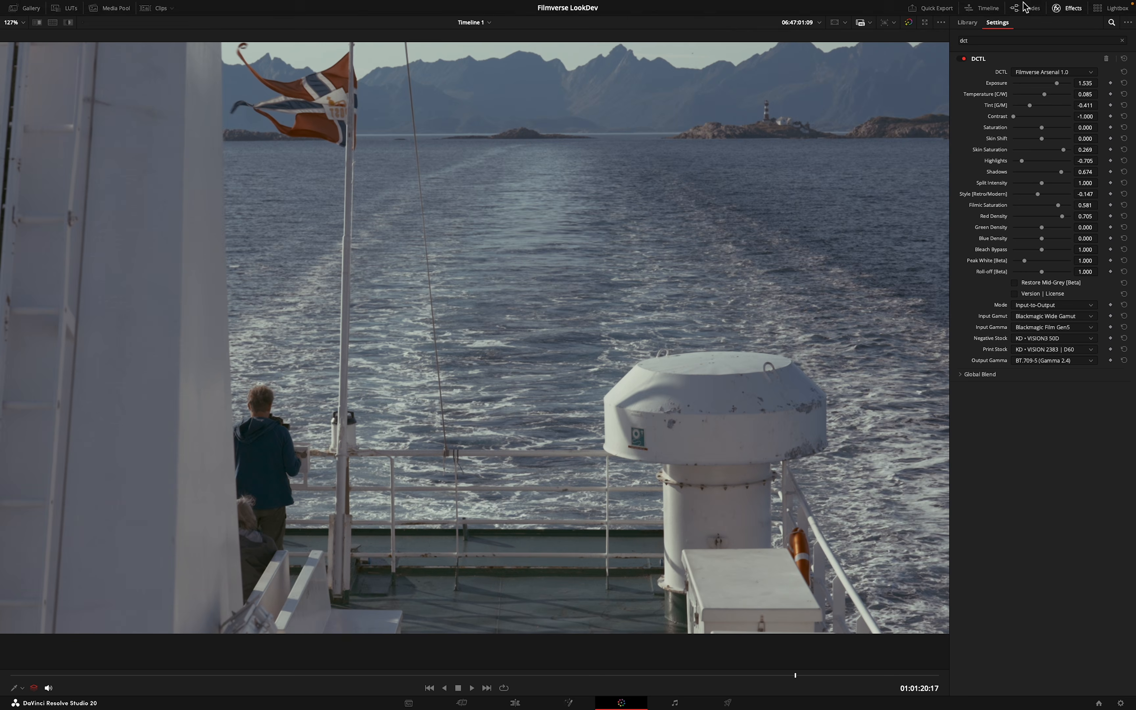
Add a corrector node to the timeline-level node graph and connect it between the graph's input and output
left_click(1025, 7)
left_click(827, 23)
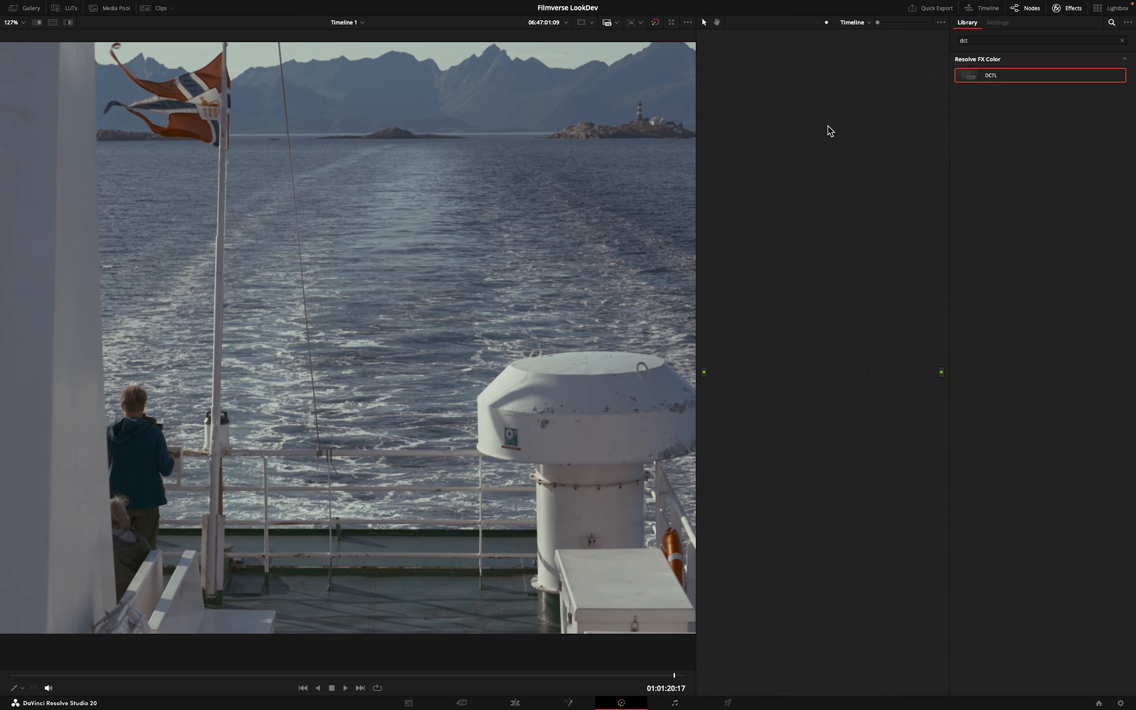
right_click(766, 271)
mouse_move(819, 297)
left_click(868, 296)
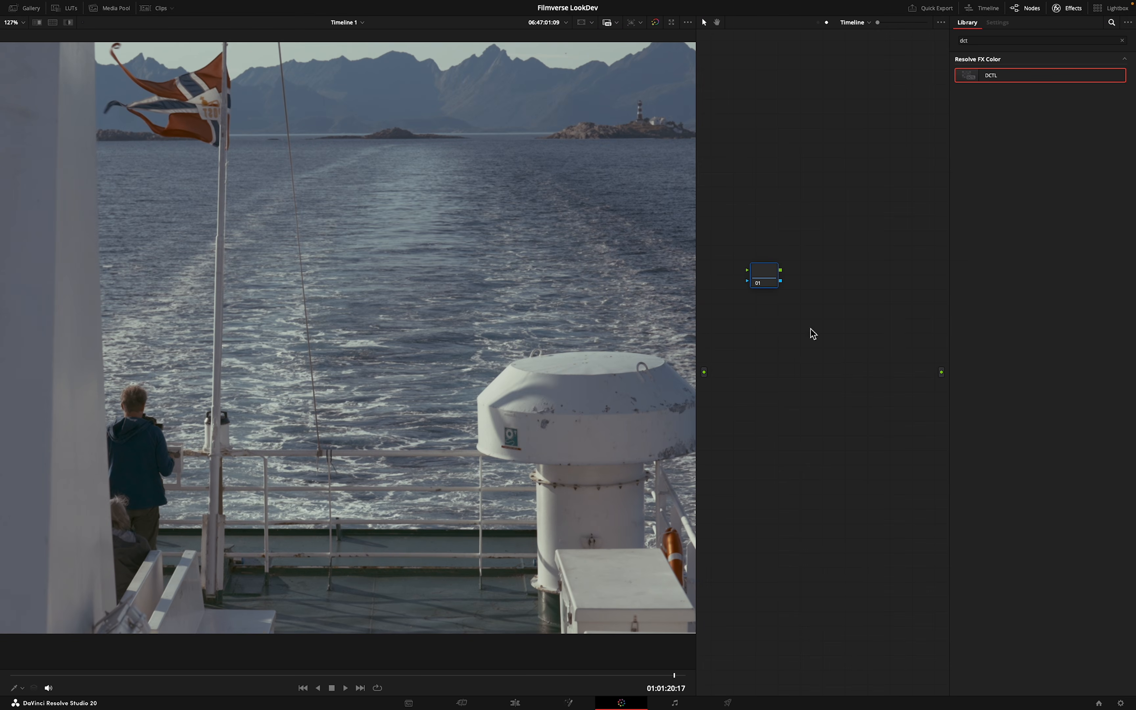
left_click_drag(704, 373, 941, 372)
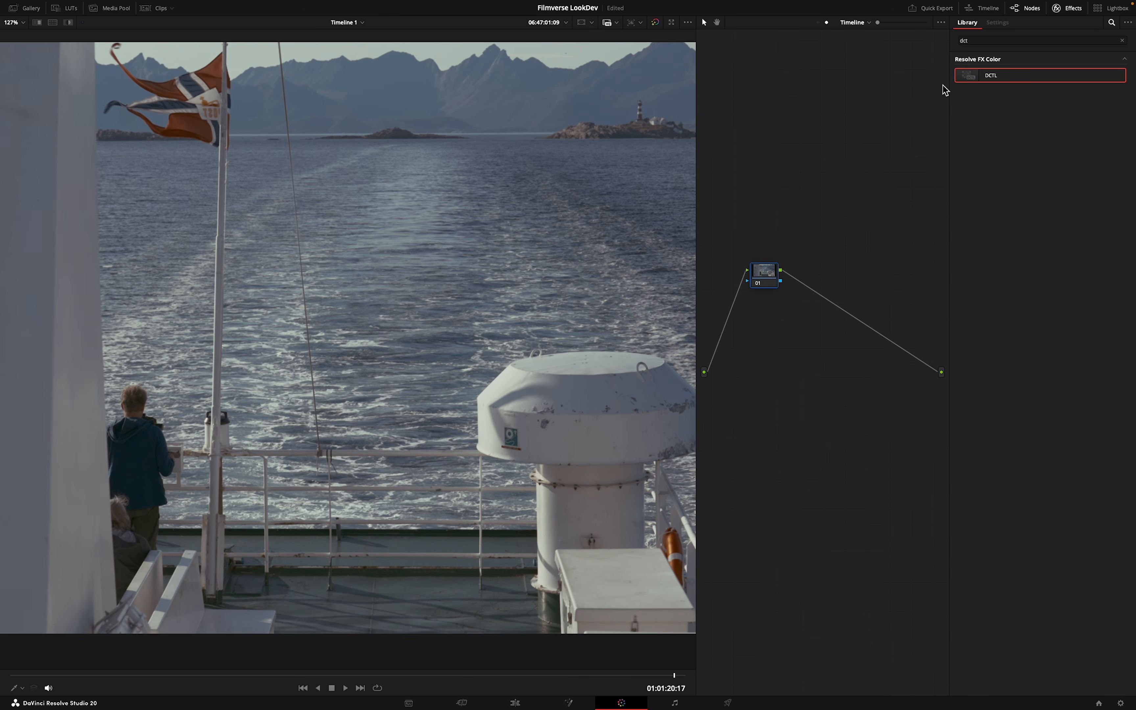
Go to the opening clip of the two children and apply the Filmverse Pro Texture - Type A DCTL to the timeline node
left_click(986, 9)
left_click(132, 685)
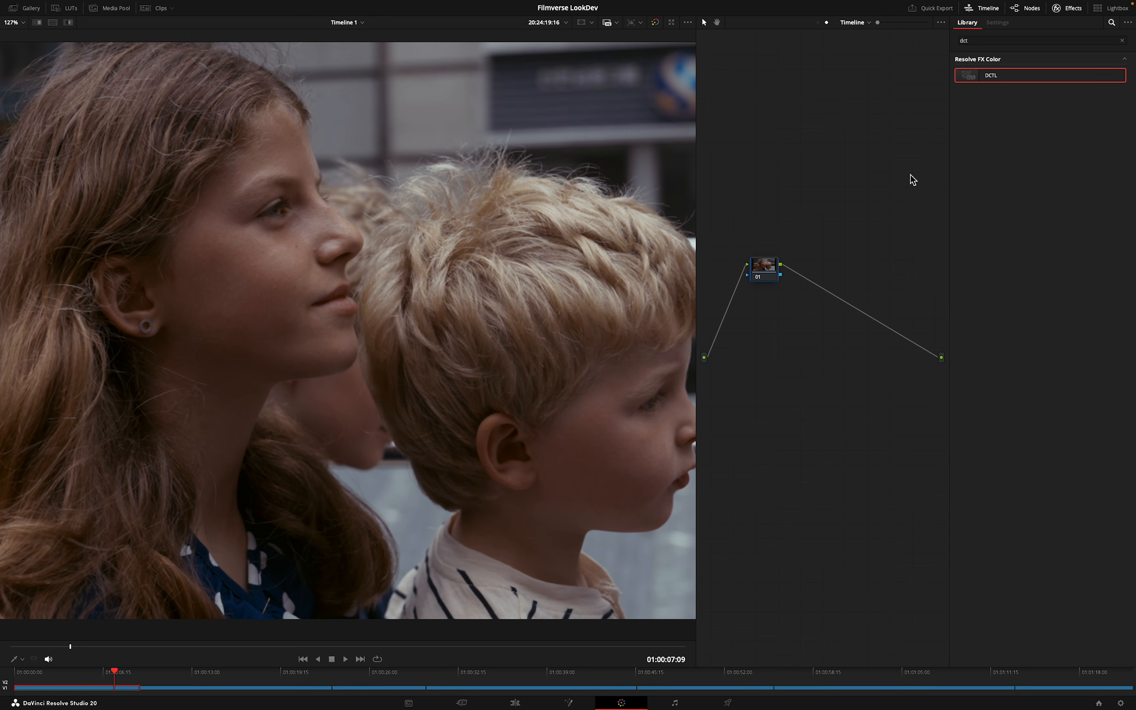
left_click_drag(987, 80, 764, 267)
left_click(1030, 72)
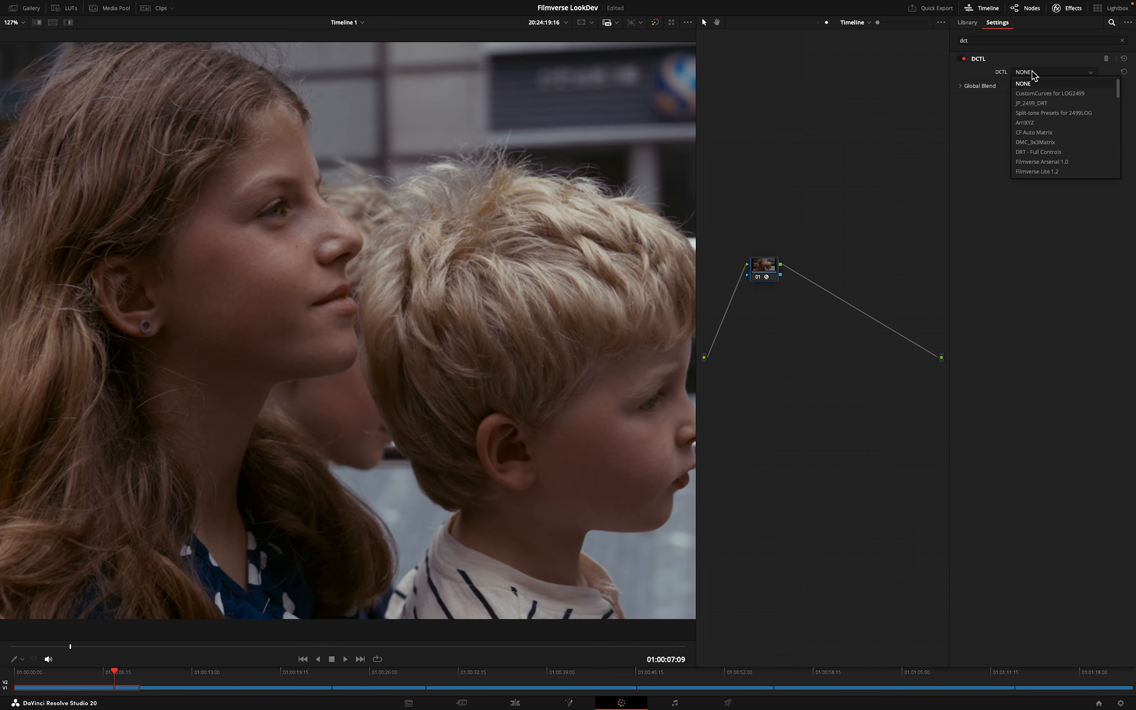
scroll(1047, 155, "down", 2)
left_click(1052, 124)
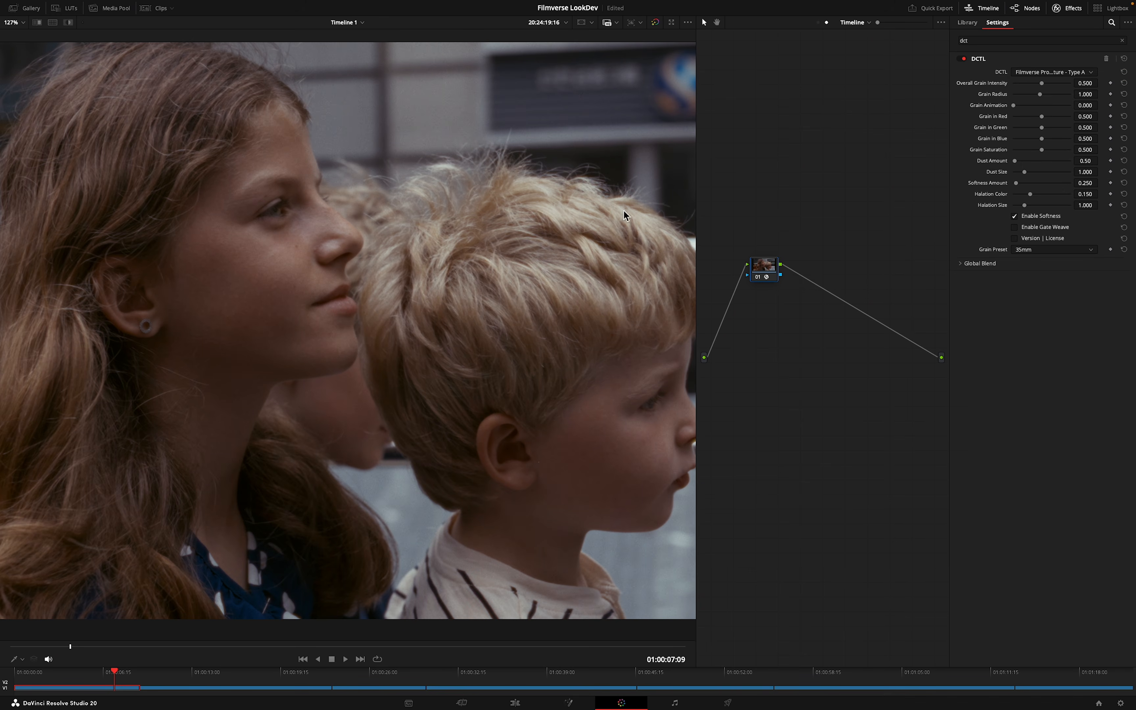
Play back the children clip and examine the grain, softness and halation up close on the ferry clip's buoy-shaped vent and flag
key("space")
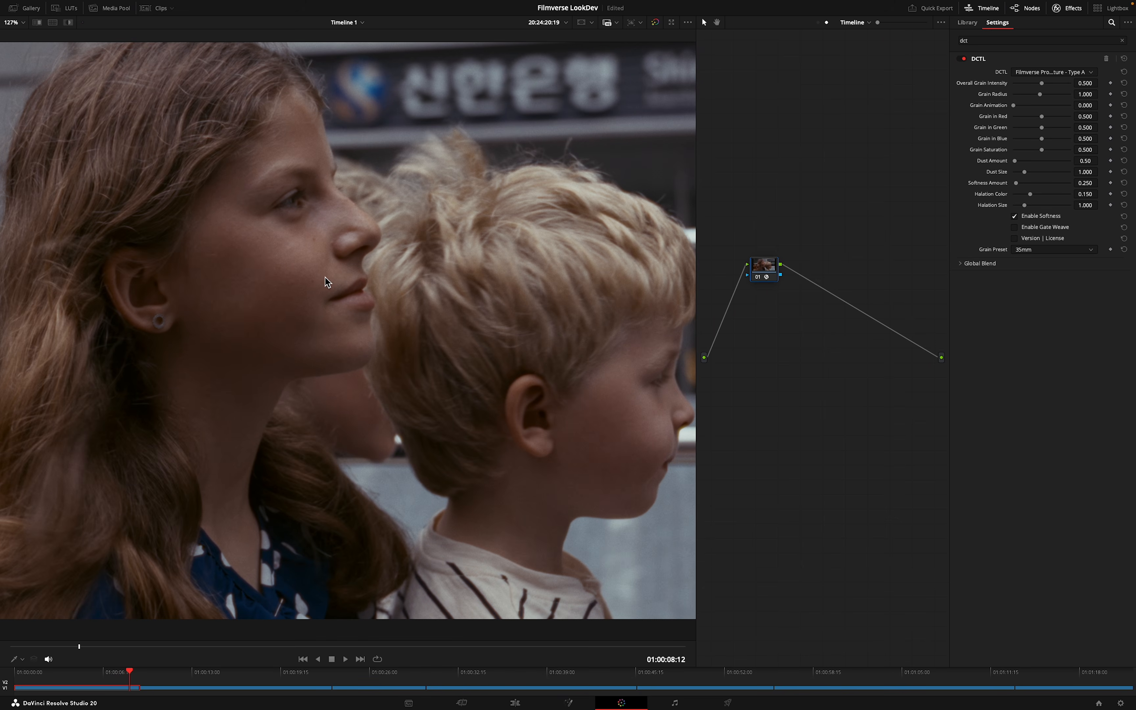
scroll(326, 282, "up", 5)
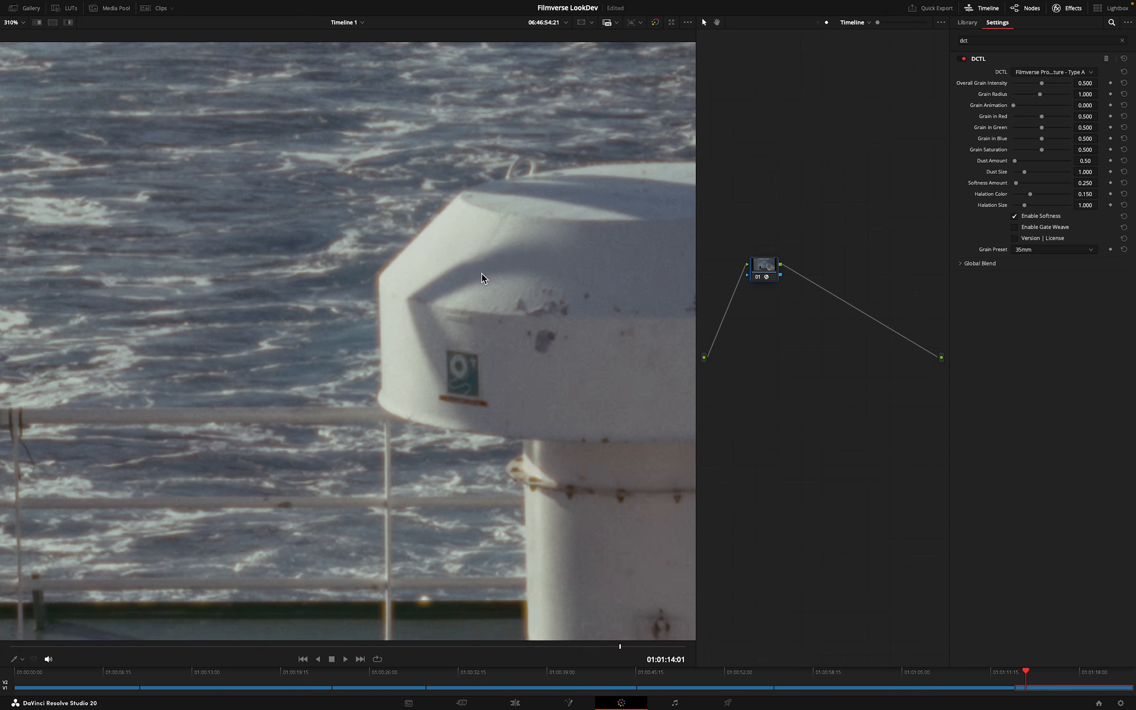
scroll(482, 272, "down", 2)
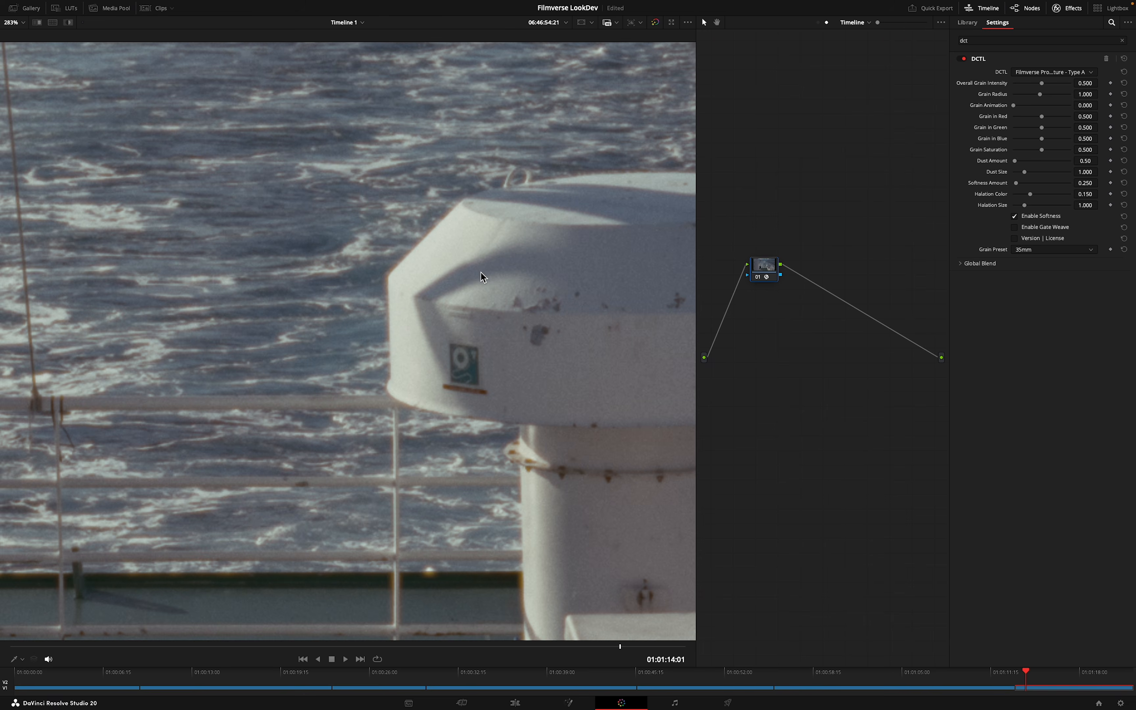
scroll(481, 271, "down", 1)
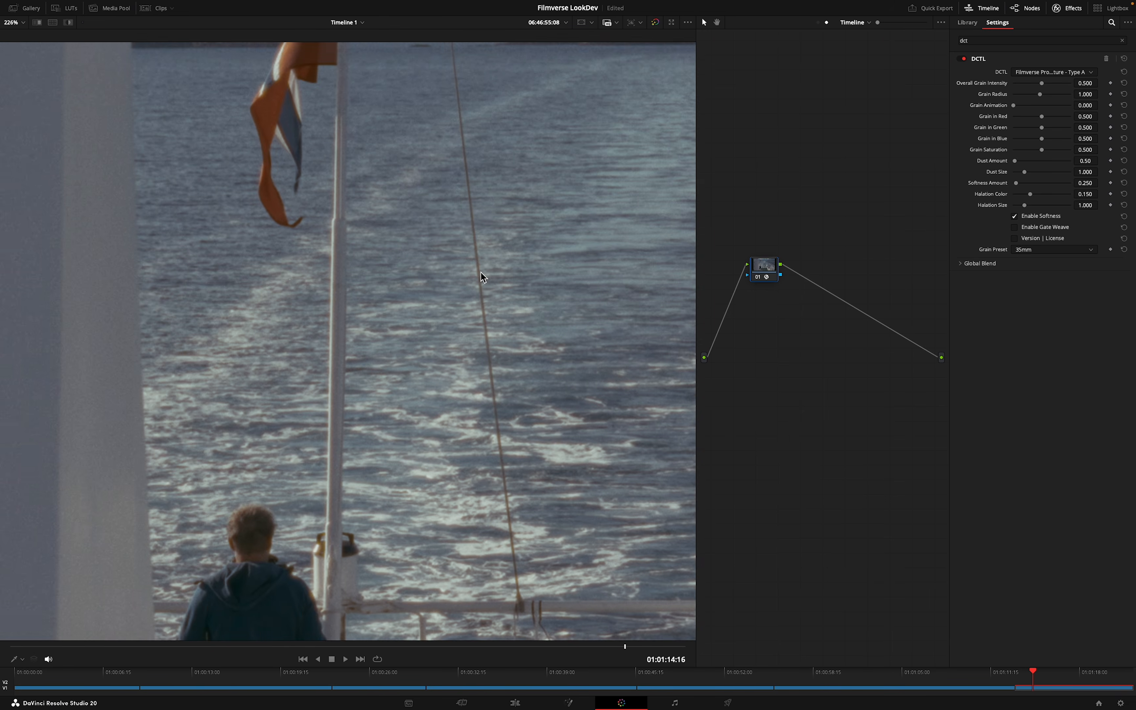
scroll(409, 232, "up", 3)
scroll(407, 229, "up", 2)
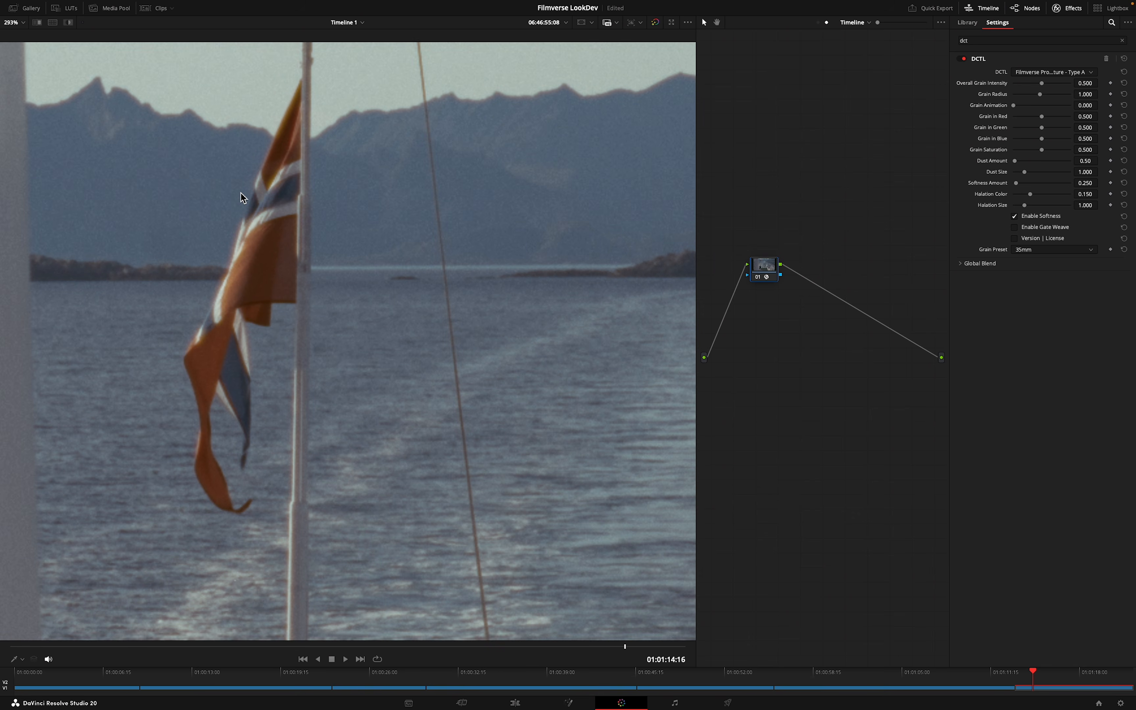
scroll(240, 193, "up", 3)
scroll(246, 200, "up", 6)
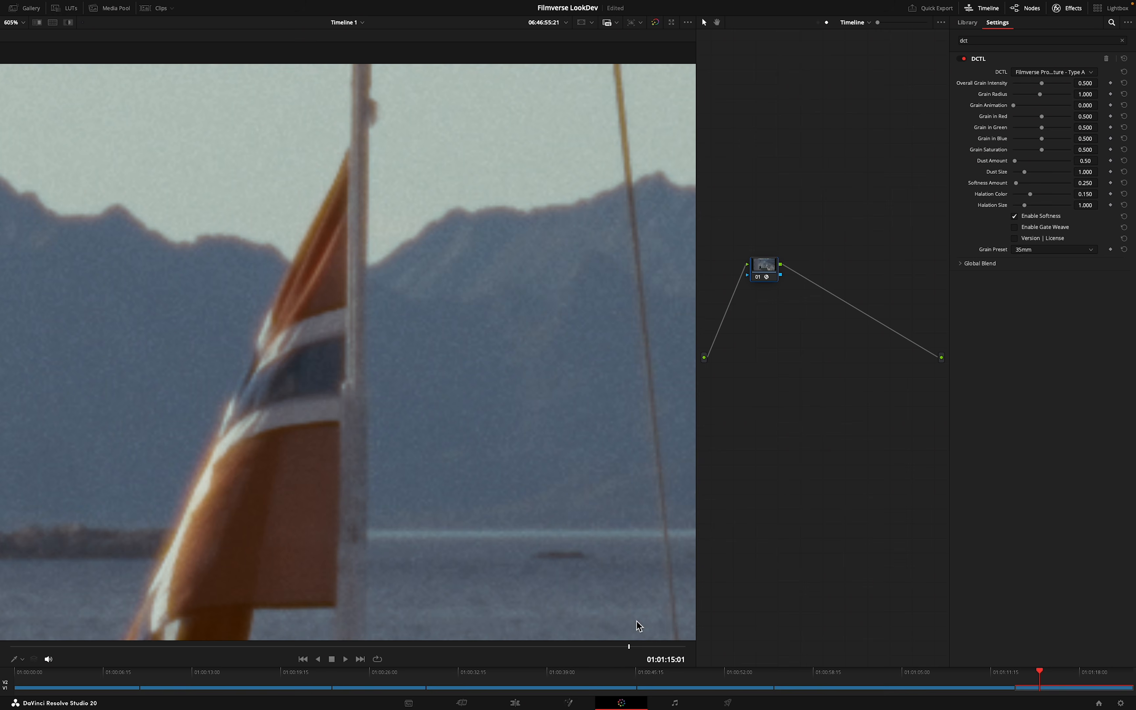
left_click_drag(629, 652, 625, 654)
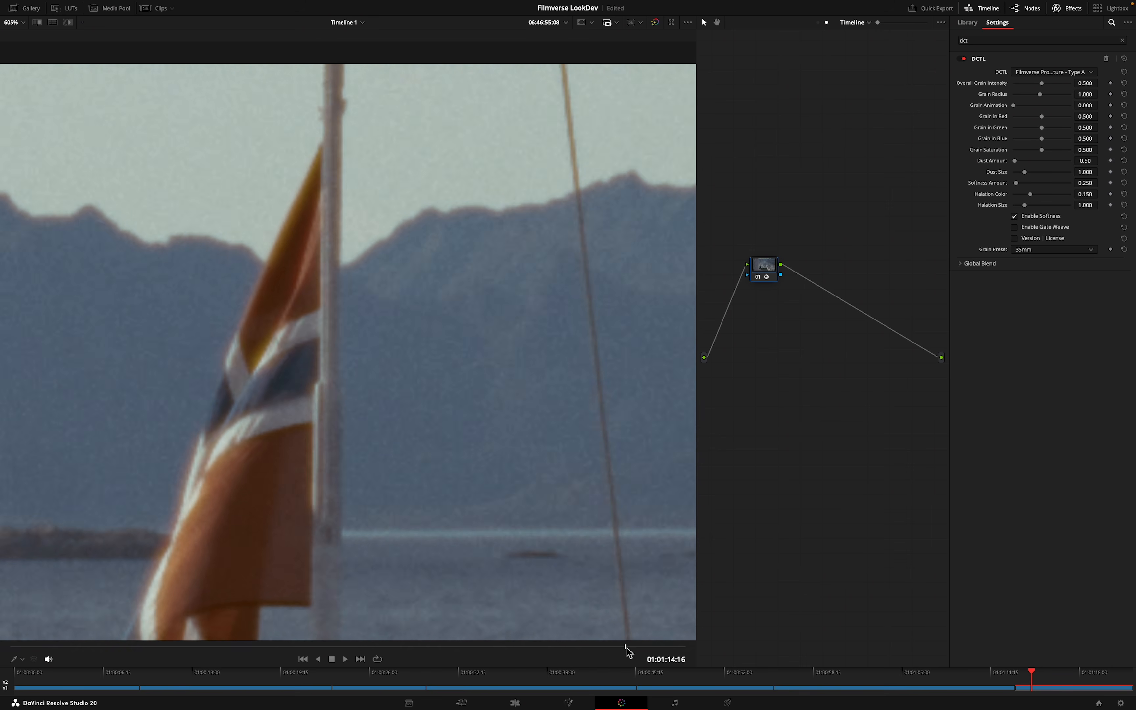
Switch the timeline node's DCTL to Filmverse Pro Texture - Type B with halation size 1.938 and the 16MM Film grain preset
left_click(1049, 74)
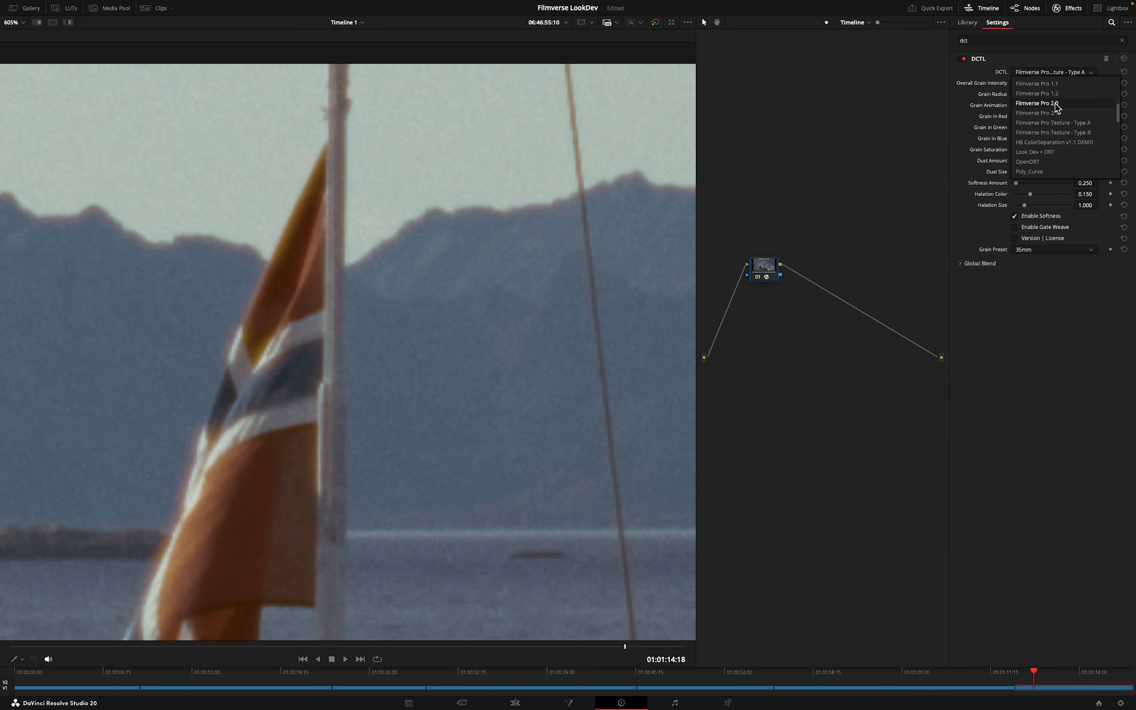
left_click(1062, 133)
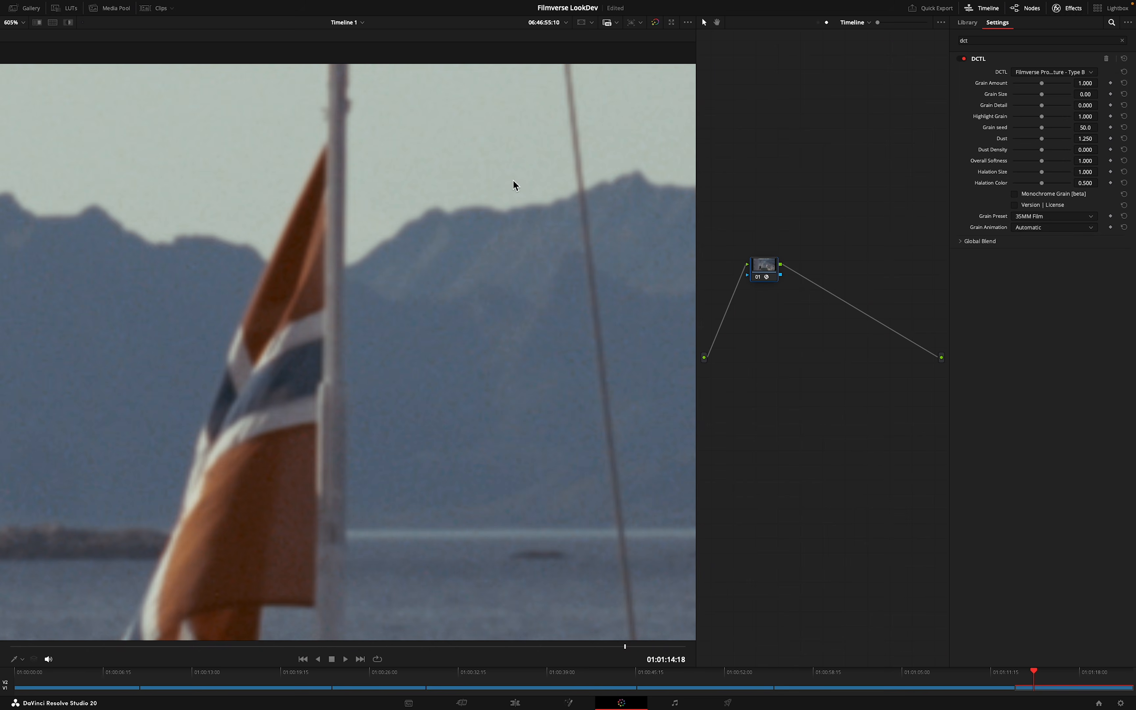
mouse_move(1044, 173)
left_mouse_down()
mouse_move(1087, 170)
mouse_move(1063, 171)
left_mouse_up()
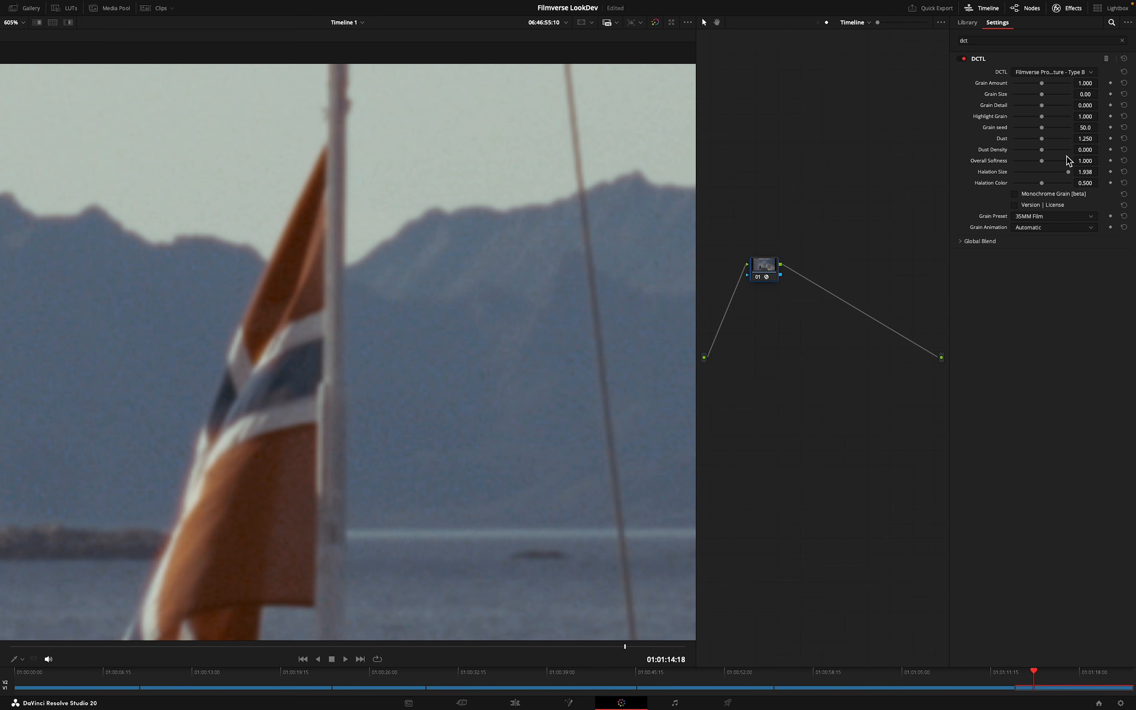
left_click(1050, 215)
left_click(1039, 237)
Insert a serial node before the texture node and give it a blur radius of 0.54
key("alt+f")
right_click(757, 226)
mouse_move(806, 263)
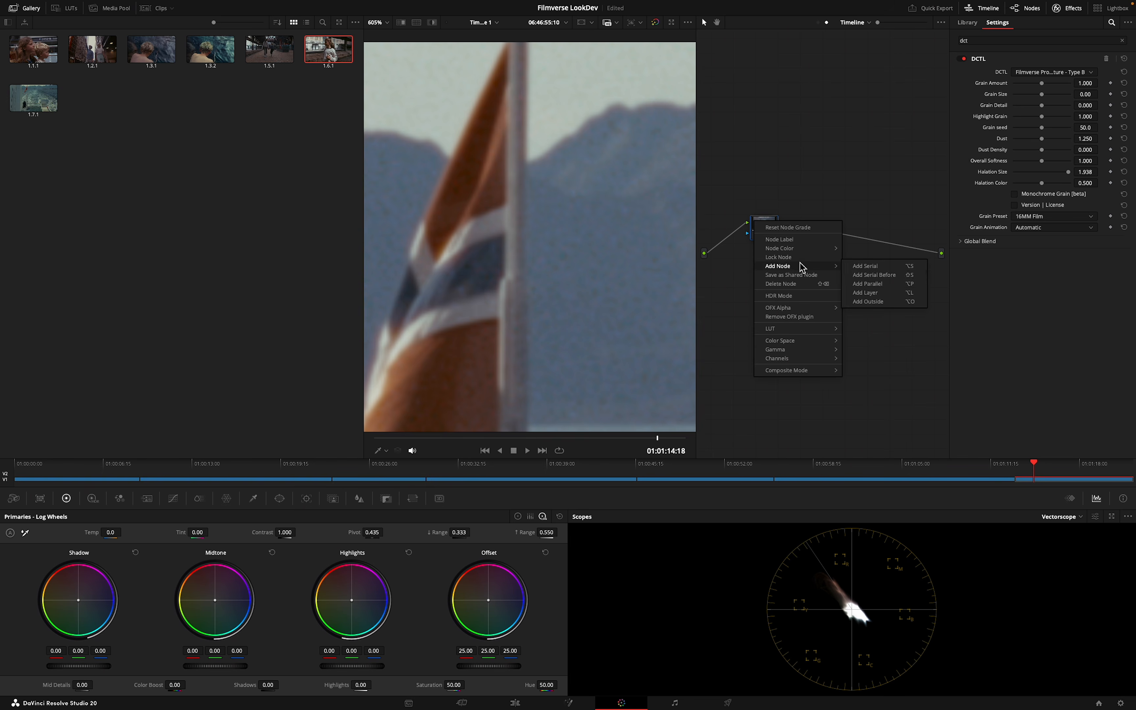
left_click(870, 280)
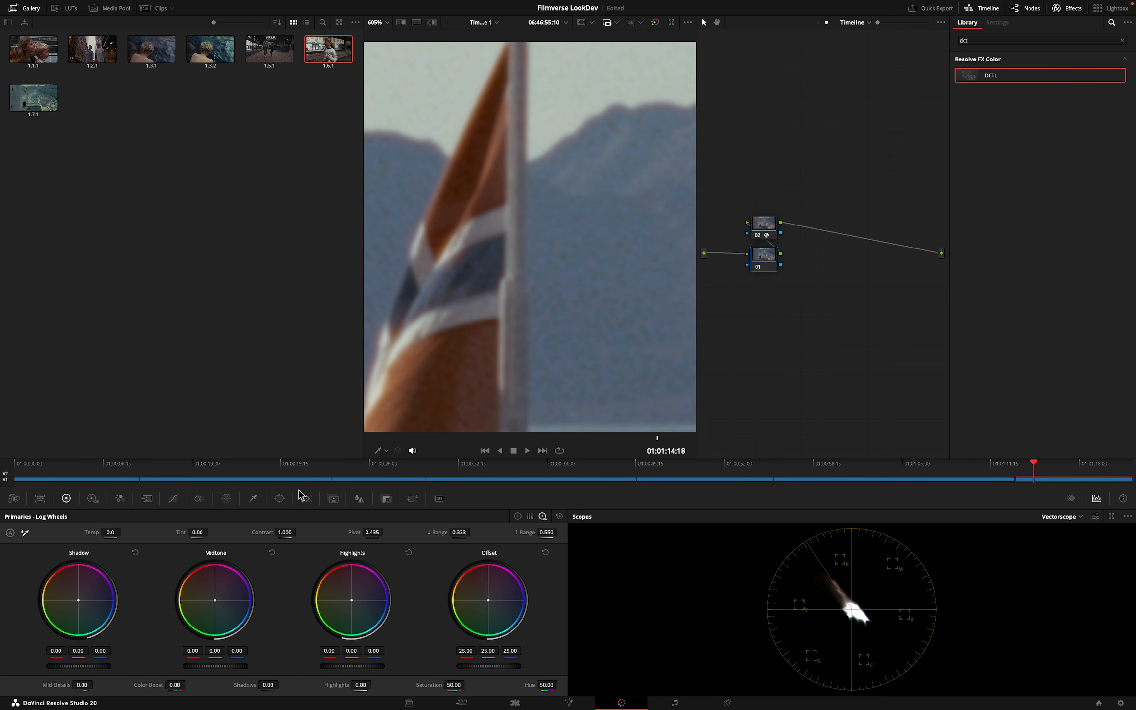
left_click(359, 499)
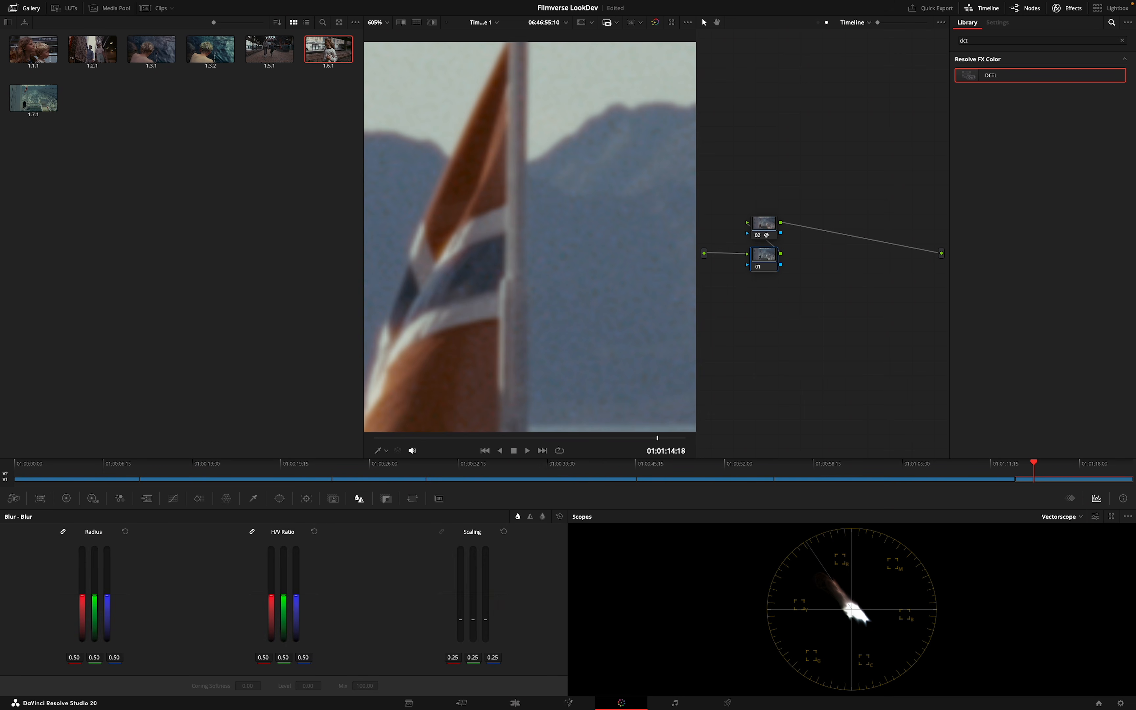
left_click_drag(94, 594, 94, 592)
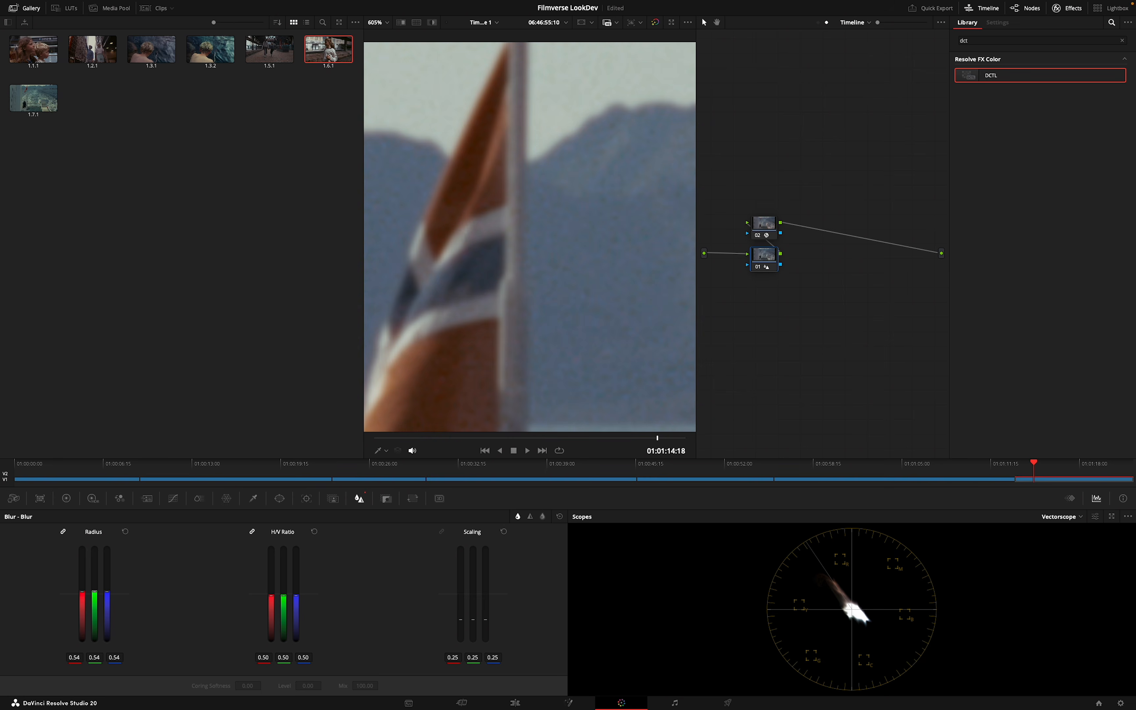
key("alt+f")
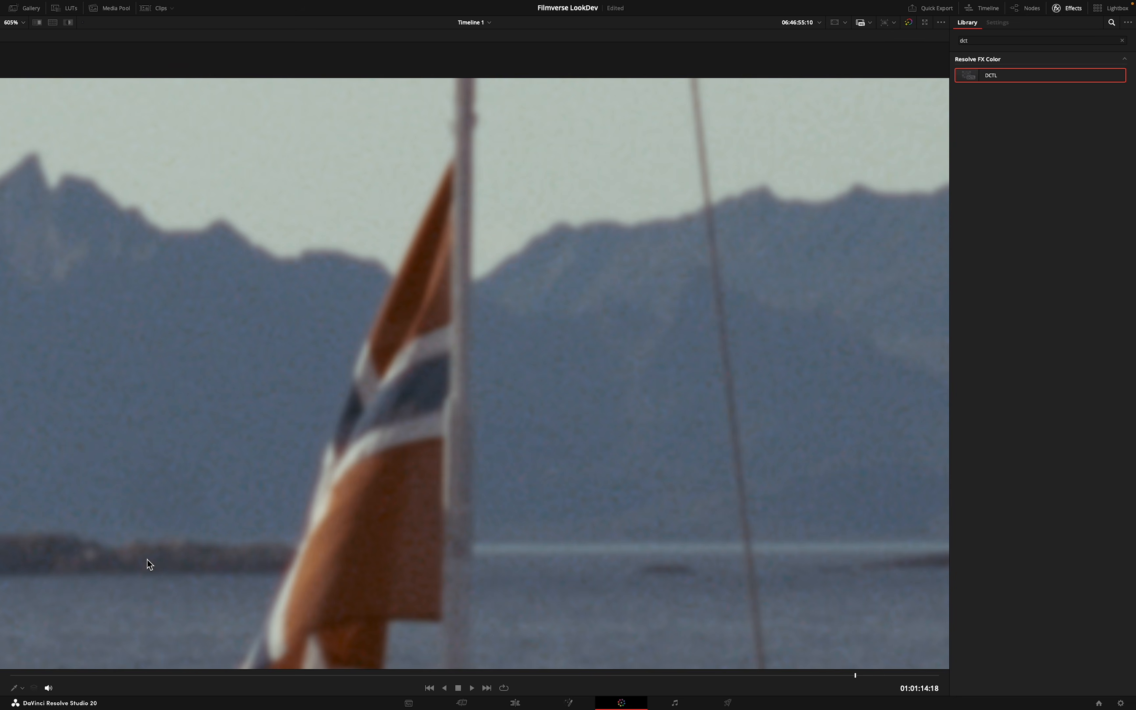
Play the ferry clip and inspect its texture around the flag and the man in blue, comparing with the grades bypassed
key("space")
scroll(229, 458, "down", 10)
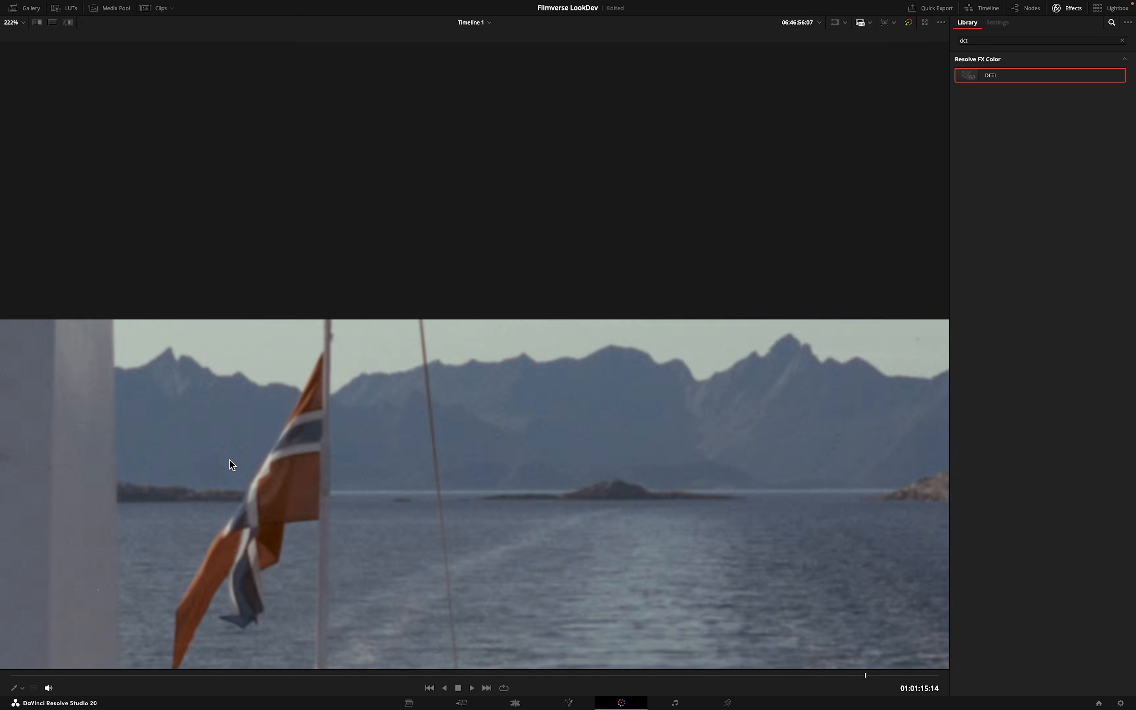
scroll(228, 458, "down", 5)
scroll(238, 452, "down", 4)
scroll(238, 453, "left", 4)
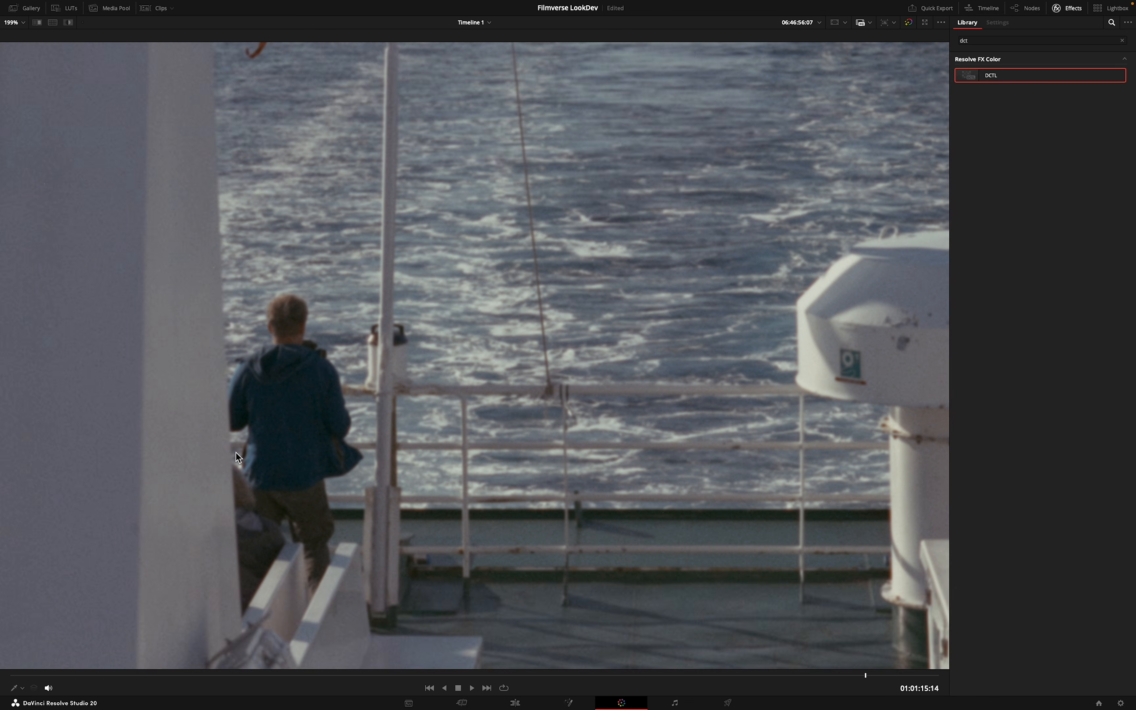
scroll(274, 410, "up", 4)
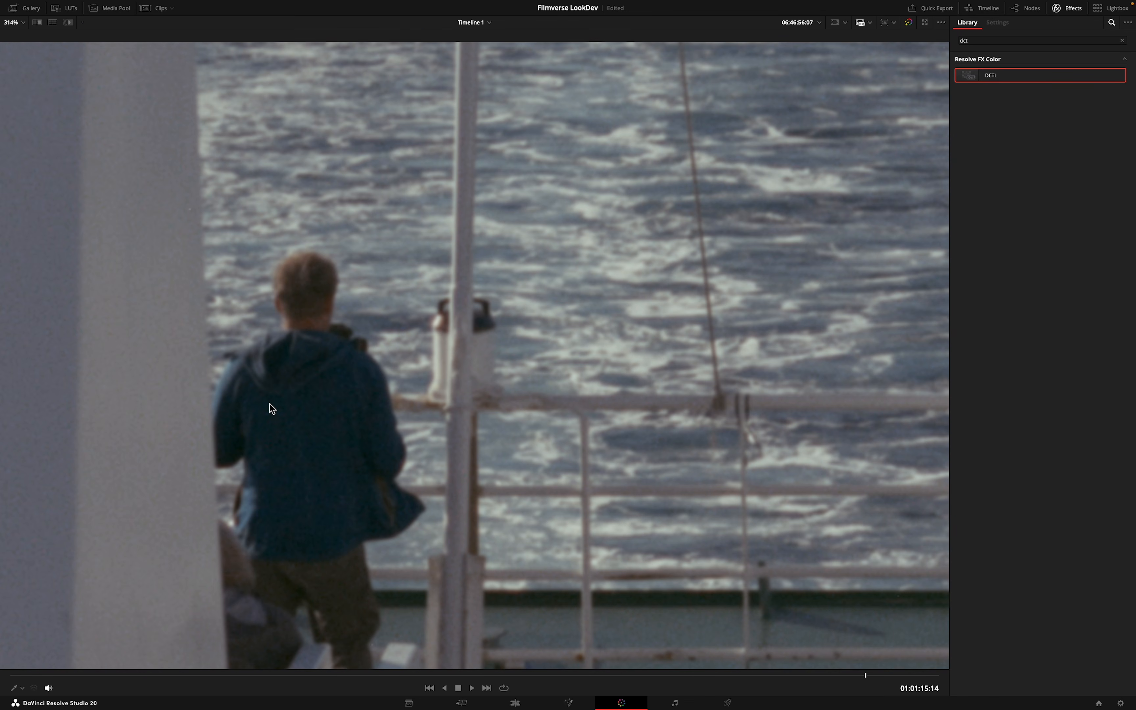
key("shift+d")
key("shift+d")
key("shift+d")
key("shift+d")
key("space")
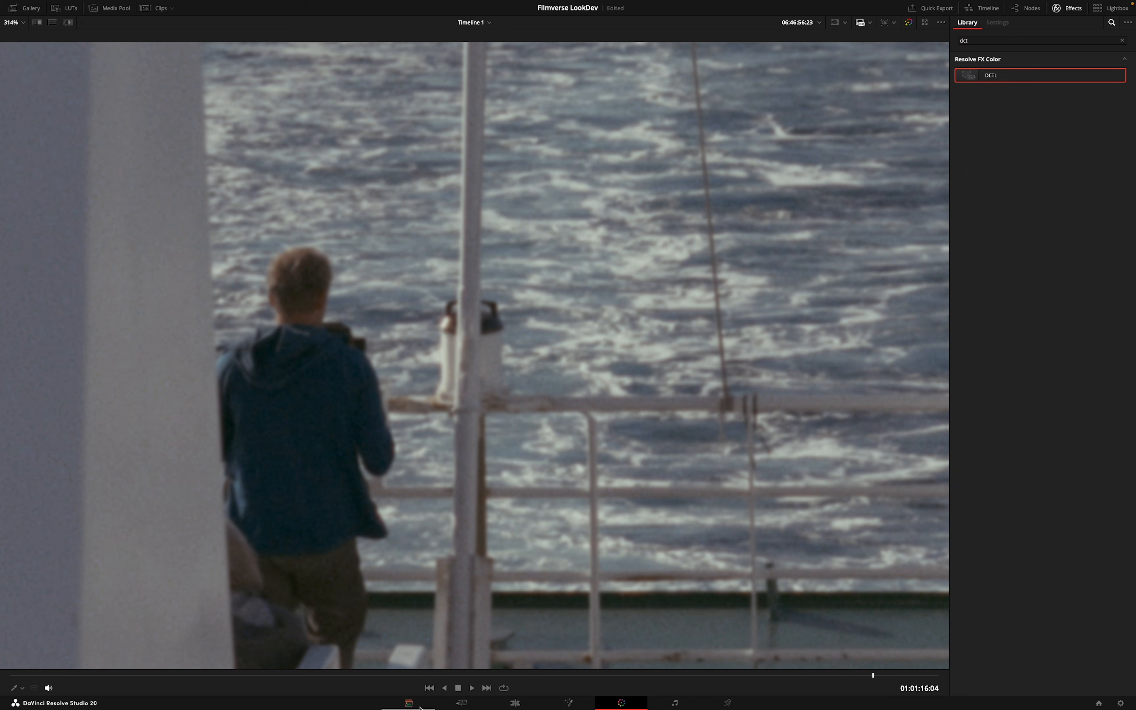
Scrub back to the earlier clips of the blond boy and play them to review the texture treatment
left_click_drag(882, 660, 341, 662)
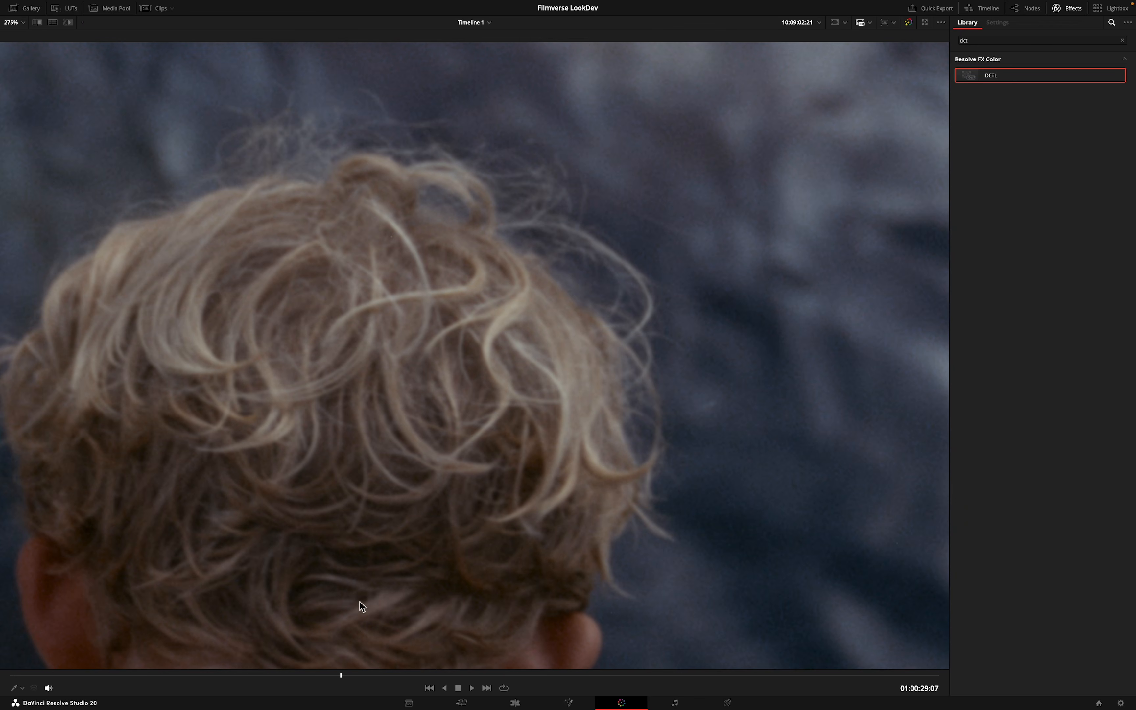
scroll(439, 430, "down", 5)
scroll(440, 429, "down", 3)
key("space")
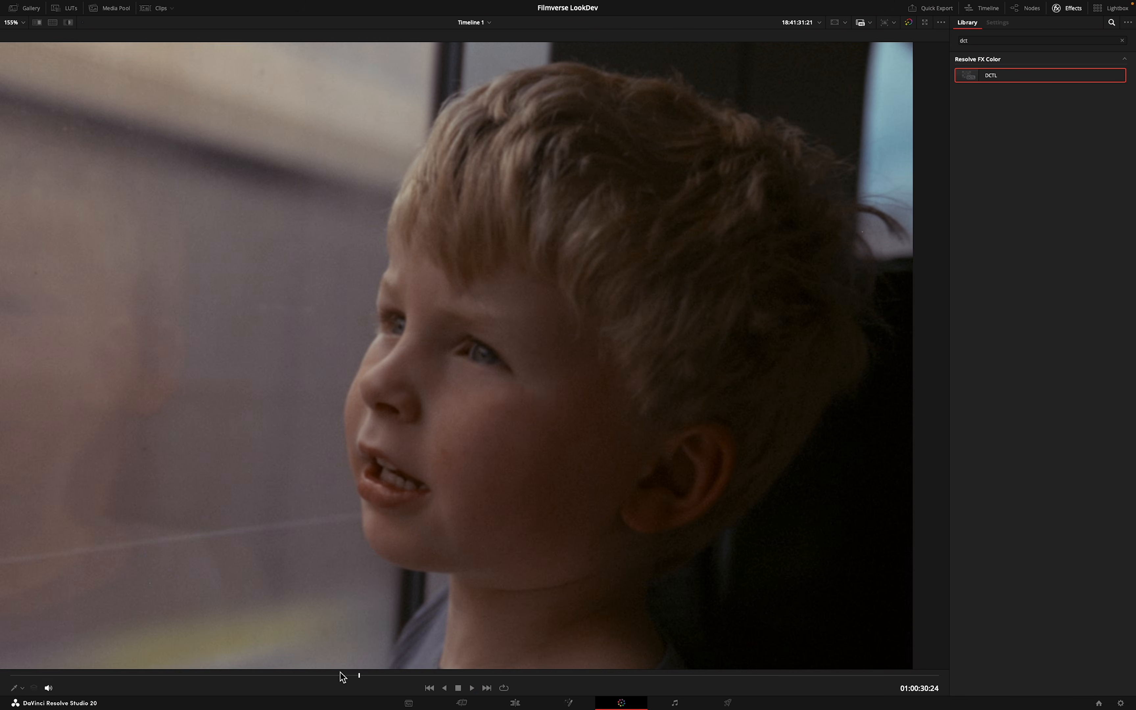
left_click_drag(343, 676, 271, 679)
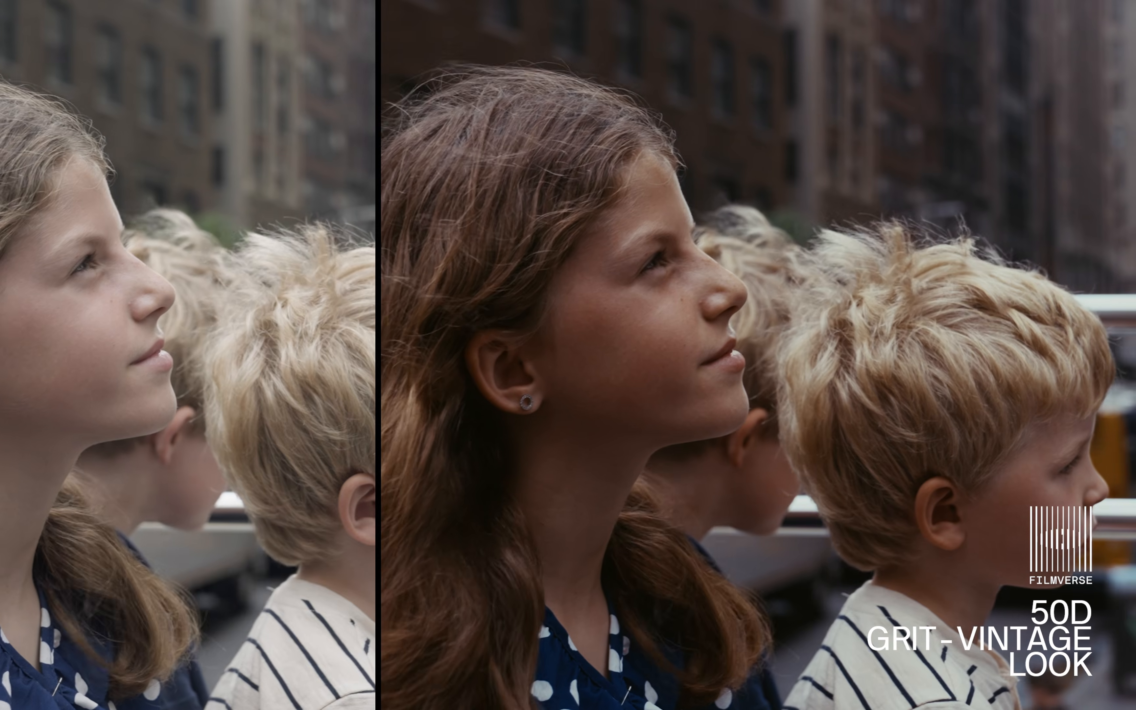